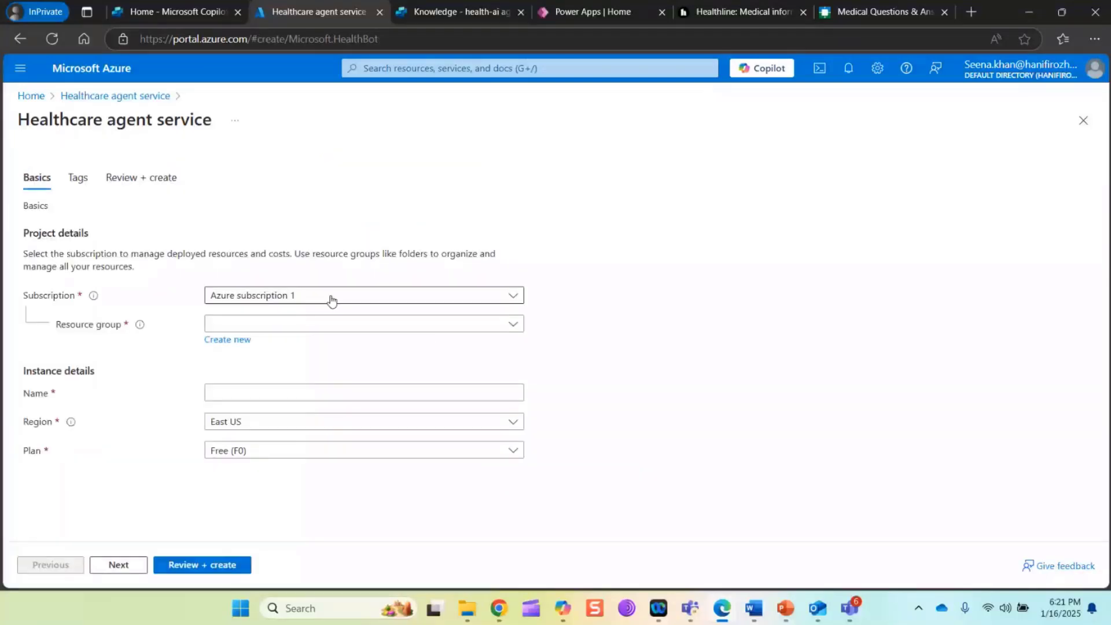
Create a new resource group called healthres for the Healthcare agent service
click(322, 323)
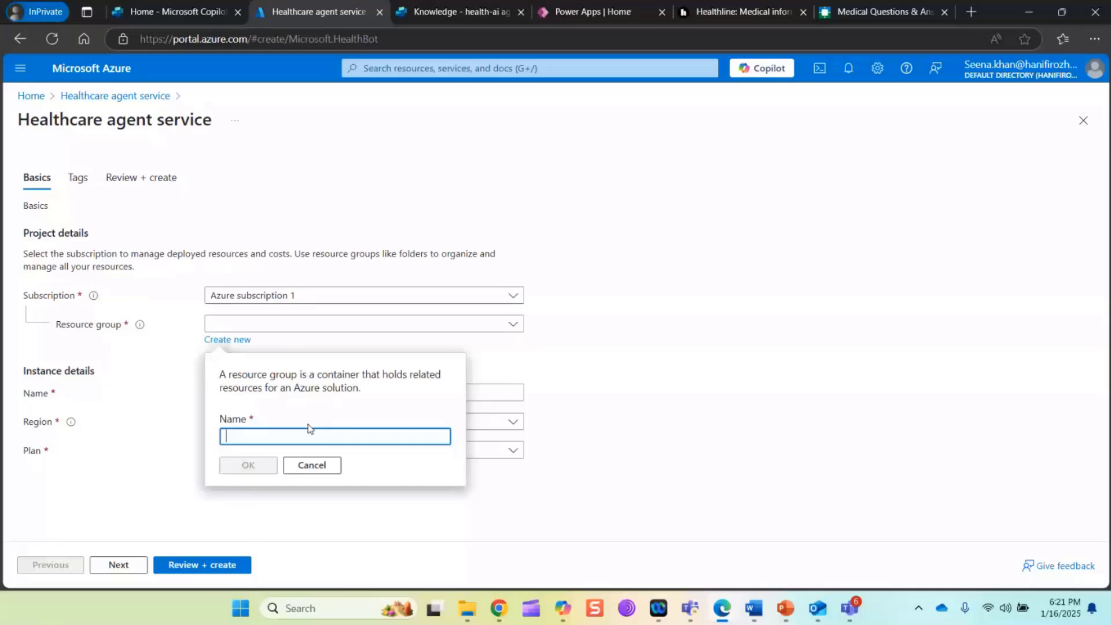
text(healthres)
click(267, 464)
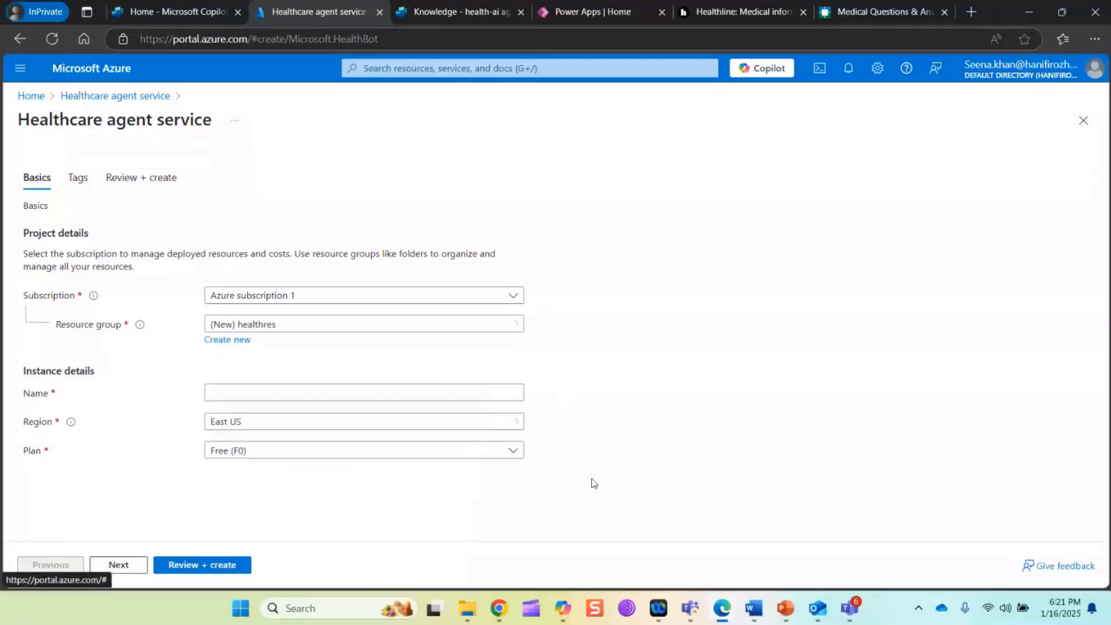
Name the Healthcare agent service instance health-assistance
click(291, 391)
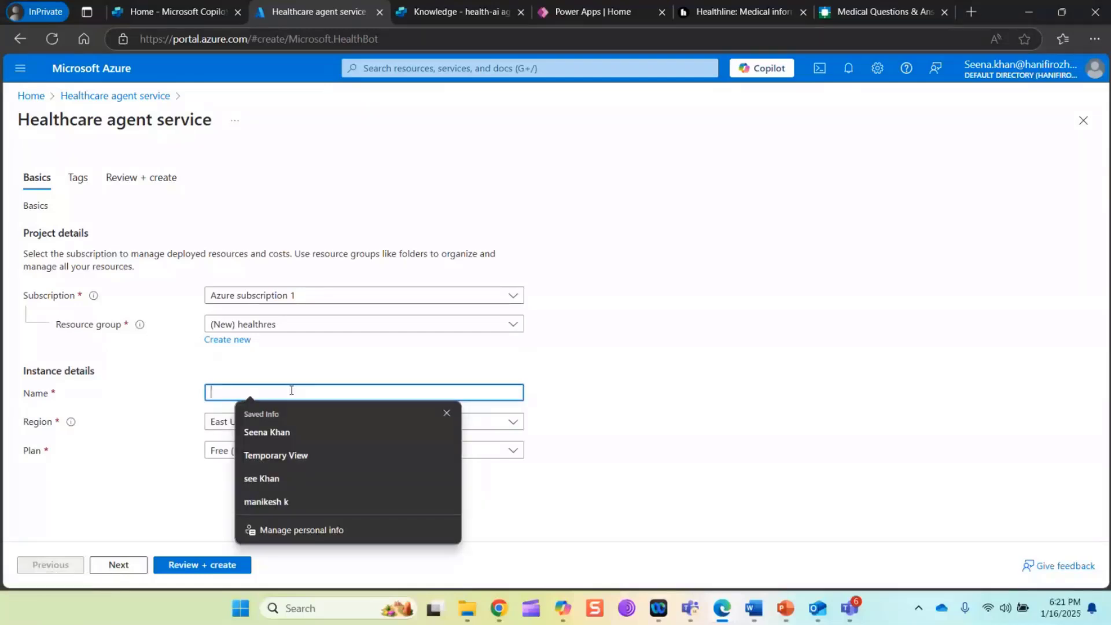
text(health-assi)
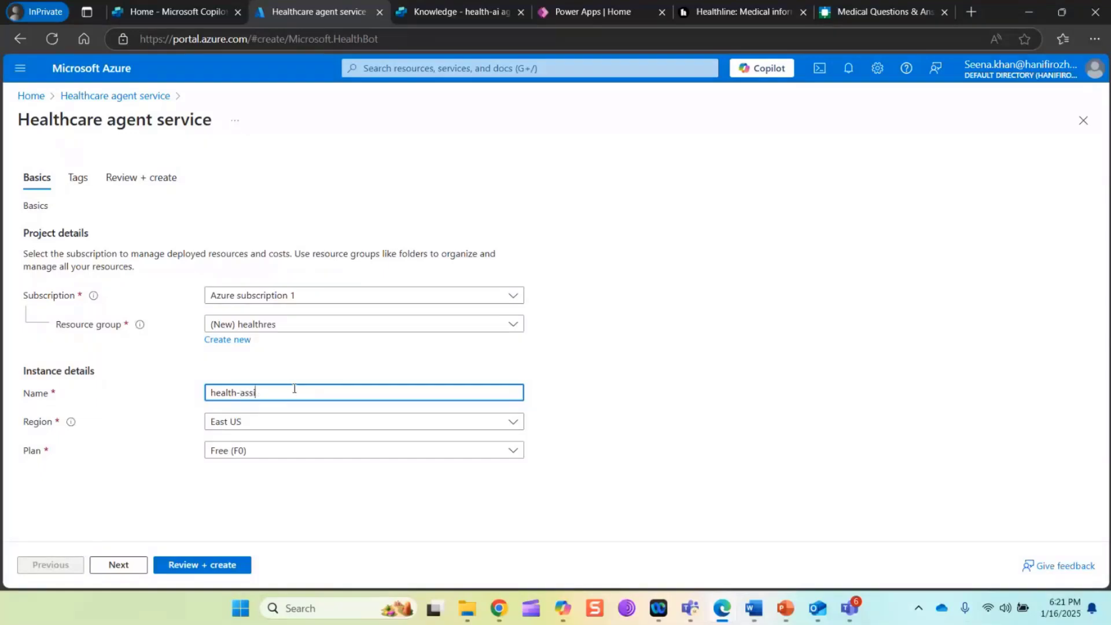
text(t)
key(BackSpace)
text(stance)
Keep East US as the region, choose the Agent (C1) plan, and create the Healthcare agent service
click(510, 424)
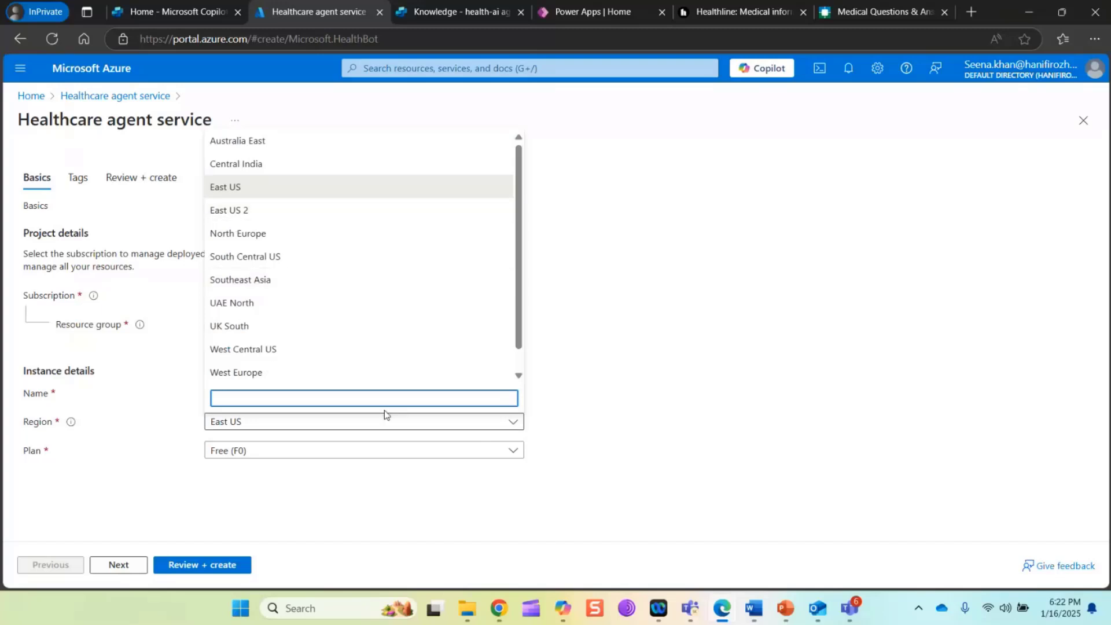
click(237, 430)
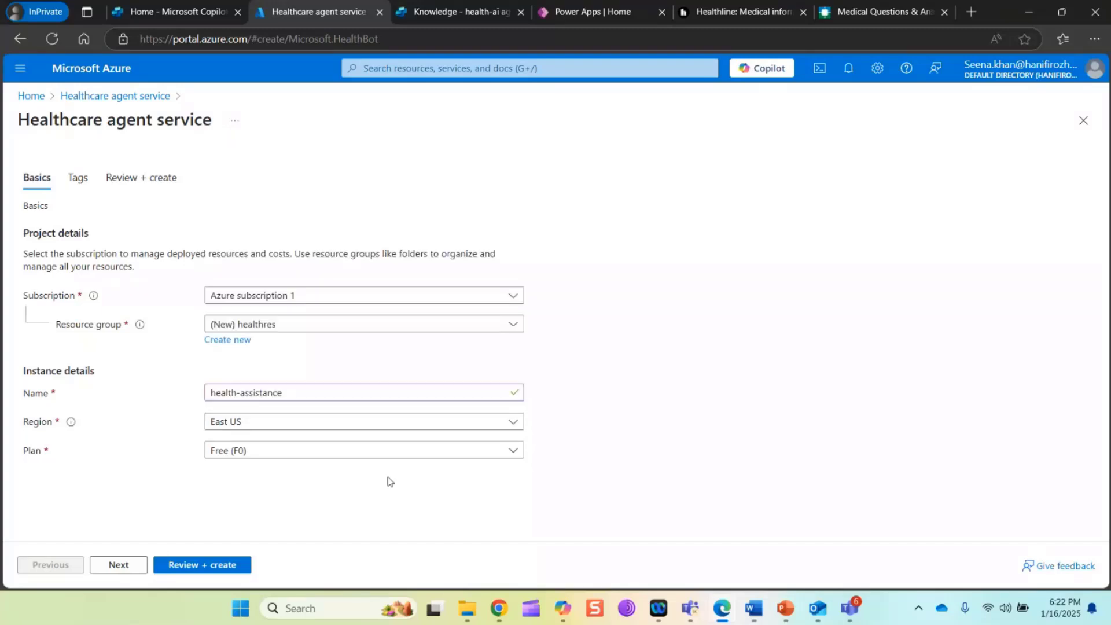
click(223, 457)
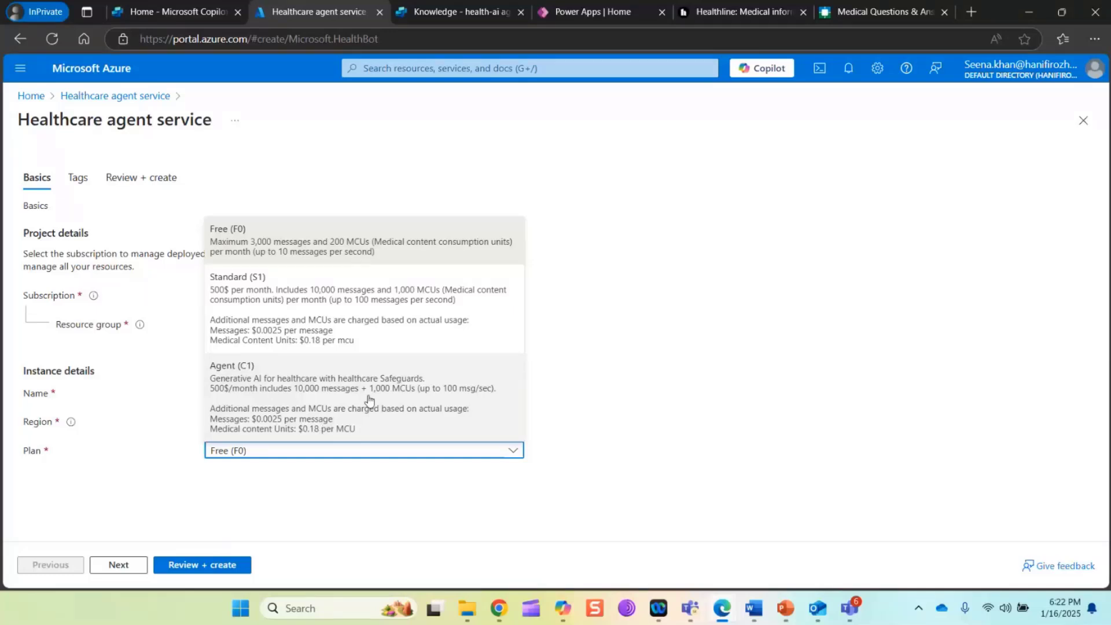
click(345, 410)
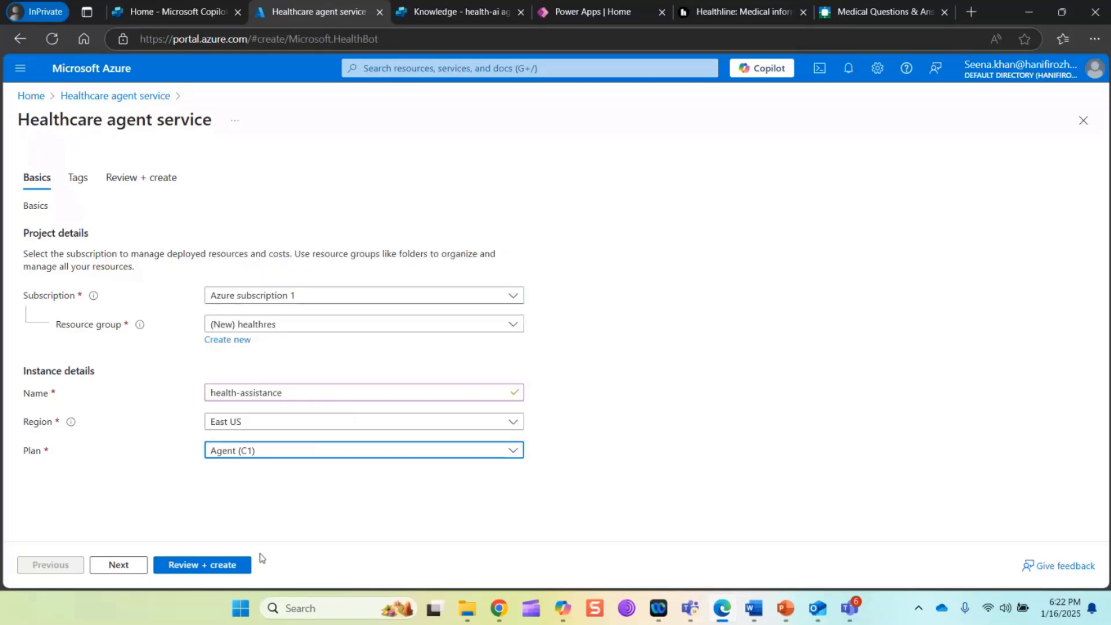
click(223, 567)
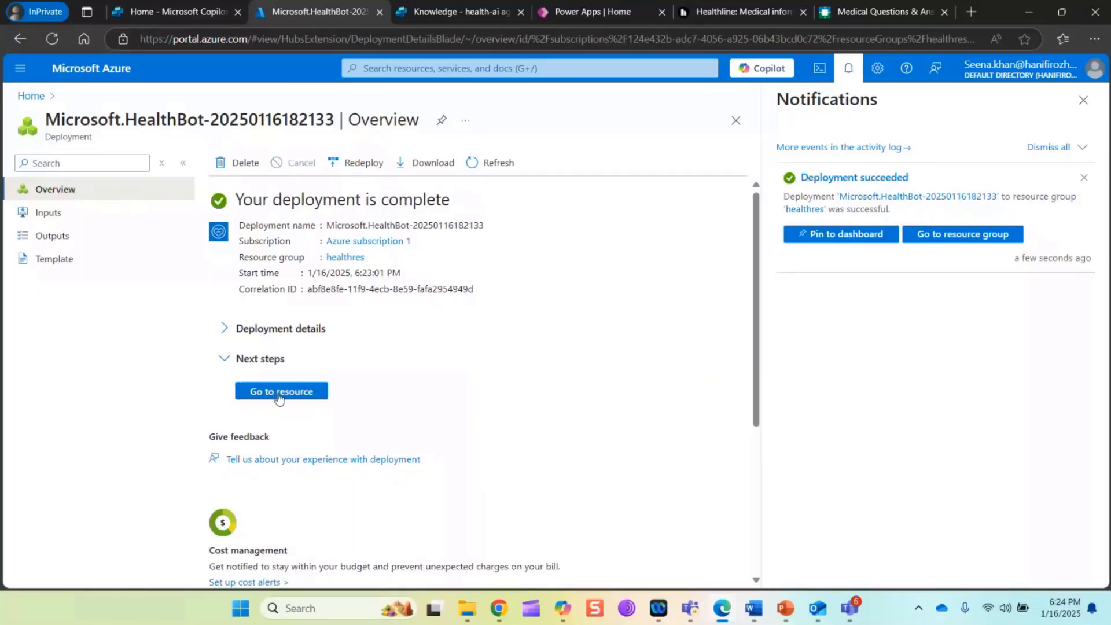
Go to the deployed health-assistance resource and open its management portal
click(278, 392)
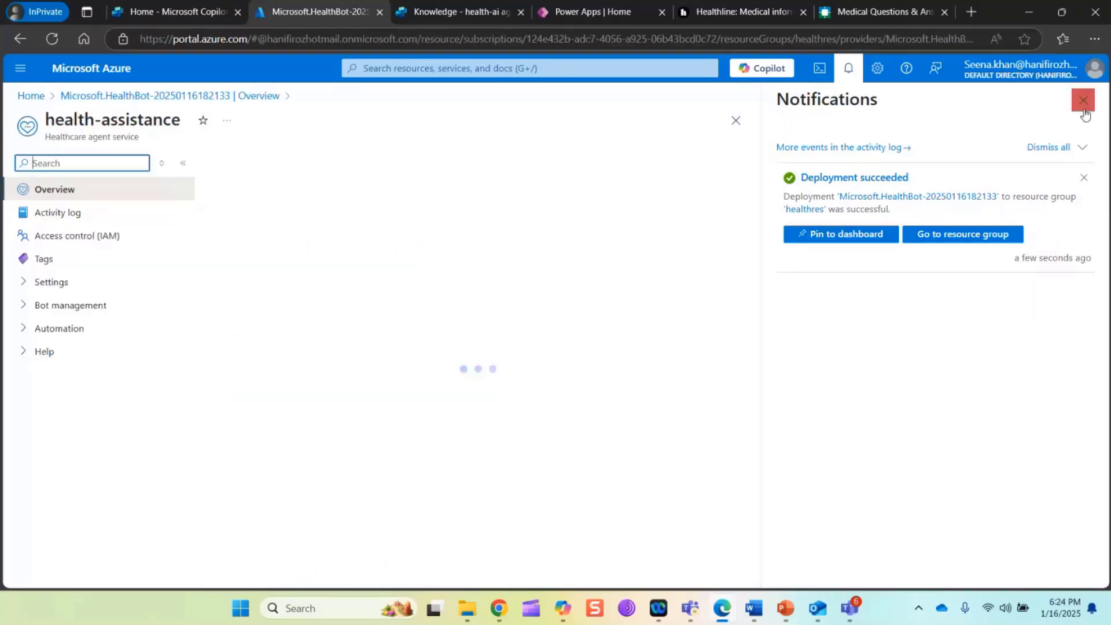
click(1084, 109)
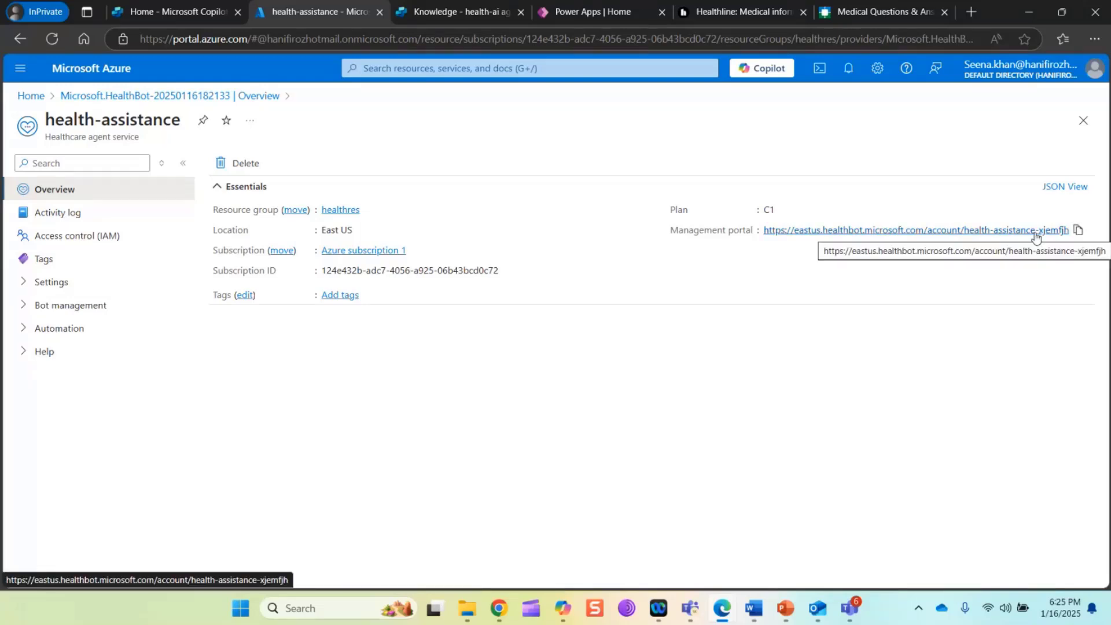
click(1065, 230)
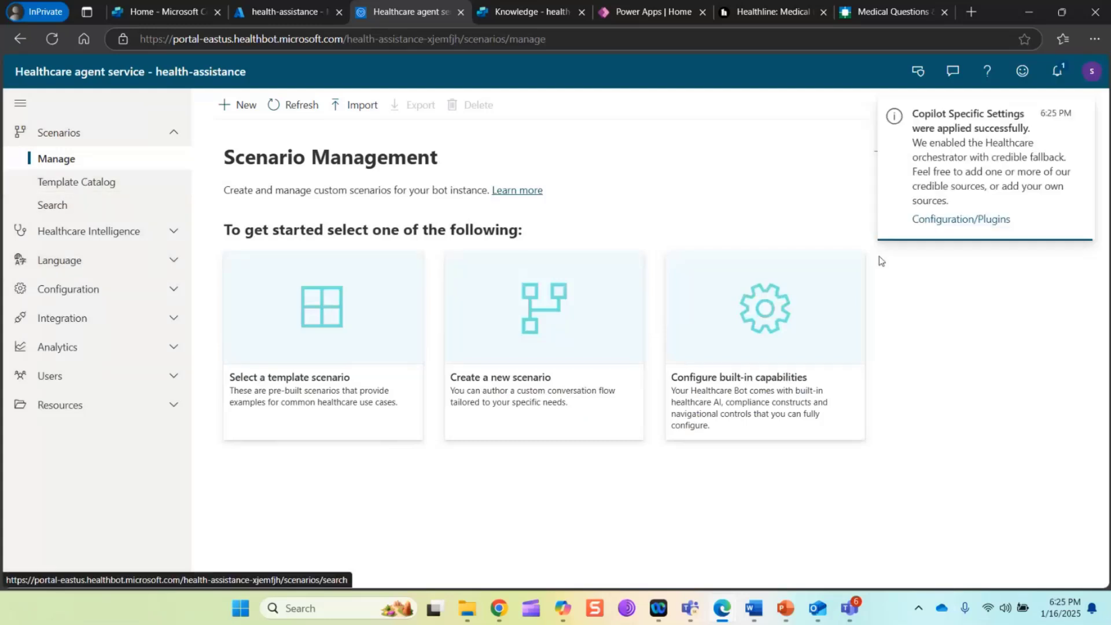
Review the Healthcare Orchestrator configuration and the integration channels of the health-assistance service
click(969, 223)
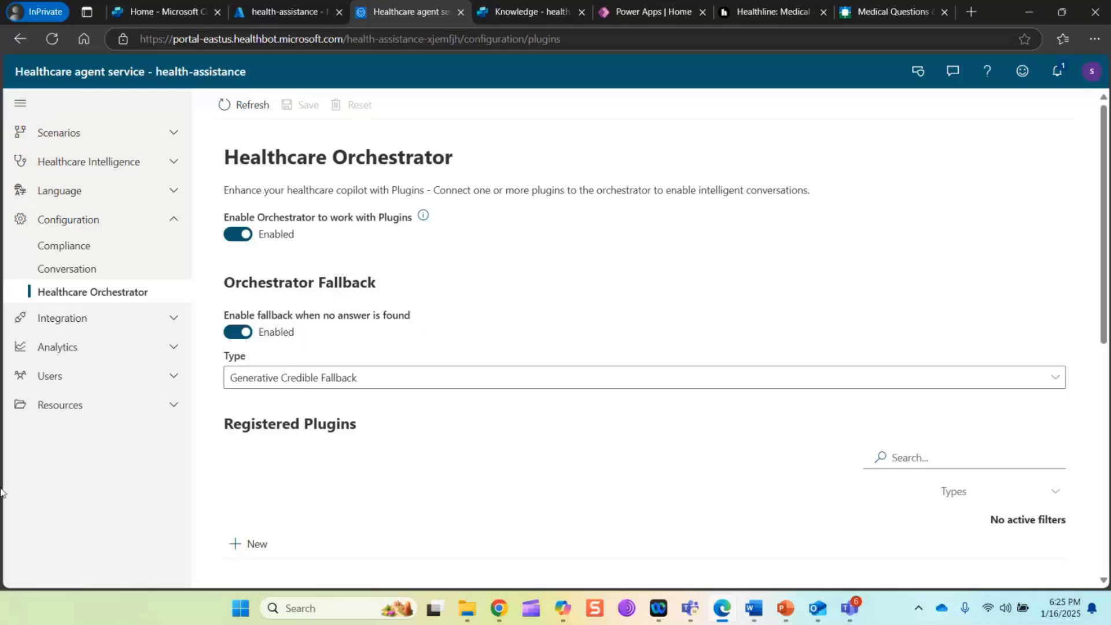
click(175, 320)
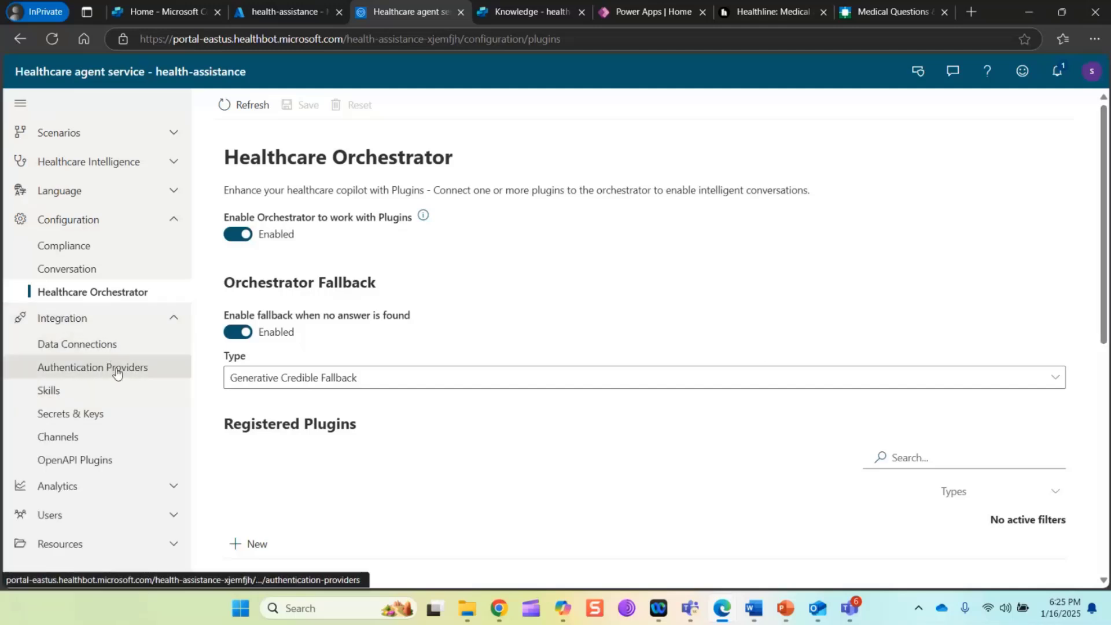
click(70, 448)
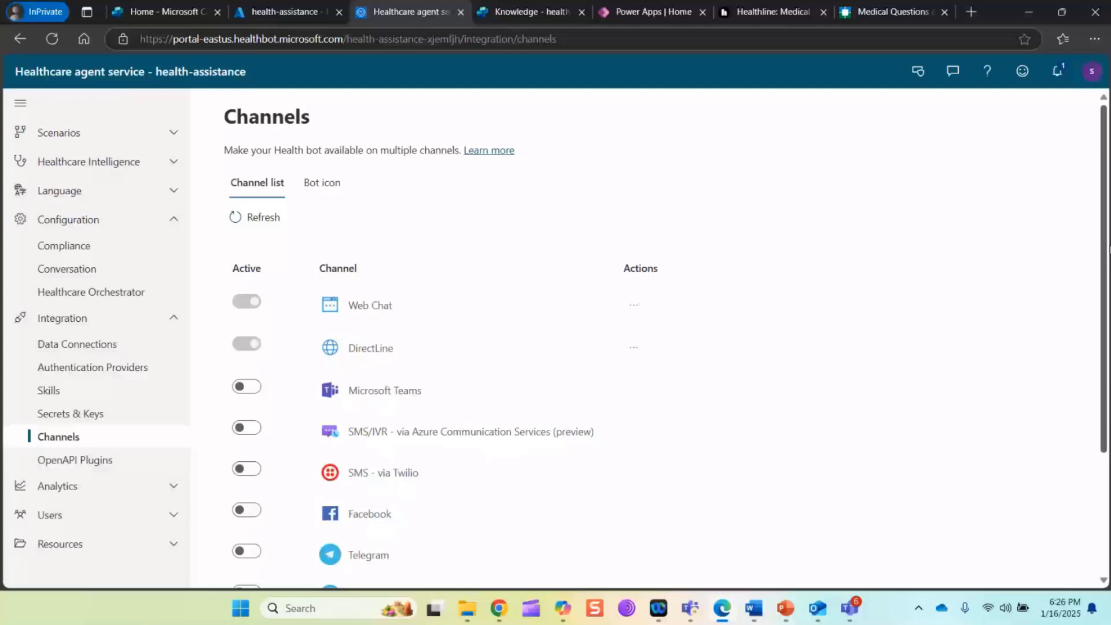
Download the Copilot Studio Connector from the bot administration details
click(919, 72)
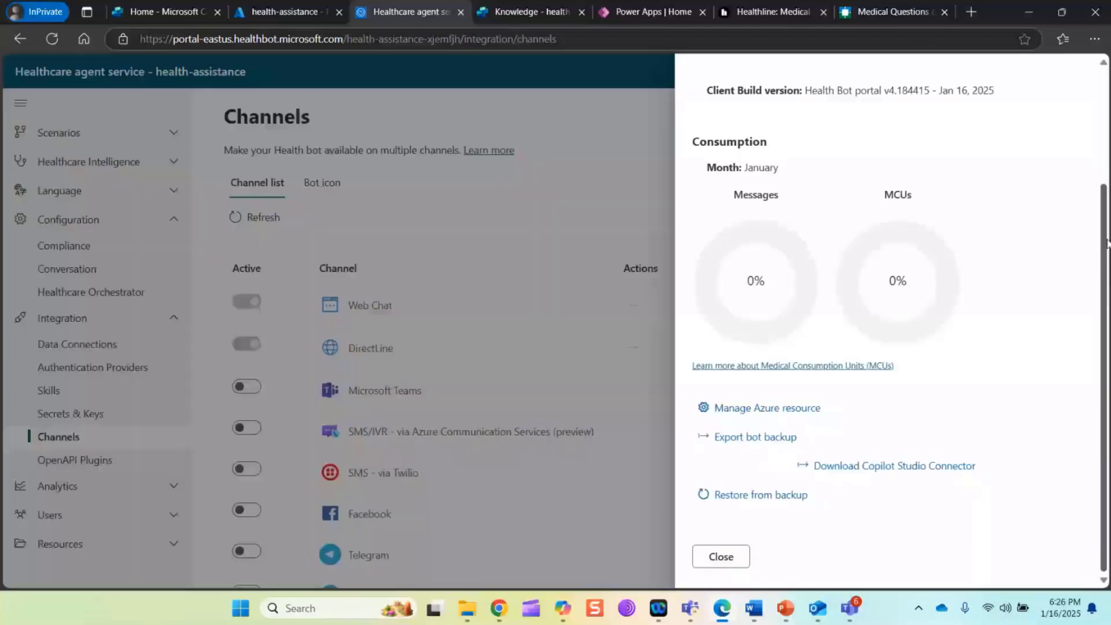
click(653, 163)
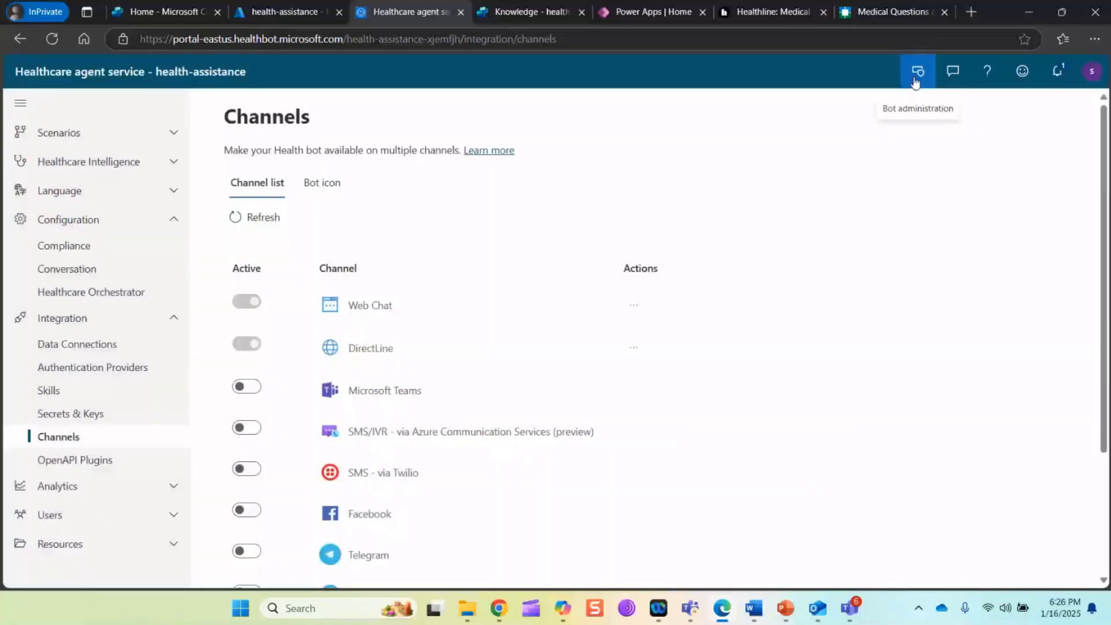
click(916, 72)
scroll(909, 477, down, 3)
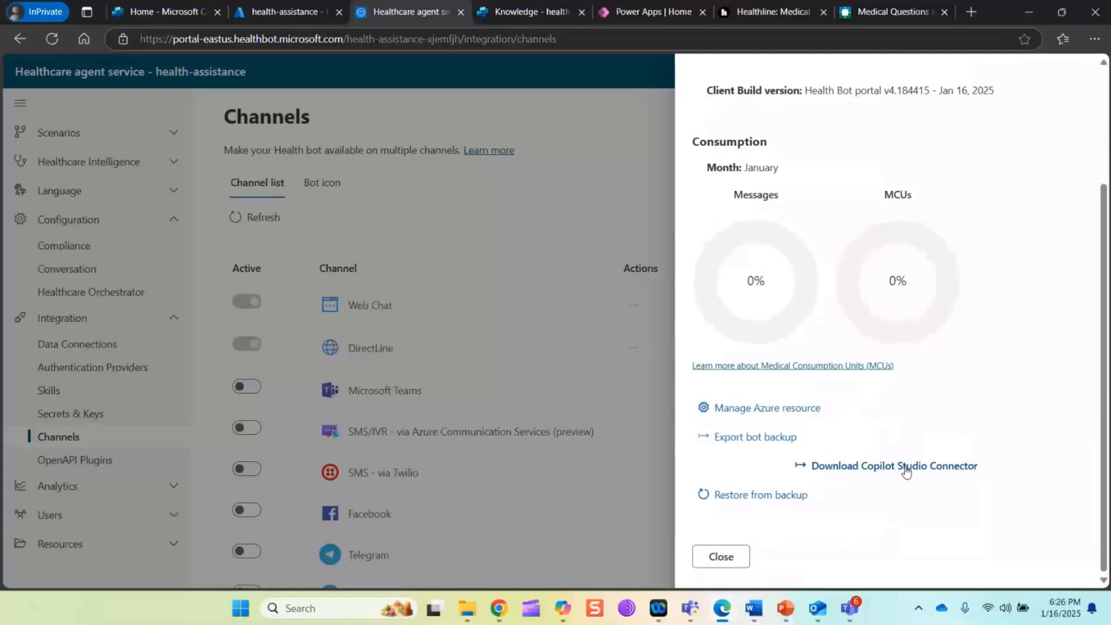
click(907, 472)
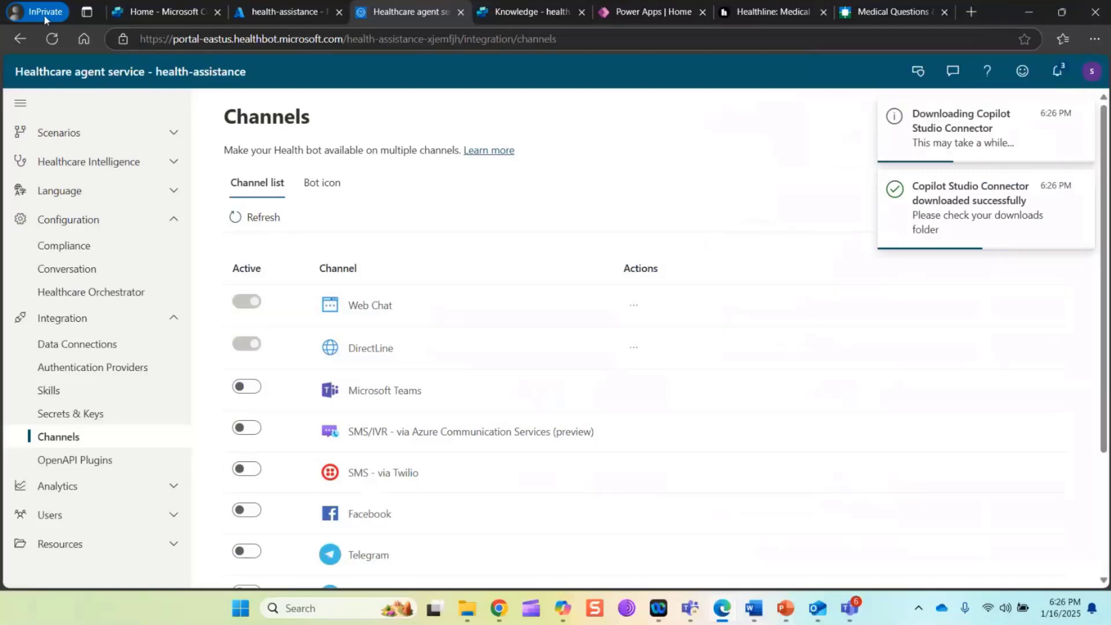
Switch to Copilot Studio and start an agent import from the list of agents in DevEnv1
click(163, 8)
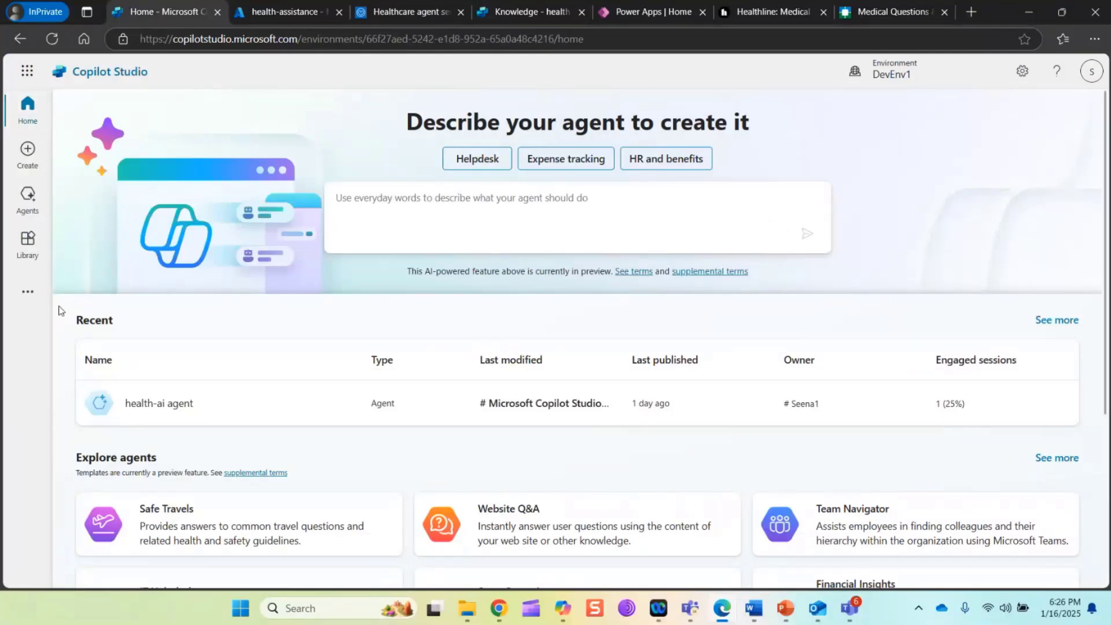
click(22, 203)
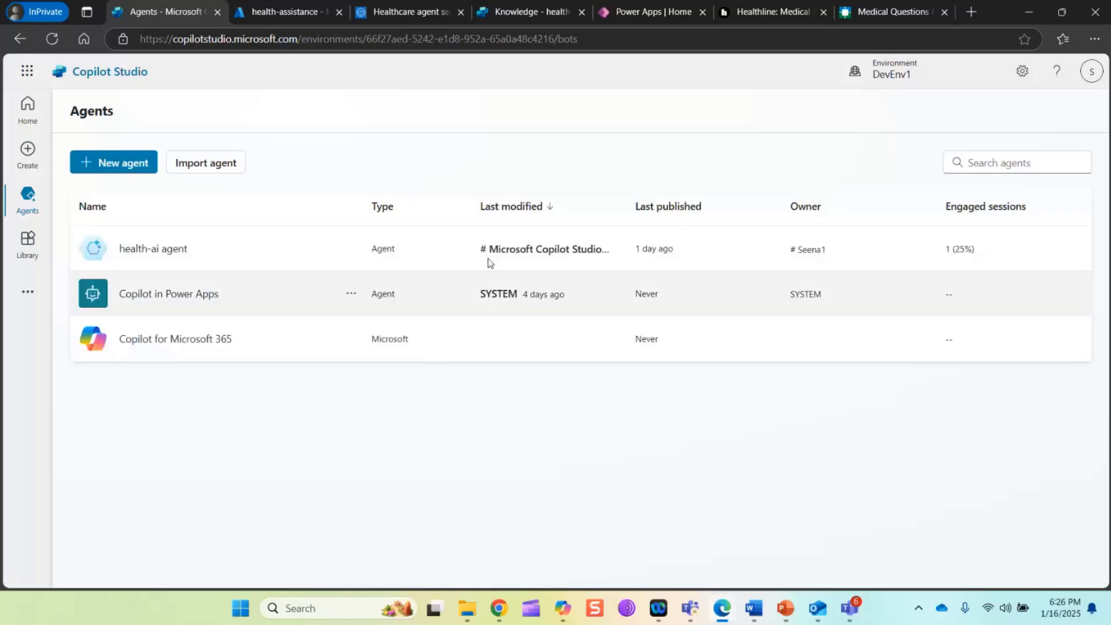
click(220, 162)
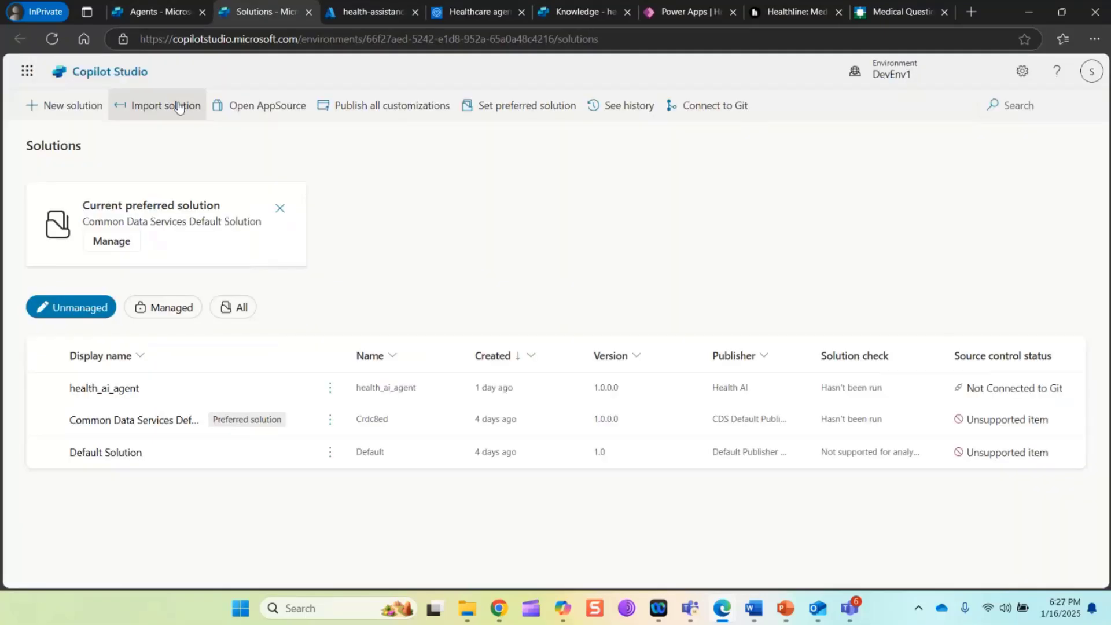
Load health-assistance-healthcare-agent-service.zip as the solution to import and proceed to its environment variables
click(179, 107)
click(509, 230)
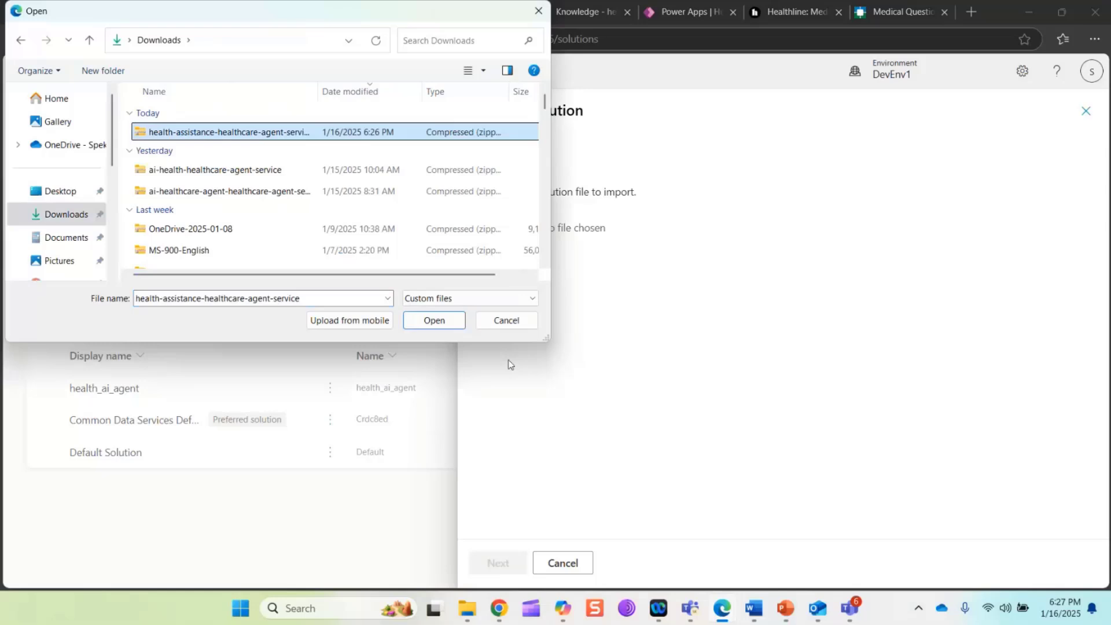
click(434, 321)
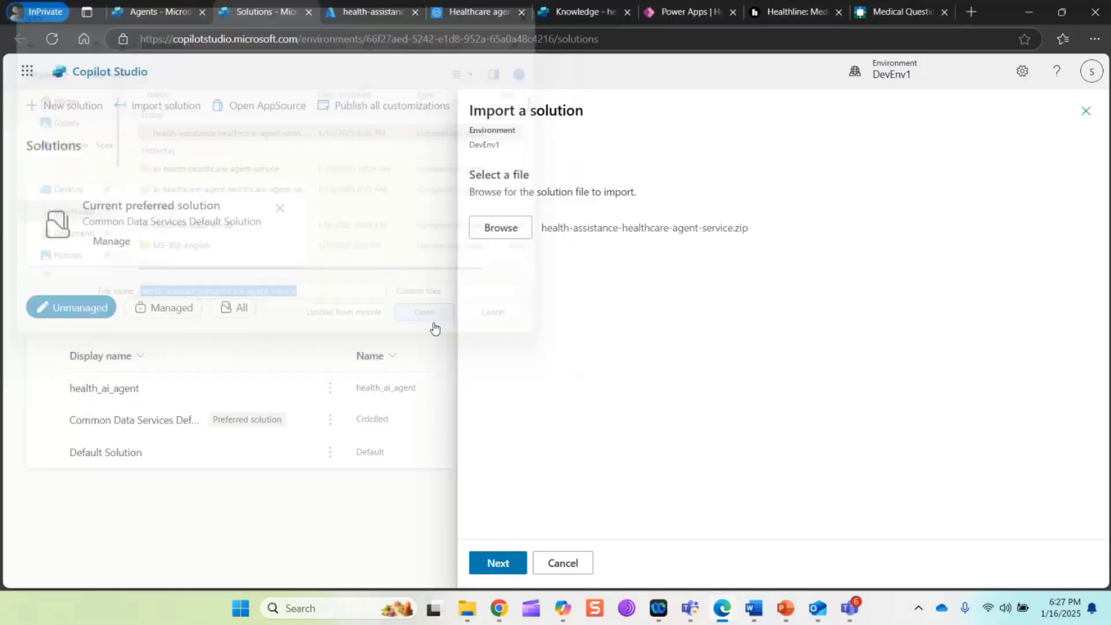
click(498, 562)
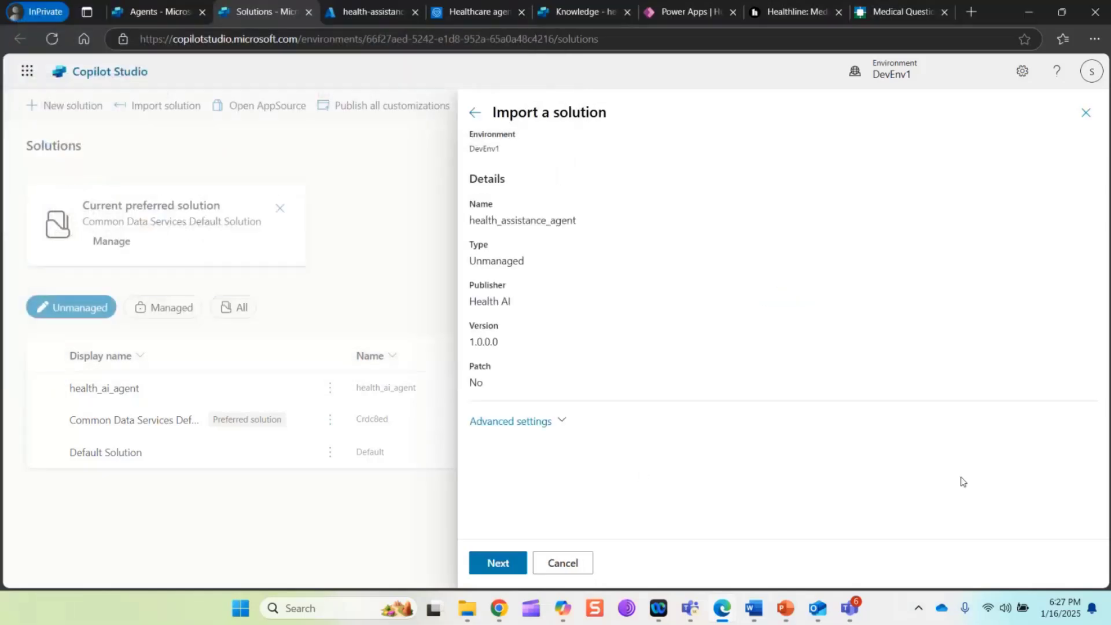
click(564, 428)
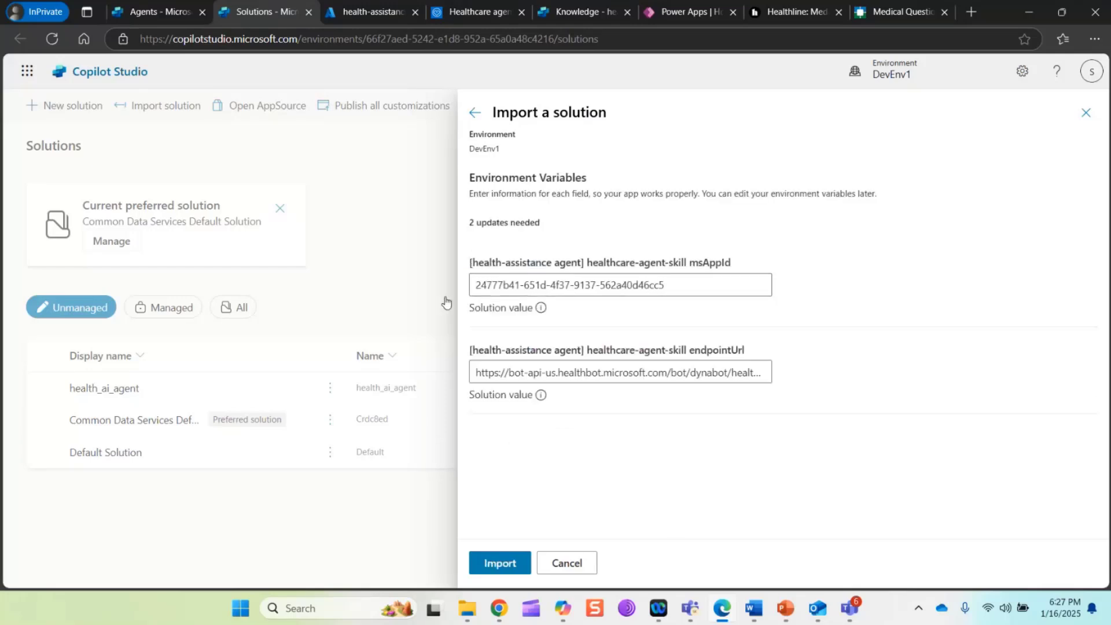
Check the skill's manifest URL and application ID in the Healthcare agent service against the solution's environment variables
click(457, 12)
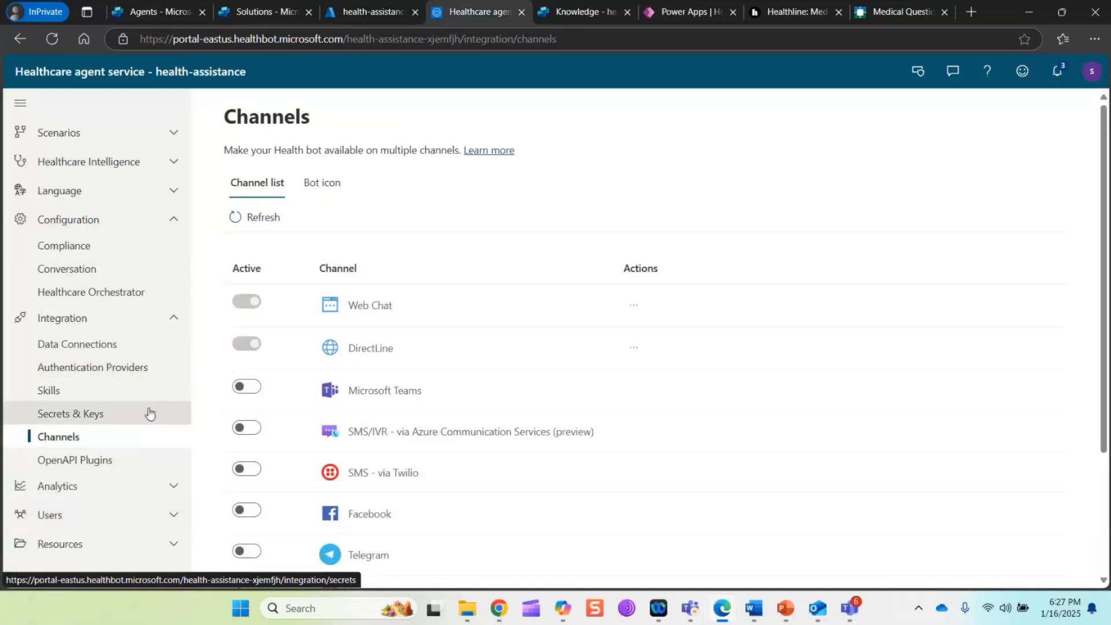
click(159, 12)
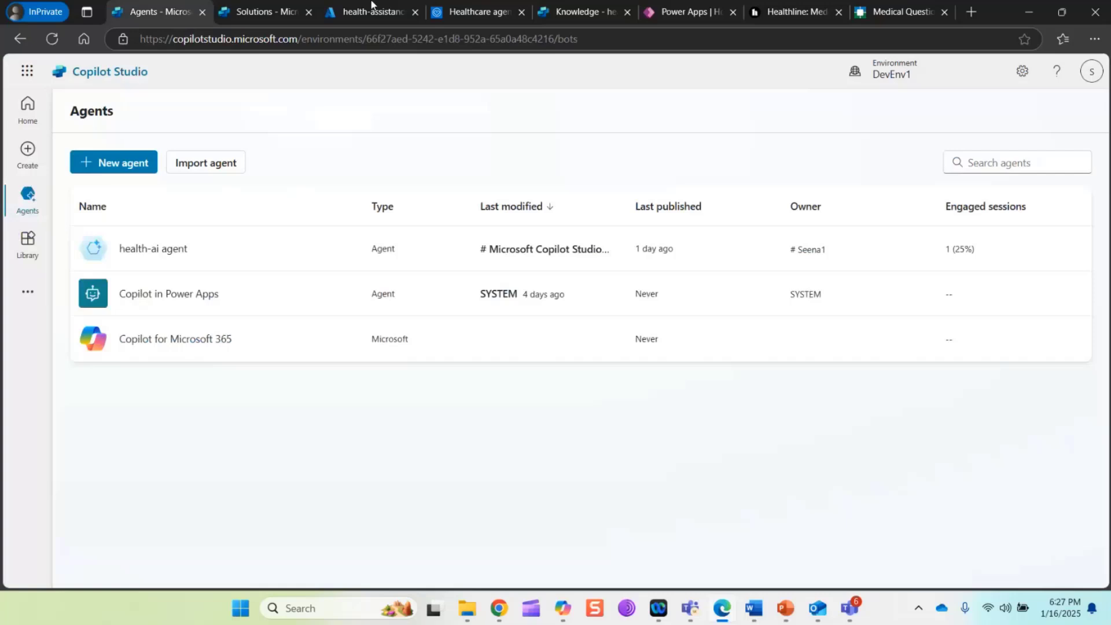
click(262, 13)
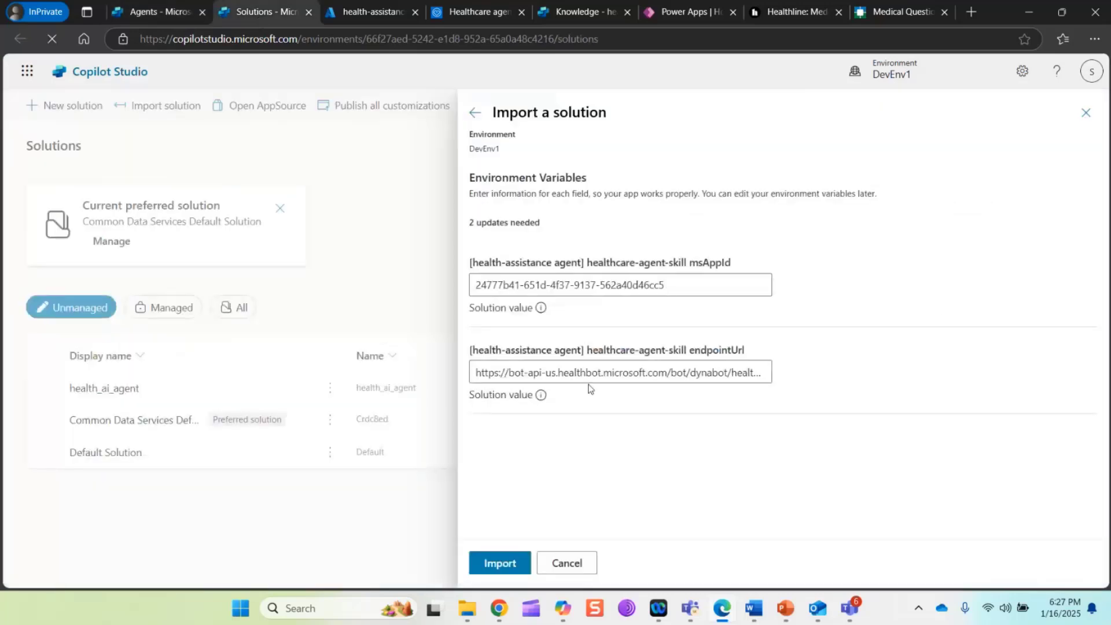
click(454, 13)
click(51, 386)
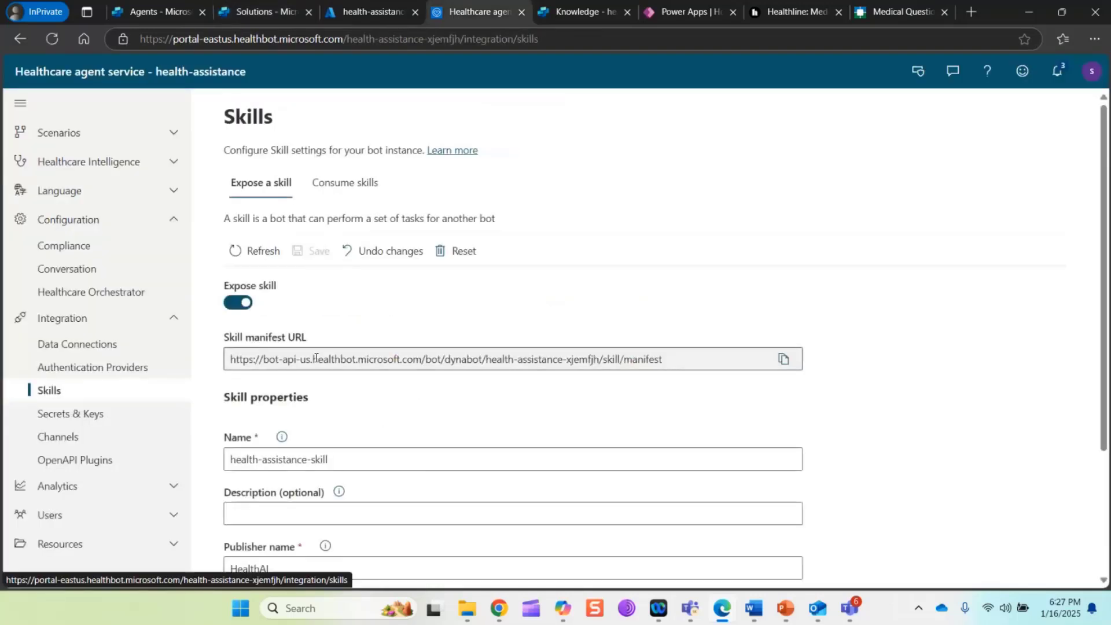
click(334, 184)
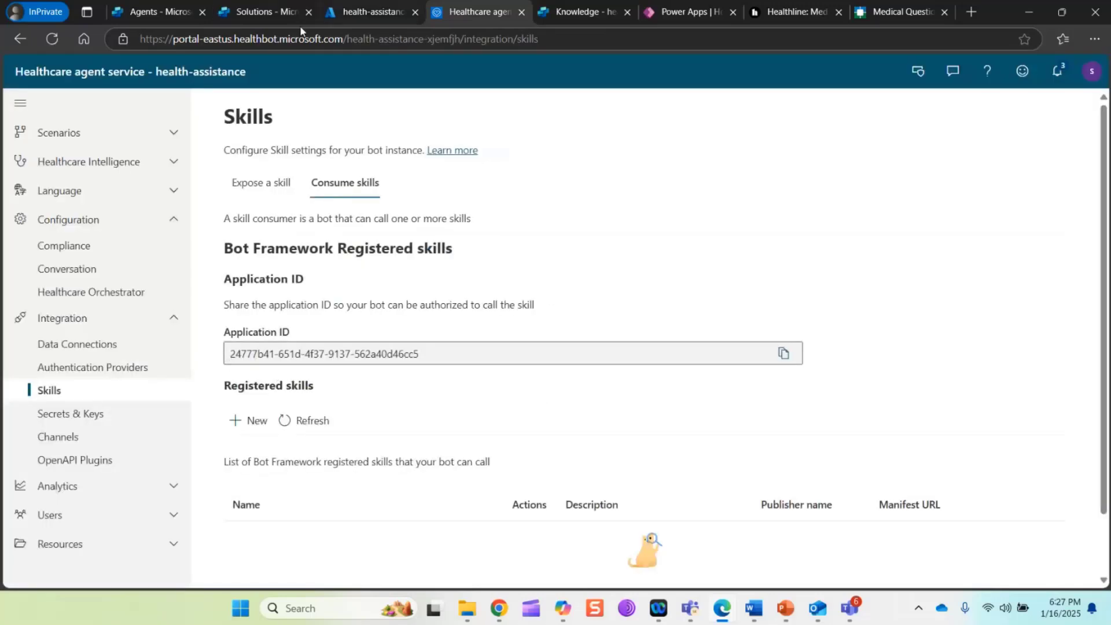
Import the solution with its prefilled environment variables and list the agents in the imported health_assistance_agent solution
click(215, 12)
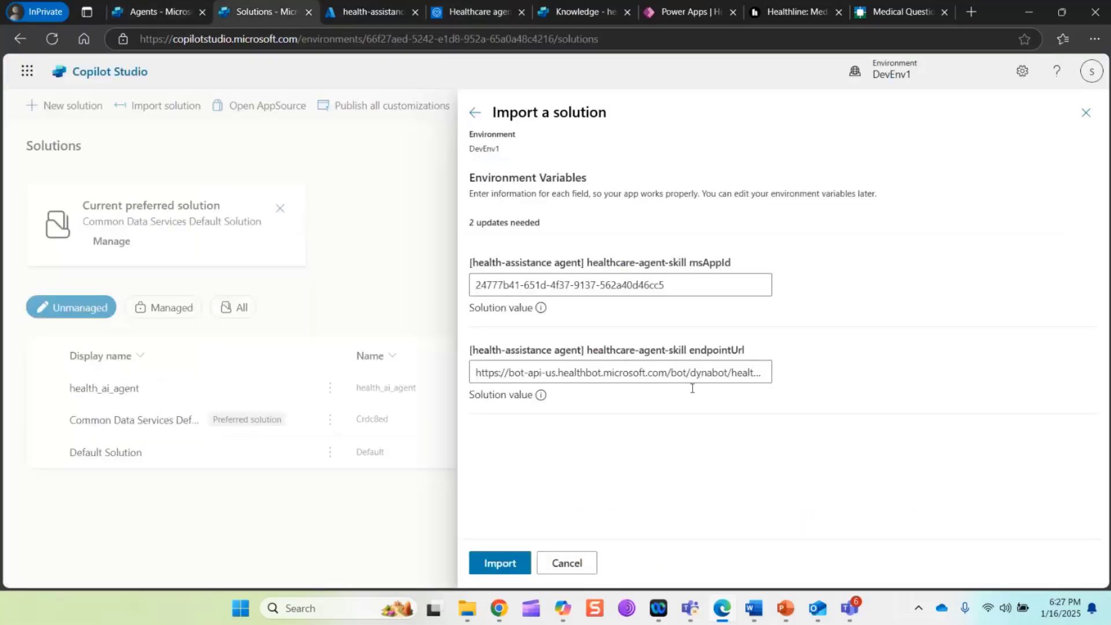
click(503, 565)
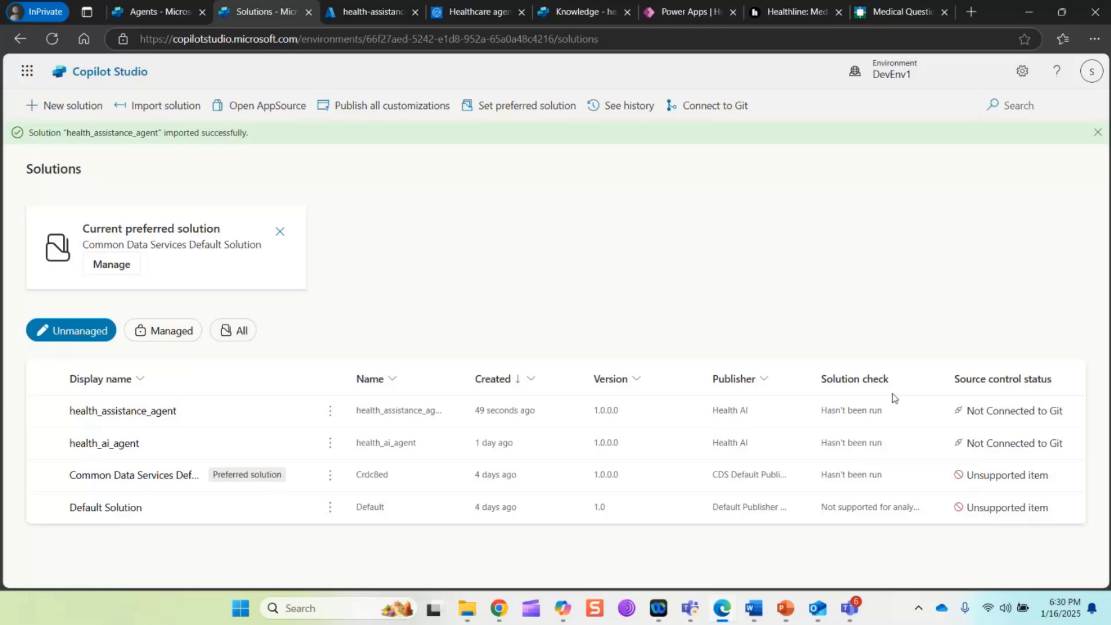
click(165, 409)
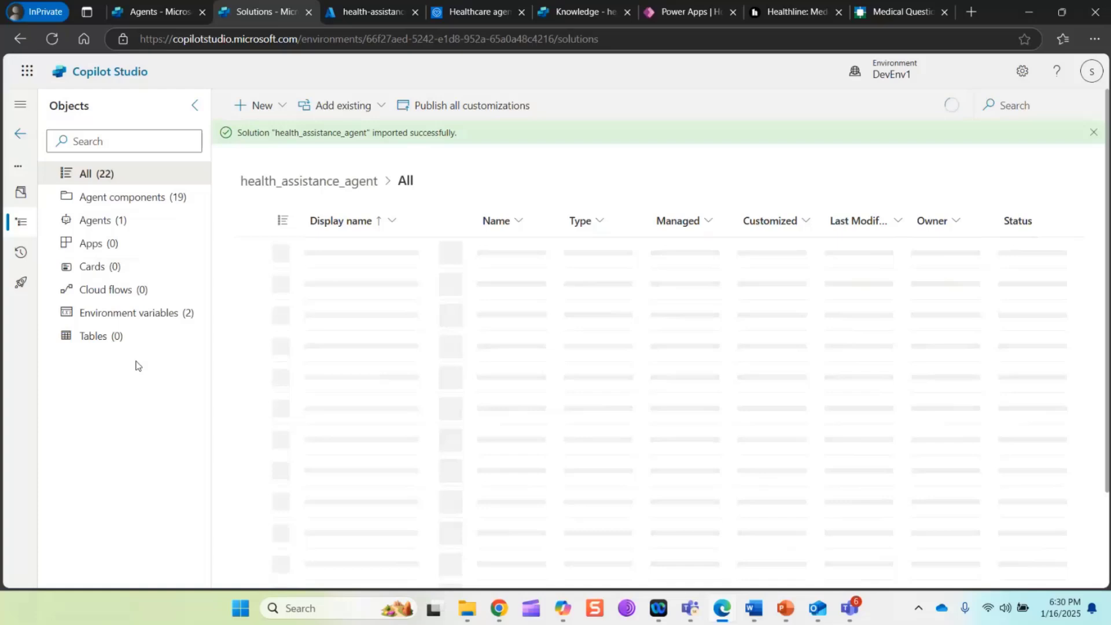
click(96, 220)
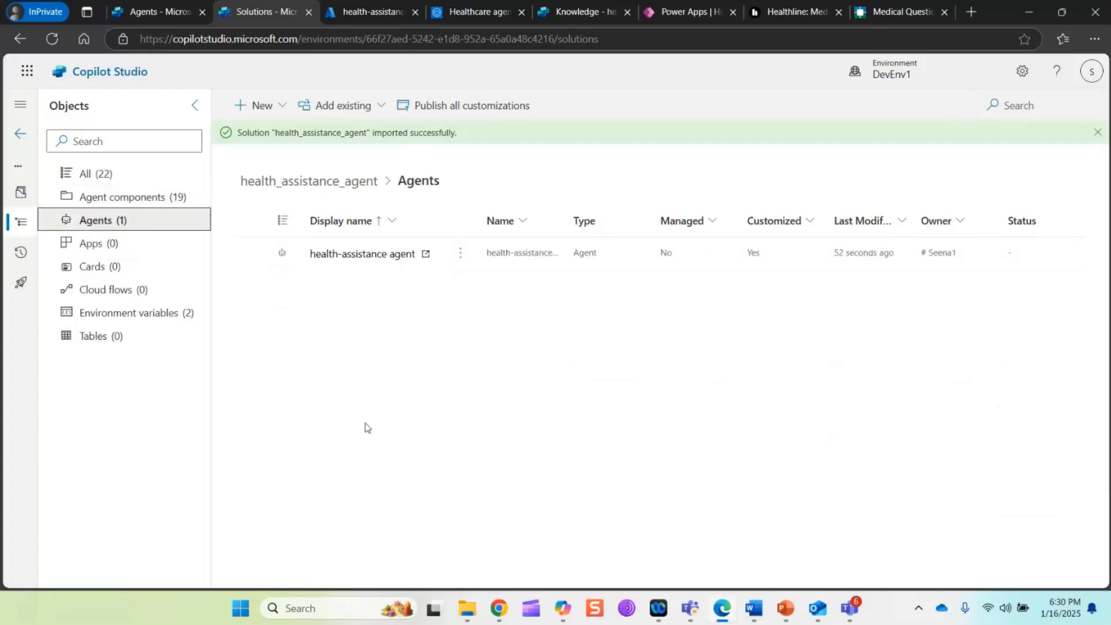
Open the imported health-assistance agent and review its overview, covering the details, knowledge, actions and topics
click(377, 253)
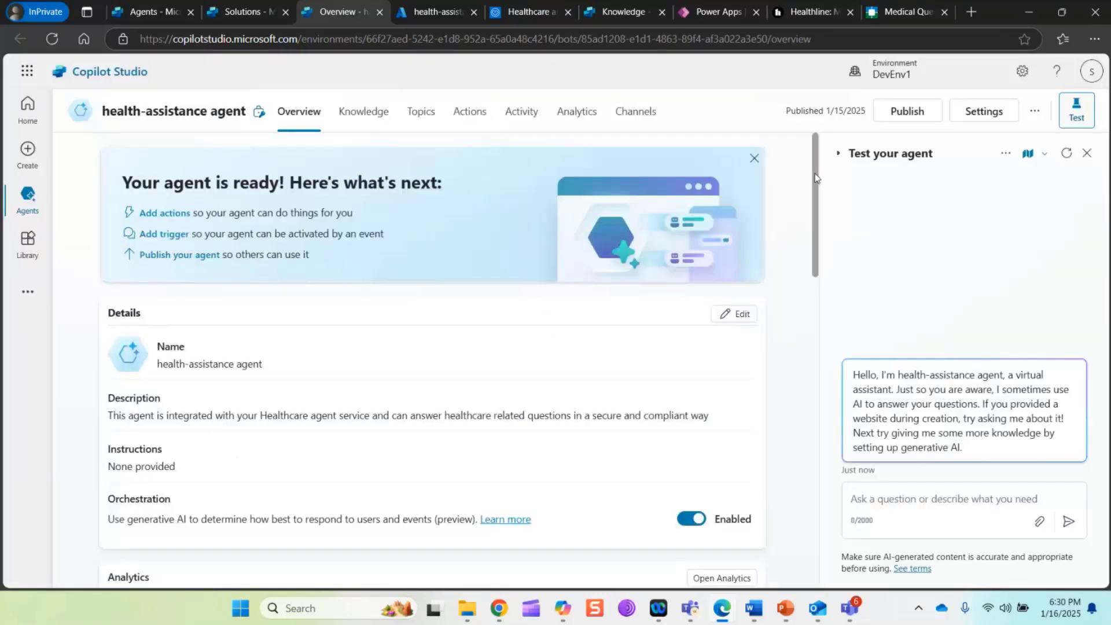
drag(815, 178, 815, 183)
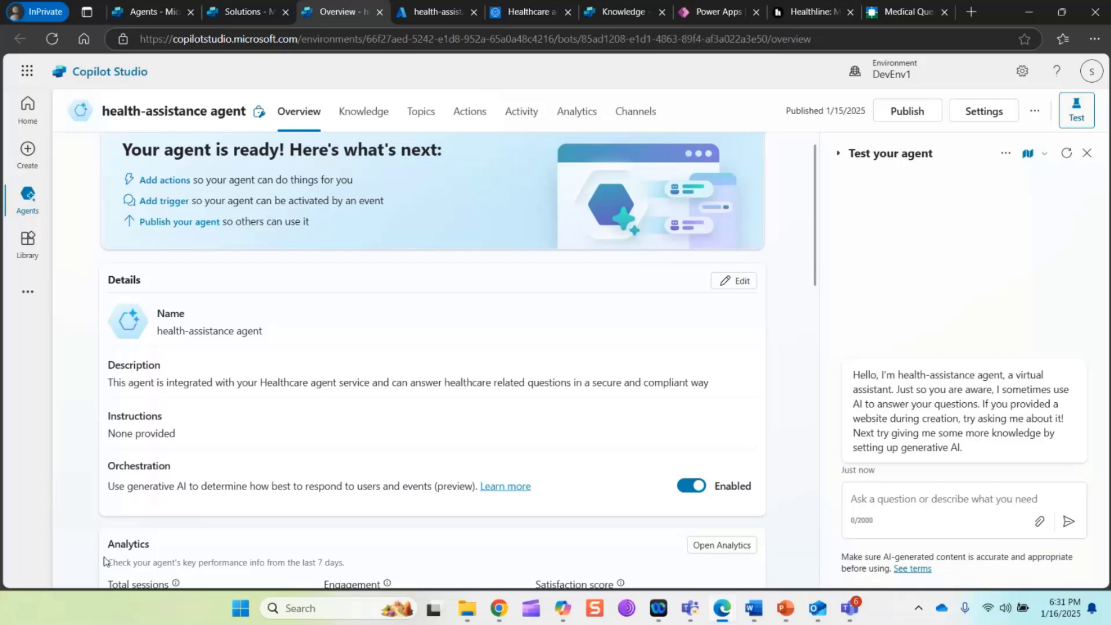
scroll(104, 560, down, 3)
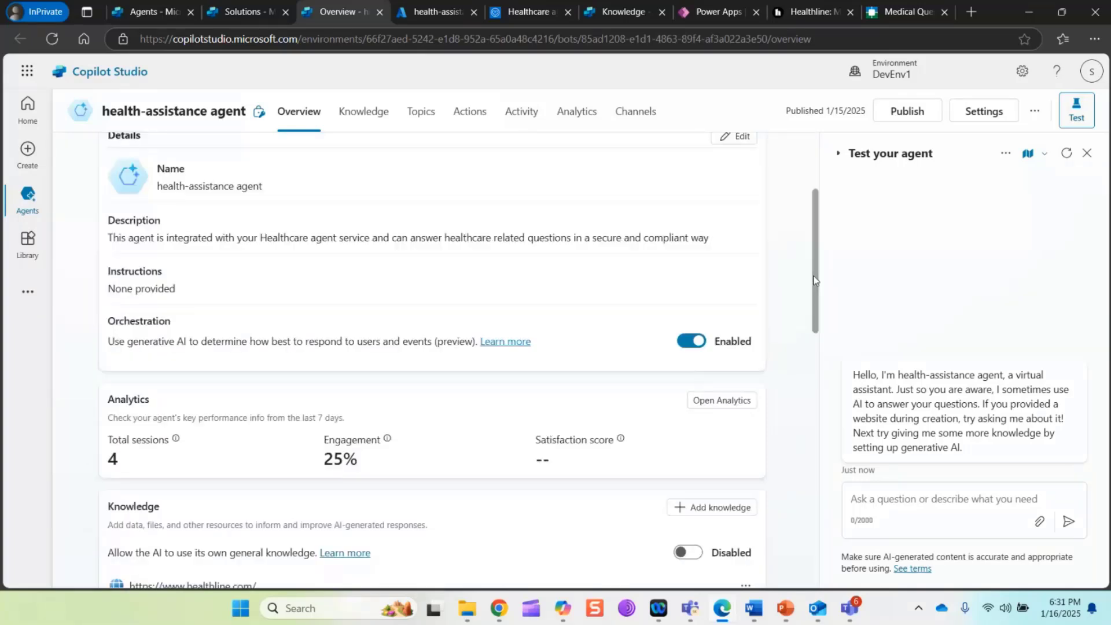
drag(814, 281, 837, 483)
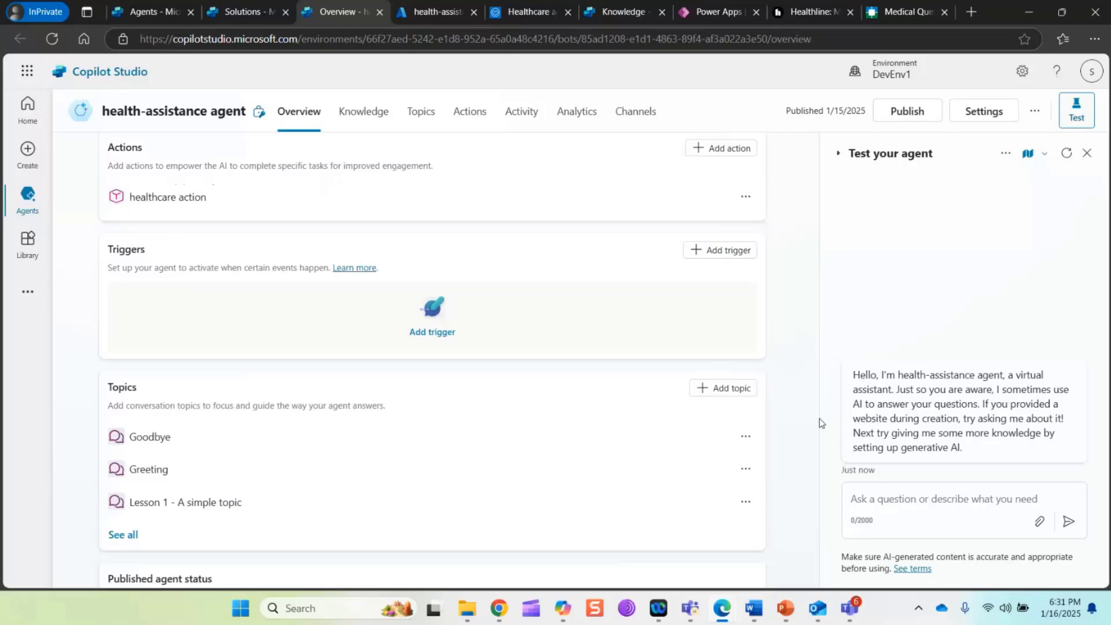
drag(820, 418, 785, 263)
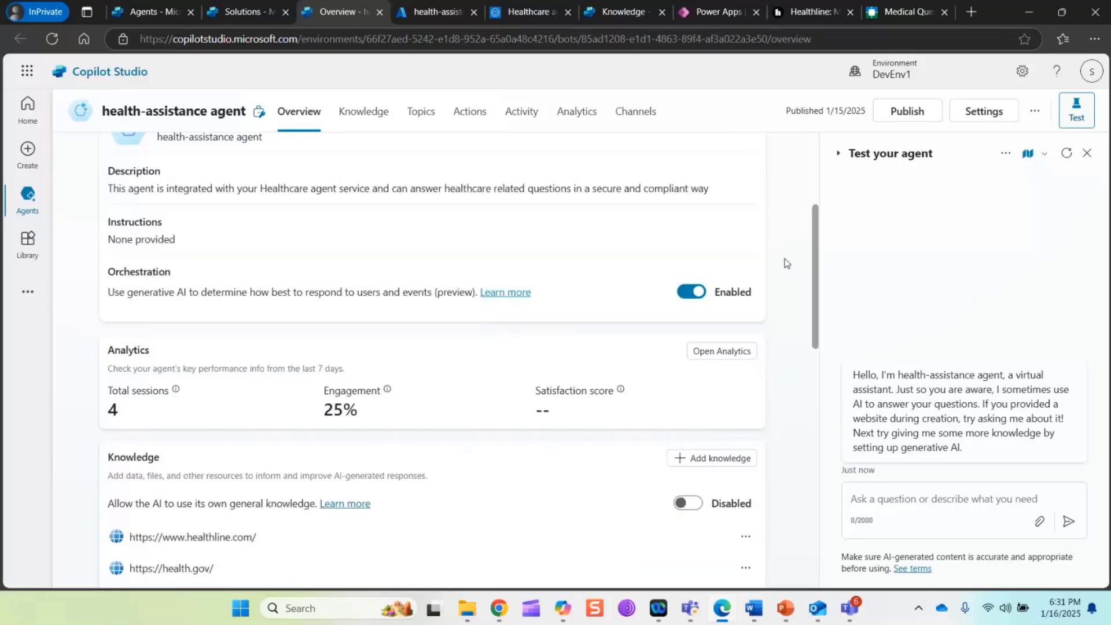
In the Conversation Start topic's message, replace the closing sentences with text beginning "I am here to assist you by giving some" and save the topic
click(421, 113)
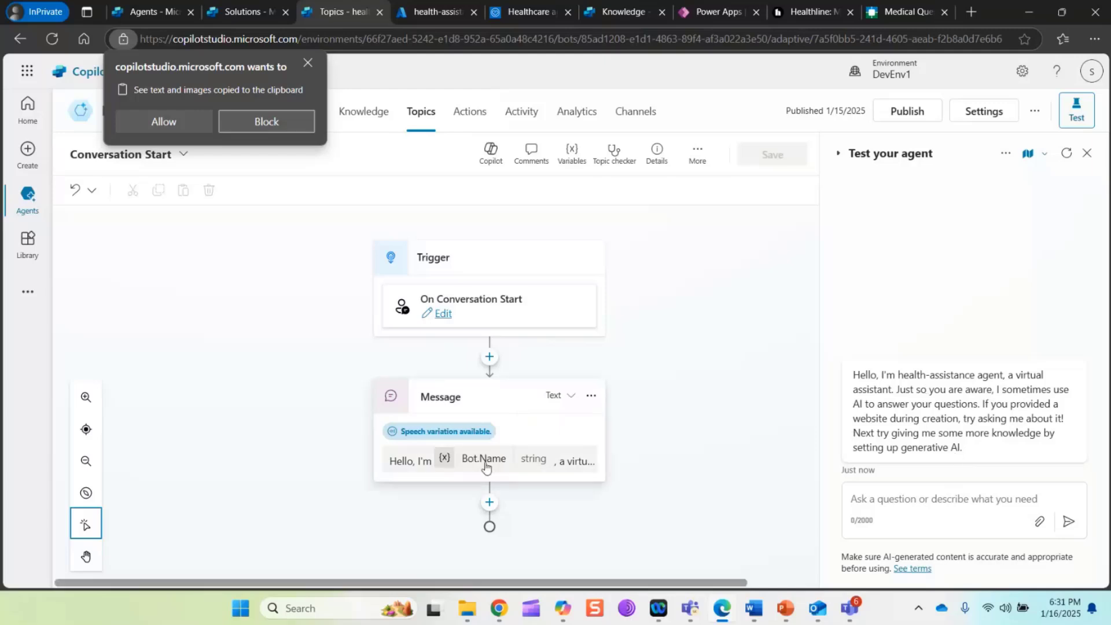
click(581, 465)
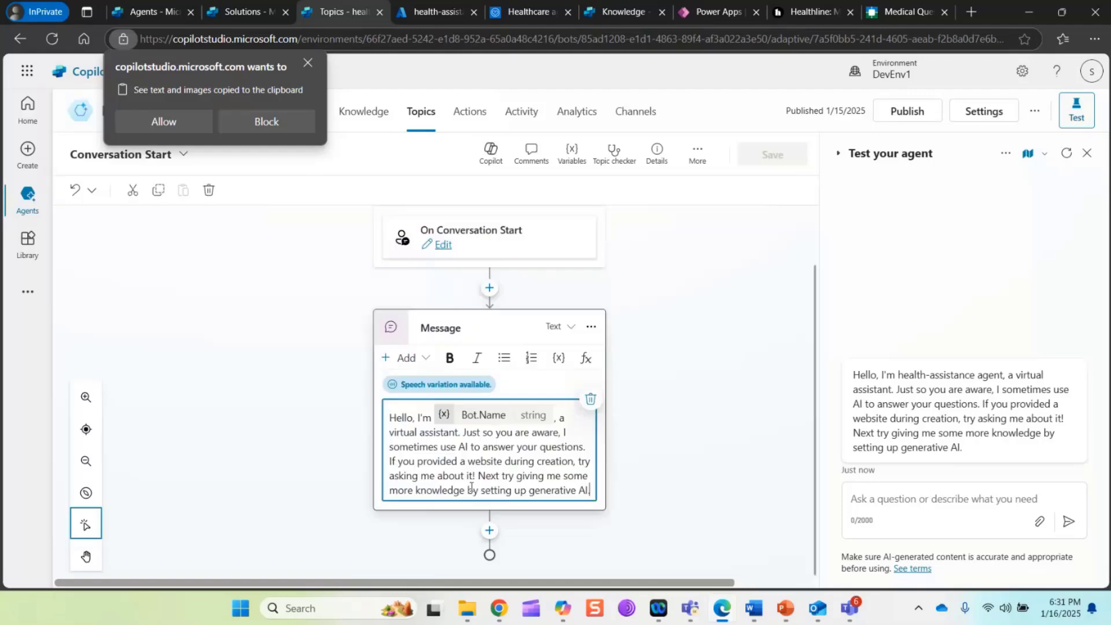
drag(478, 476, 593, 496)
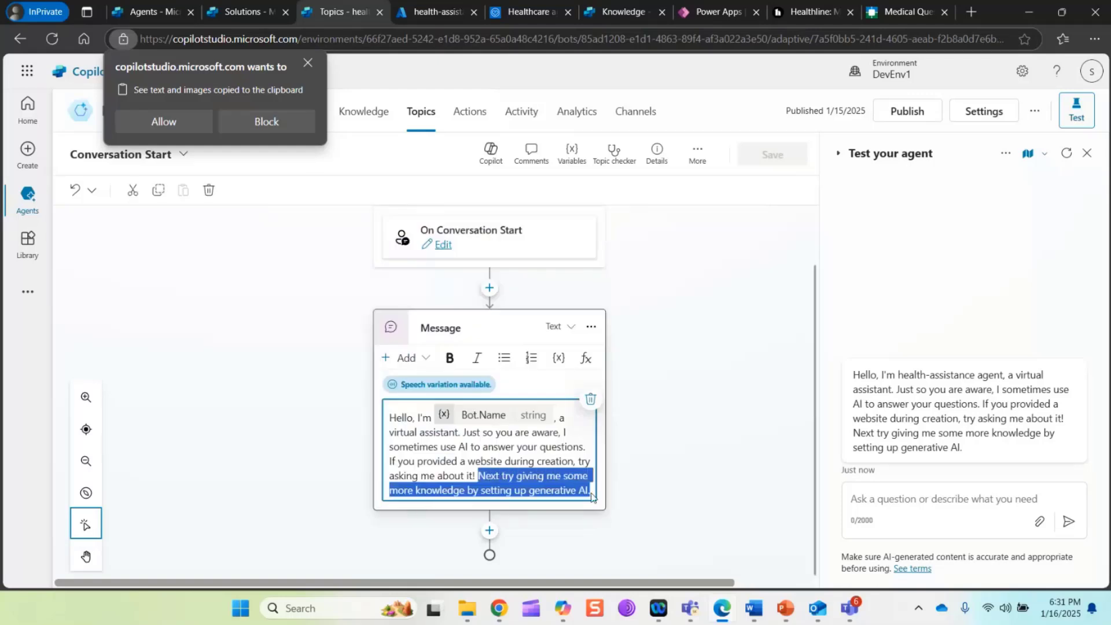
key(BackSpace)
text(I am h)
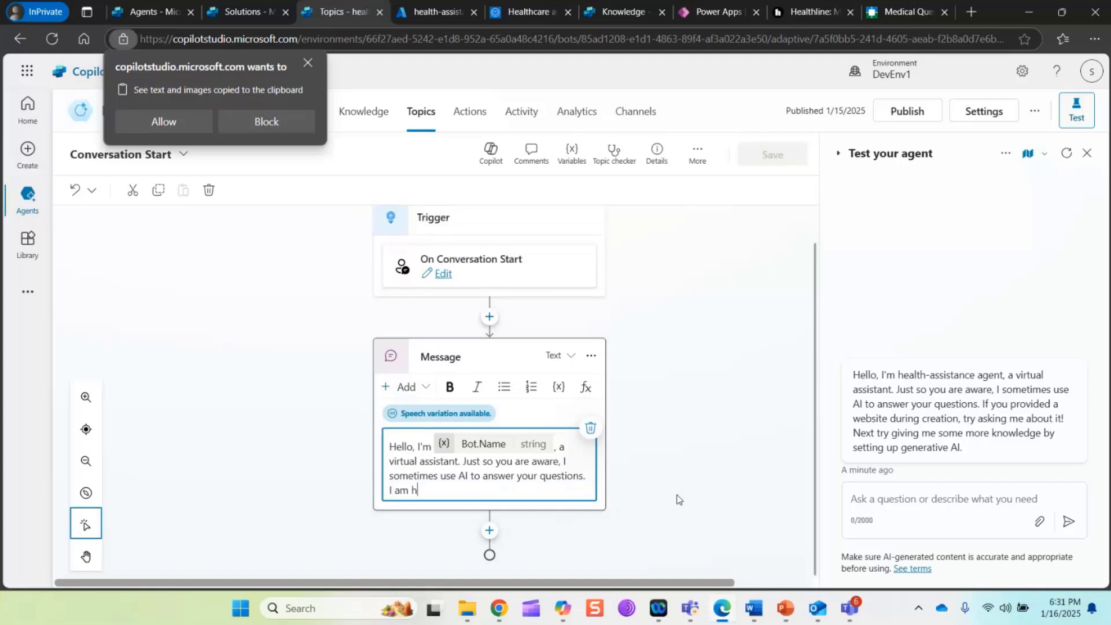
text(ere to assist you by giv)
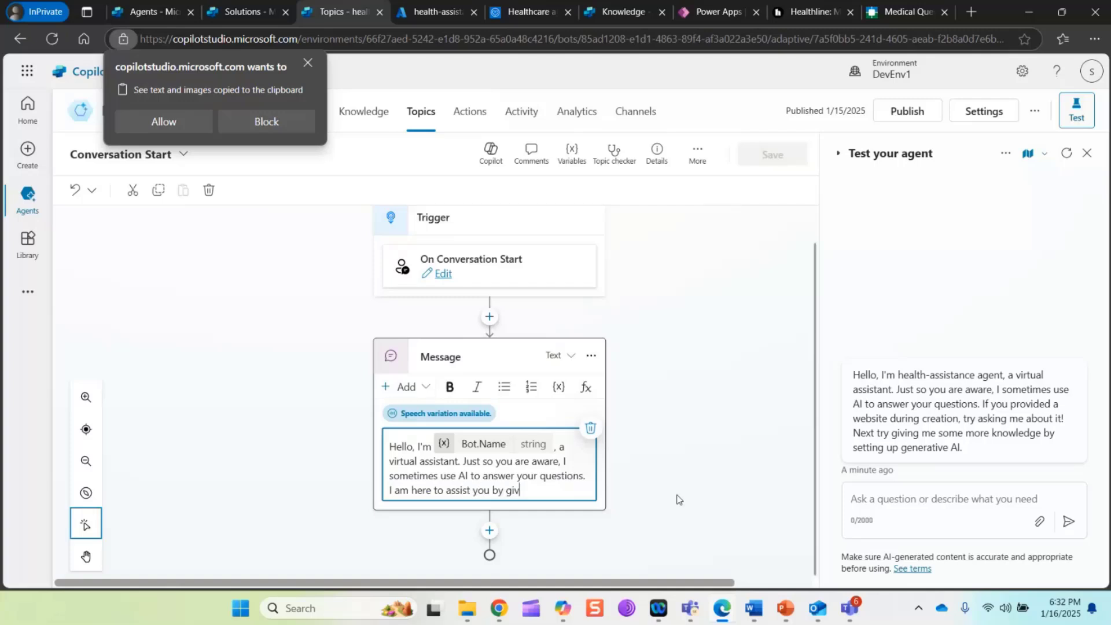
text(ing some a)
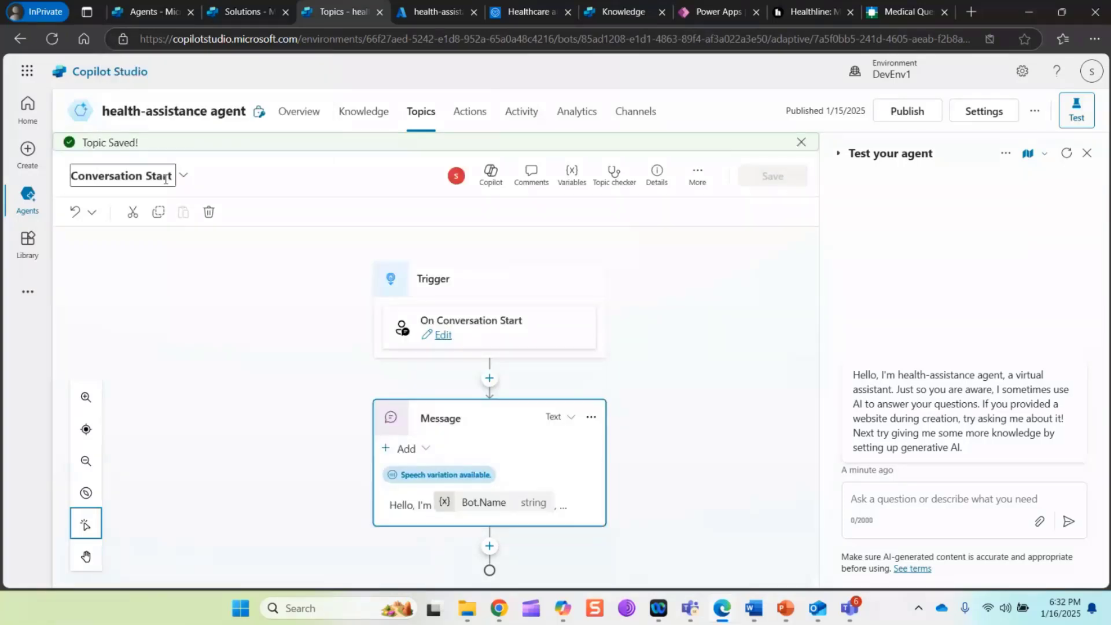
In the On Error topic, add a generative answers node under All other conditions with the system variable Activity.Text as its input
click(183, 175)
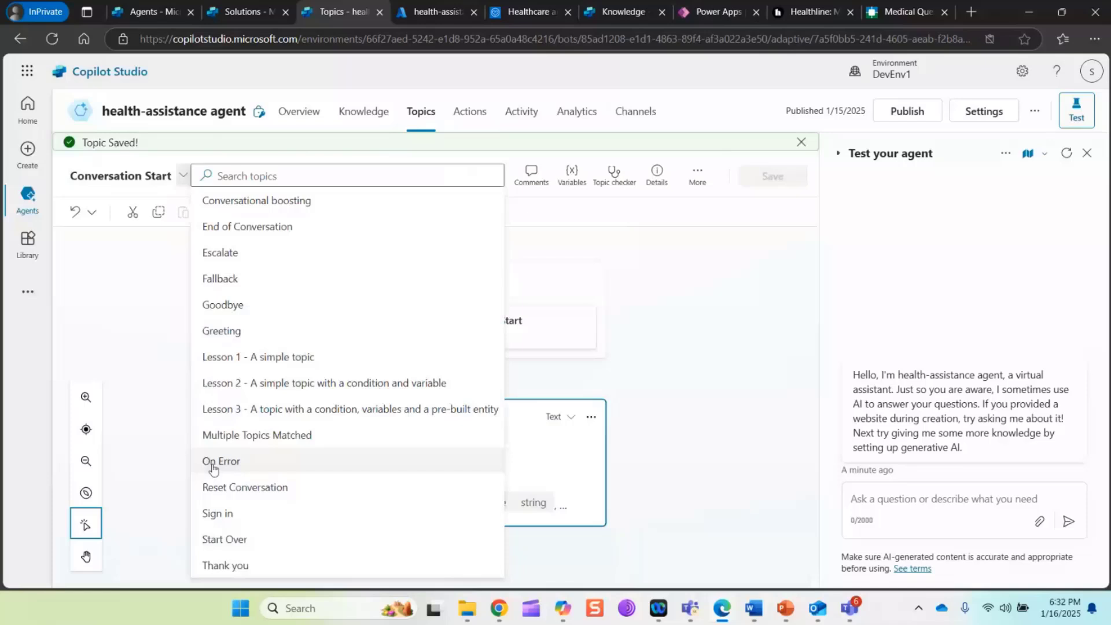
click(213, 463)
drag(815, 279, 799, 397)
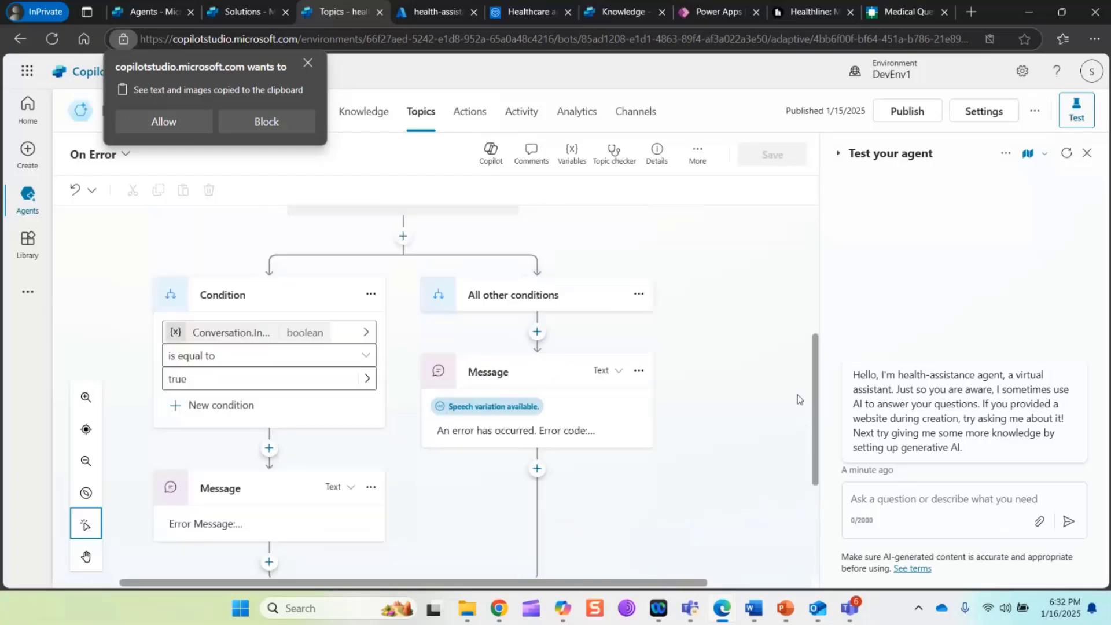
click(537, 332)
mouse_move(509, 564)
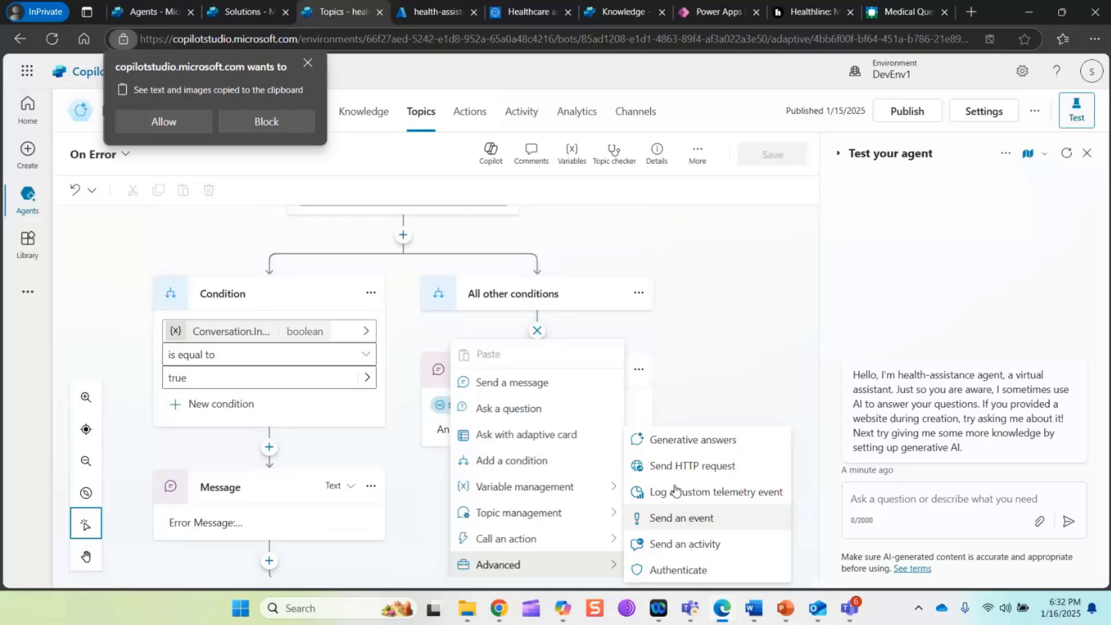
click(689, 445)
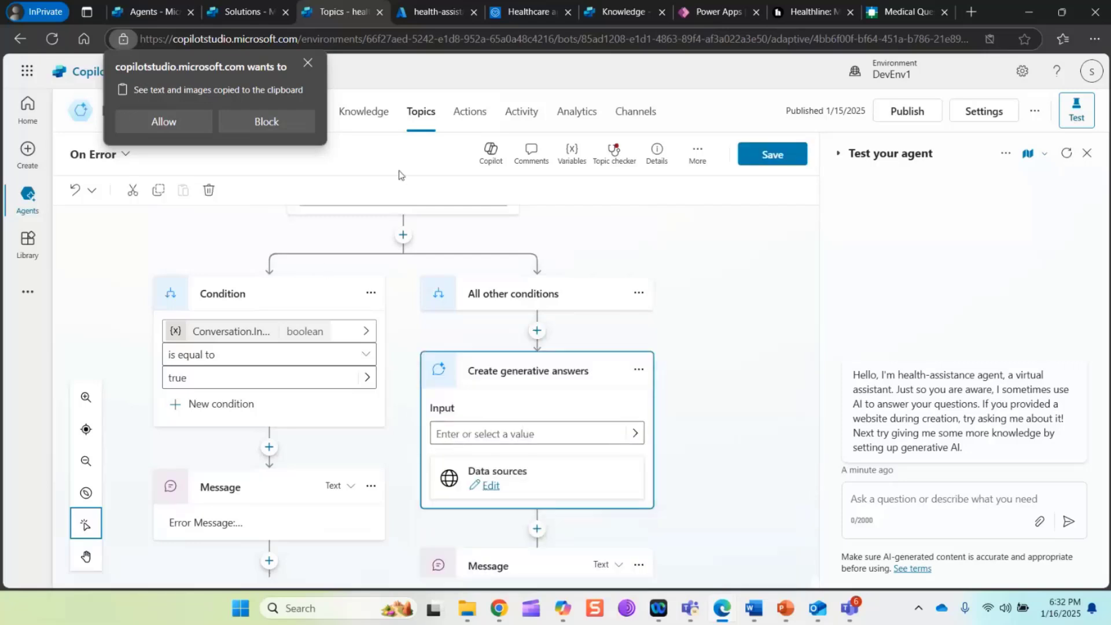
click(308, 63)
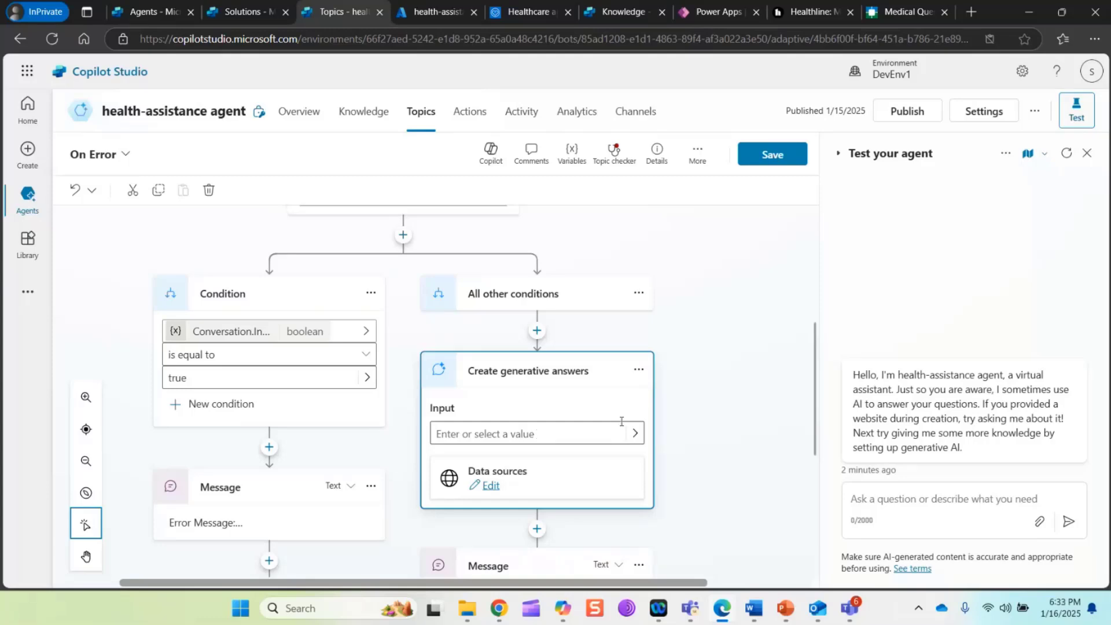
click(635, 434)
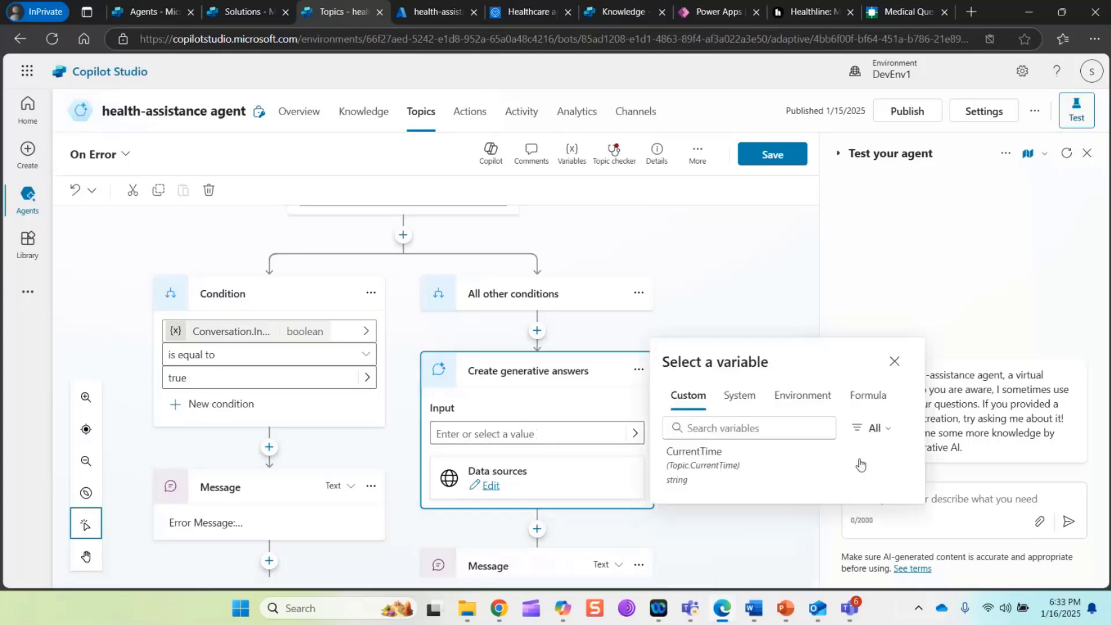
click(739, 396)
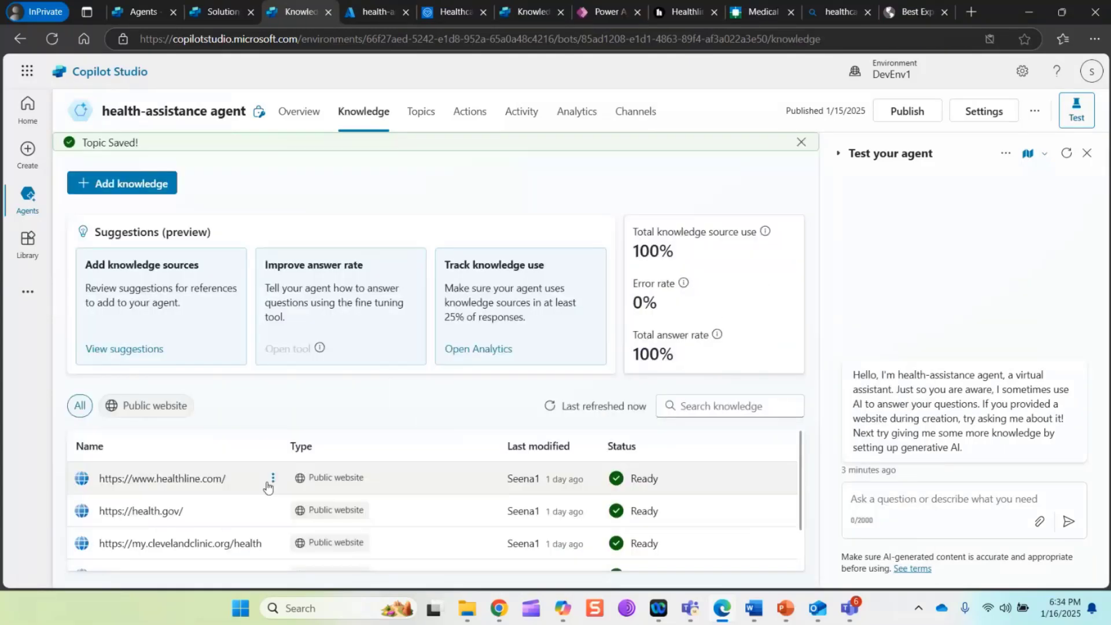
click(267, 479)
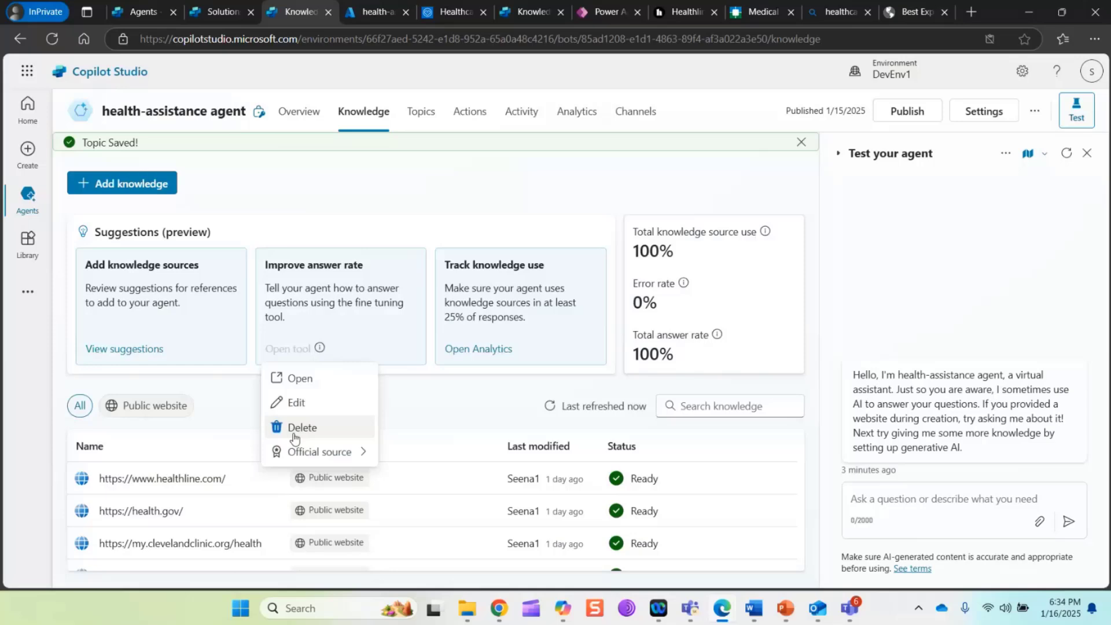
click(296, 428)
click(644, 348)
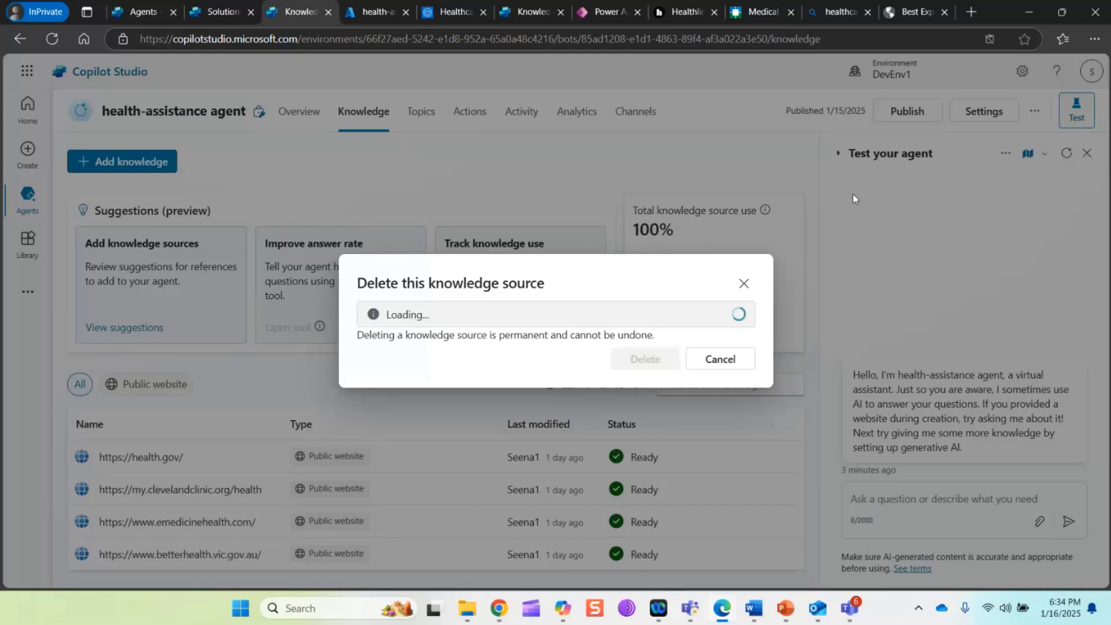
Copy the Healthline home page's web address from the site already open in the browser and return to the agent
mouse_move(675, 13)
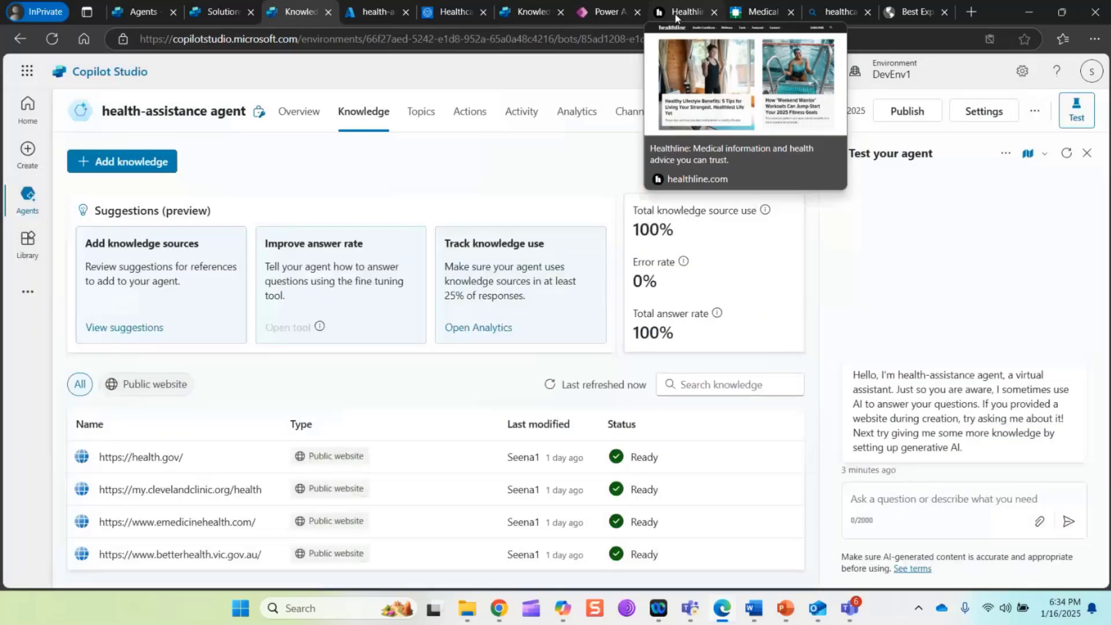
click(676, 14)
click(388, 41)
key(ctrl+c)
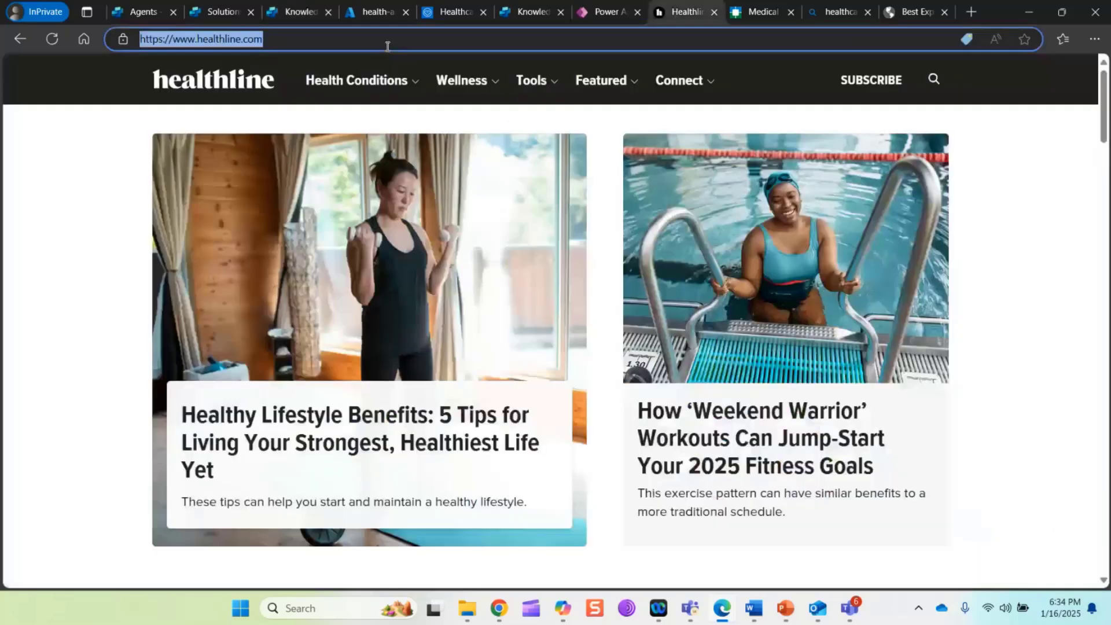
click(300, 13)
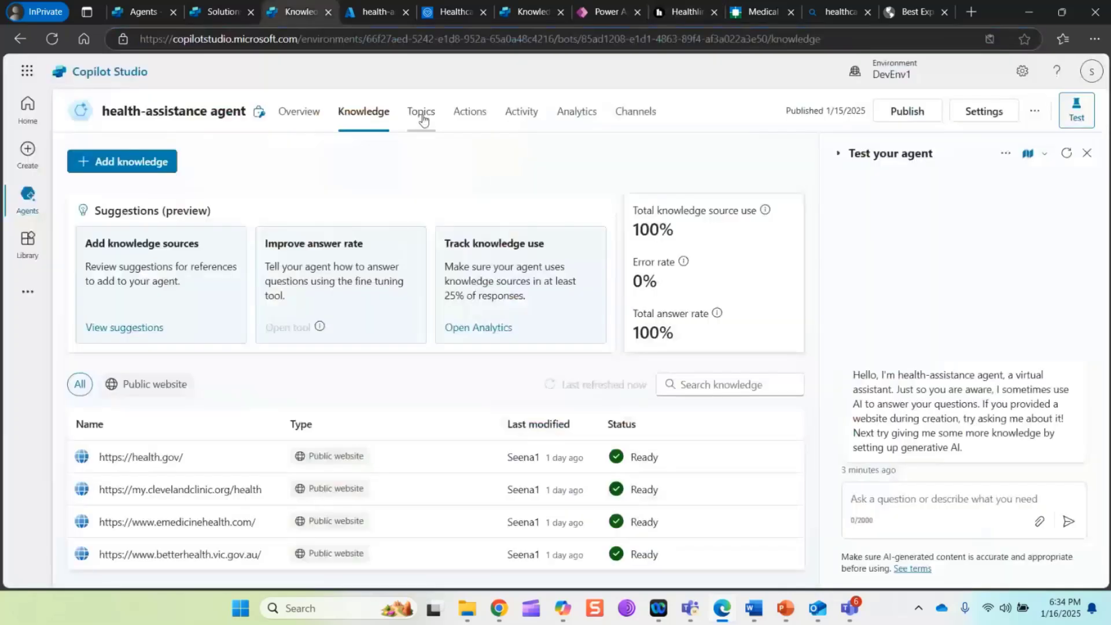
click(422, 114)
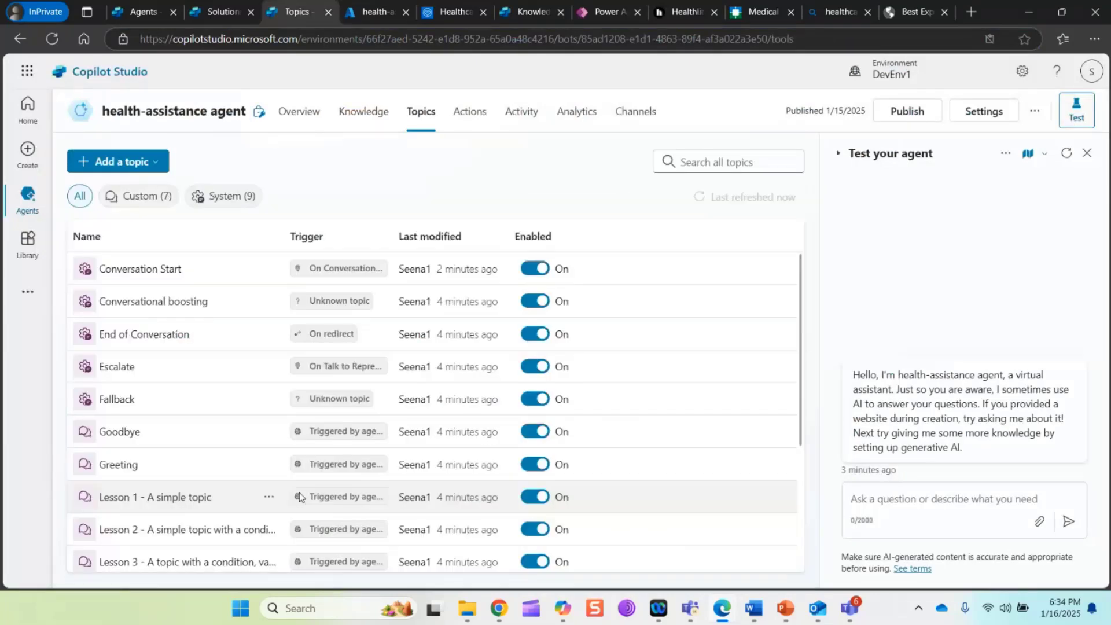
scroll(178, 456, down, 2)
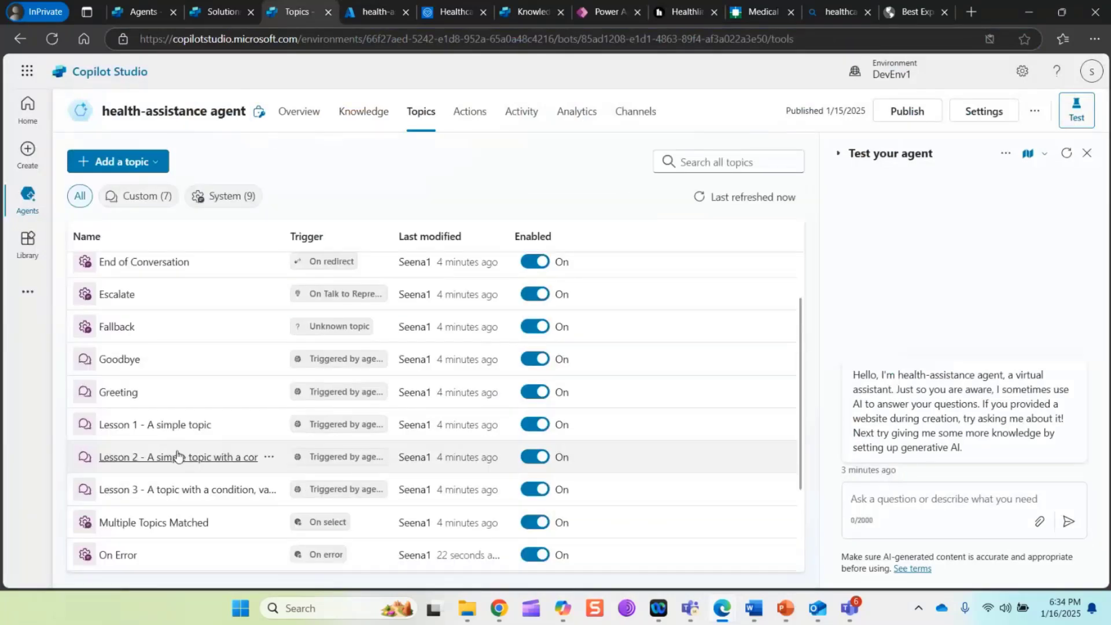
click(118, 555)
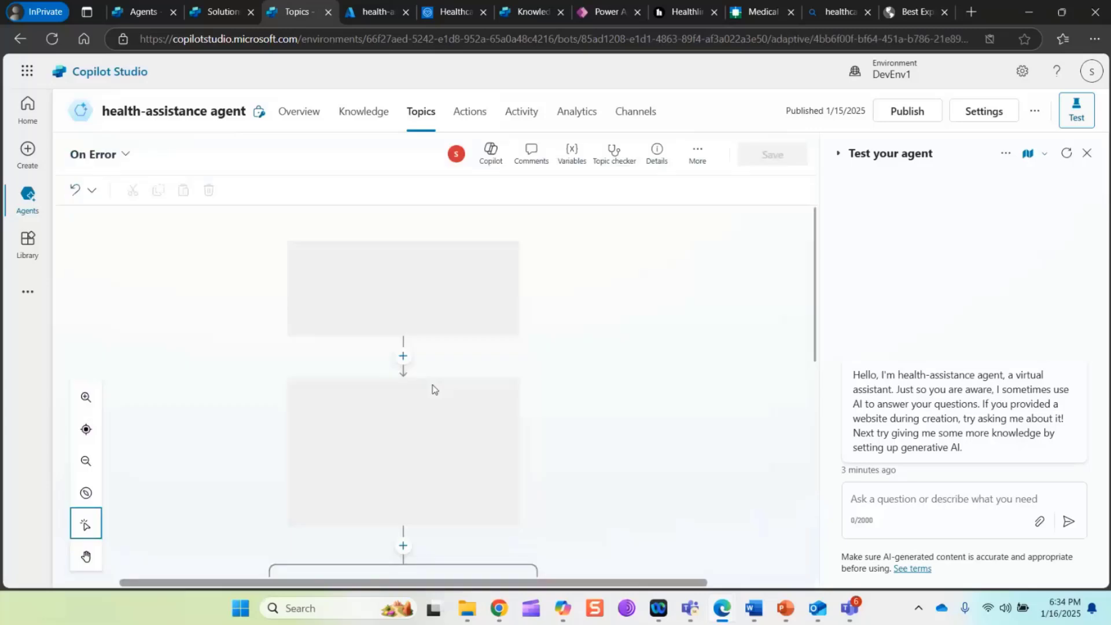
scroll(583, 427, down, 5)
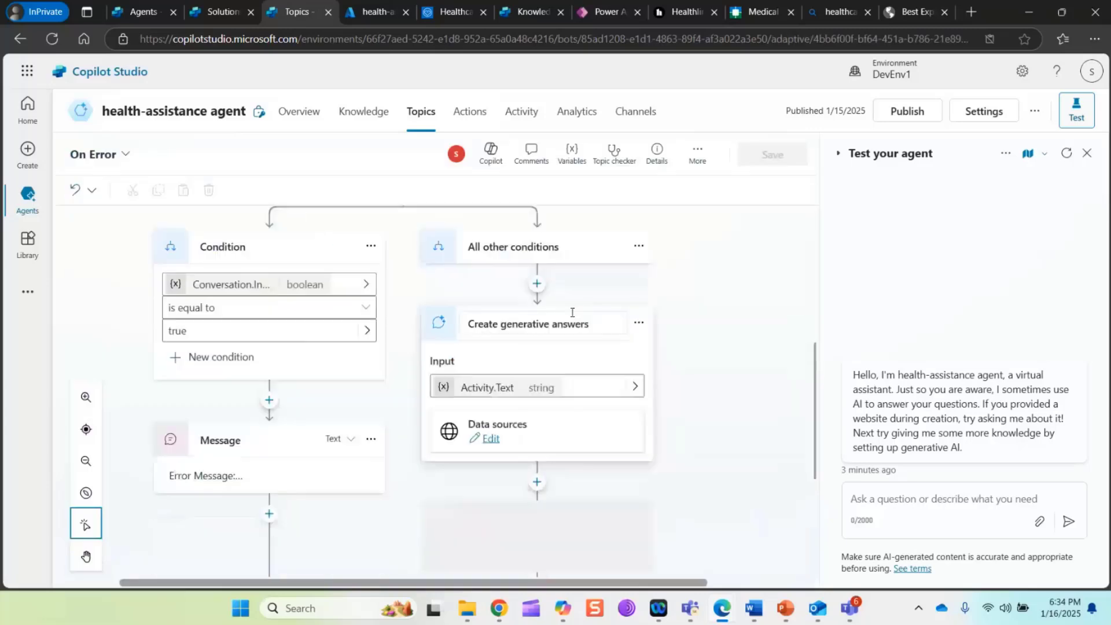
click(649, 393)
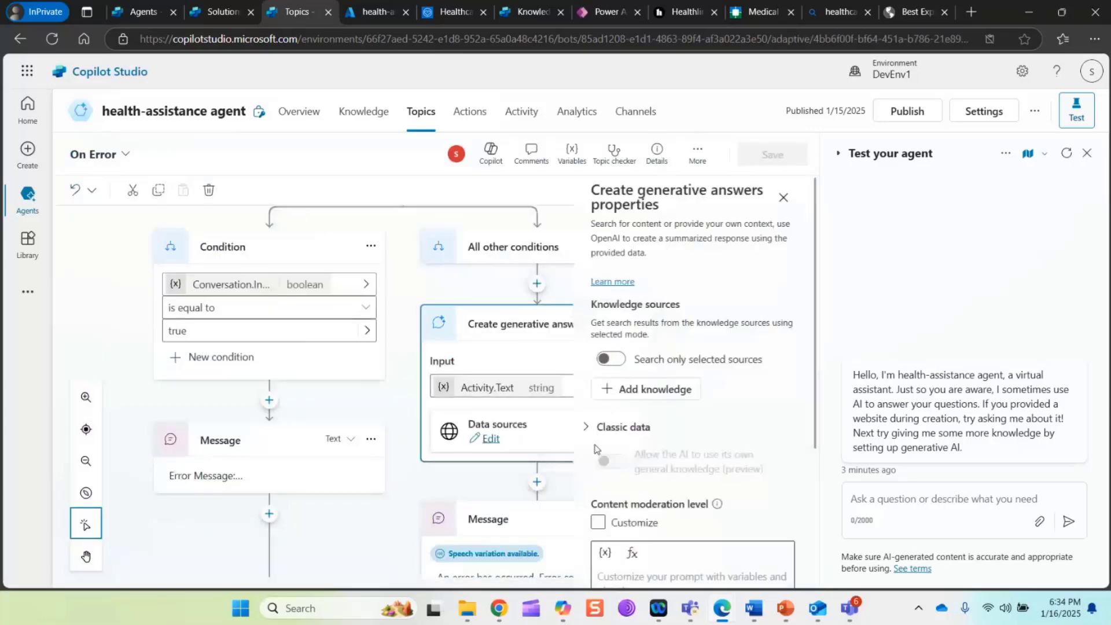
click(647, 391)
click(313, 235)
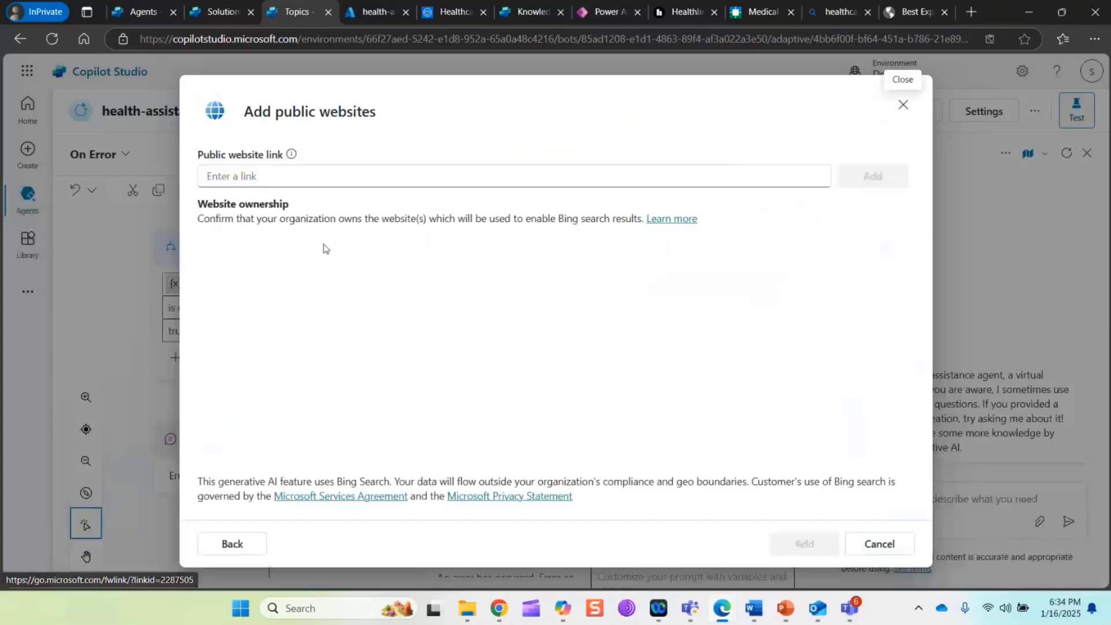
click(330, 182)
key(ctrl+v)
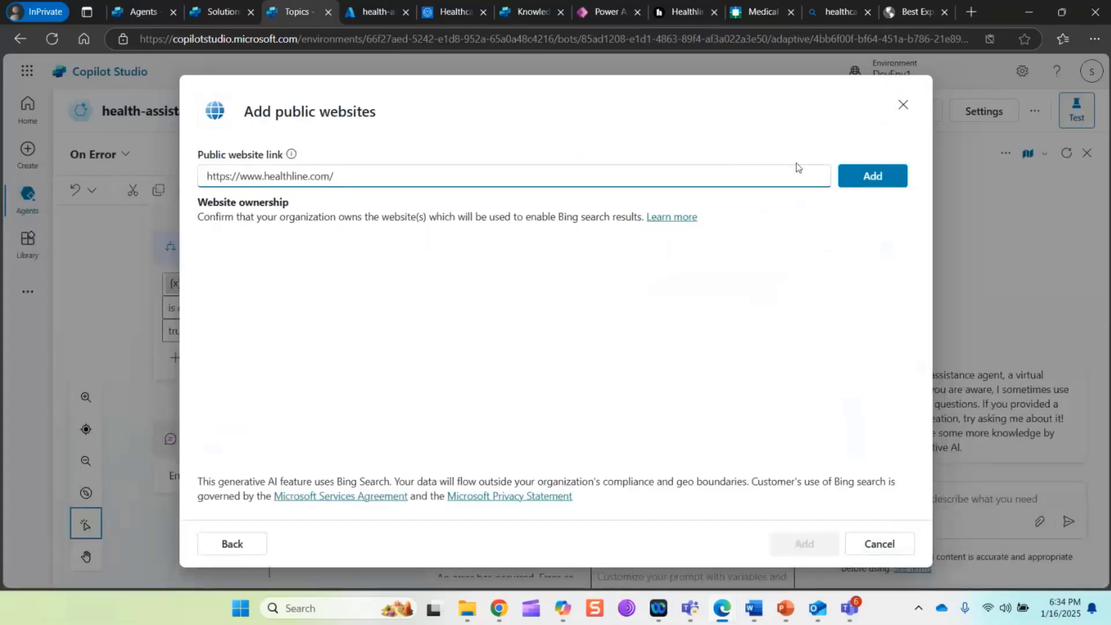
click(805, 544)
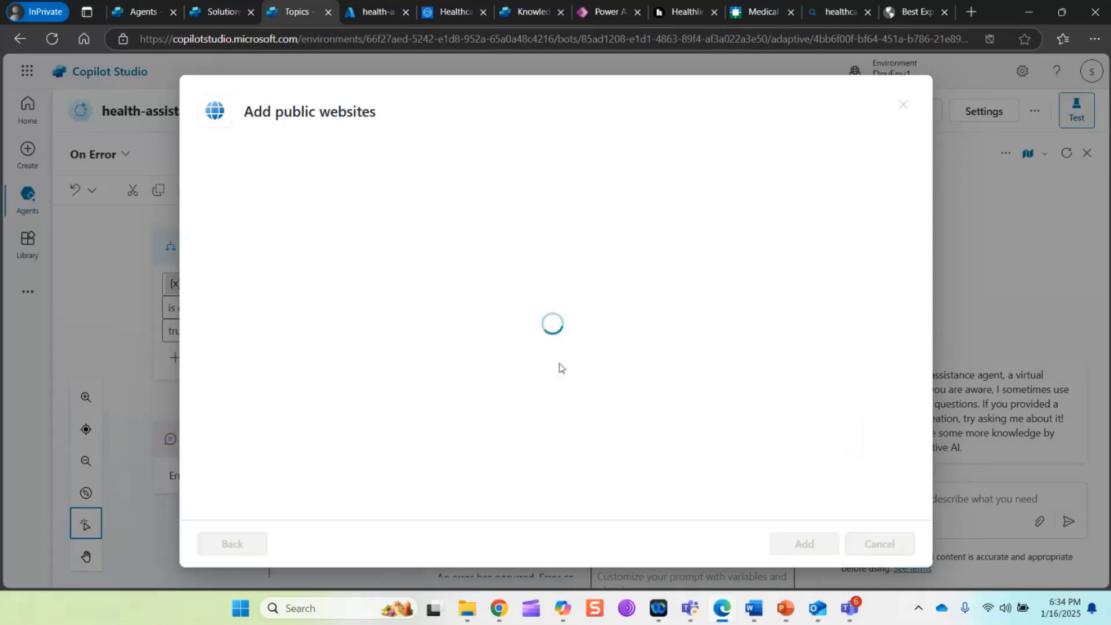
Delete the error message node that follows the generative answers node and save the On Error topic
scroll(658, 355, down, 4)
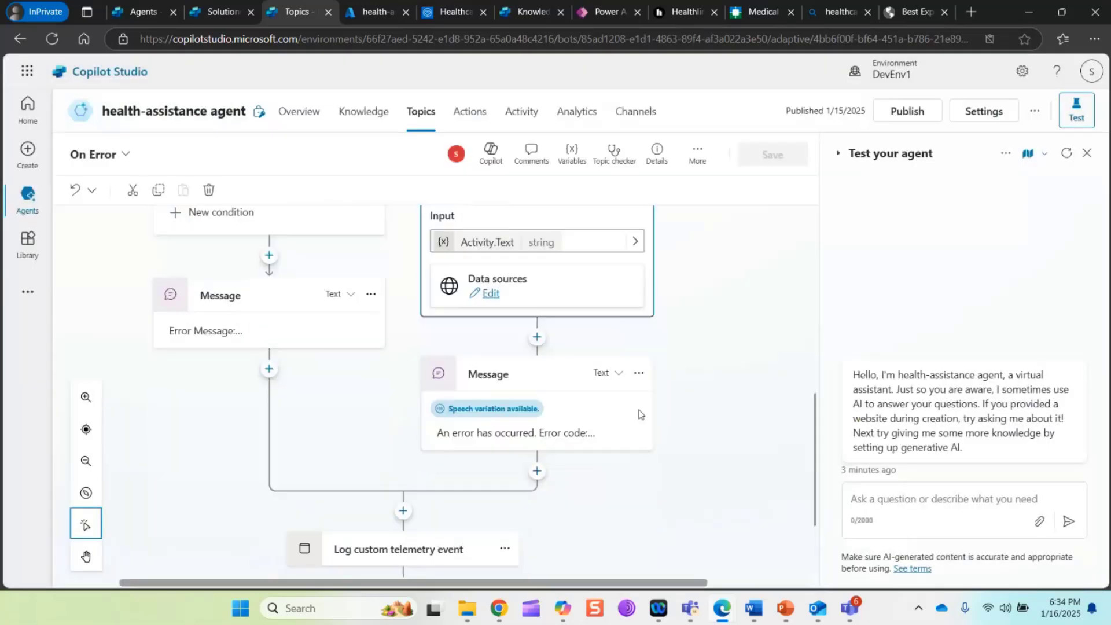
click(639, 373)
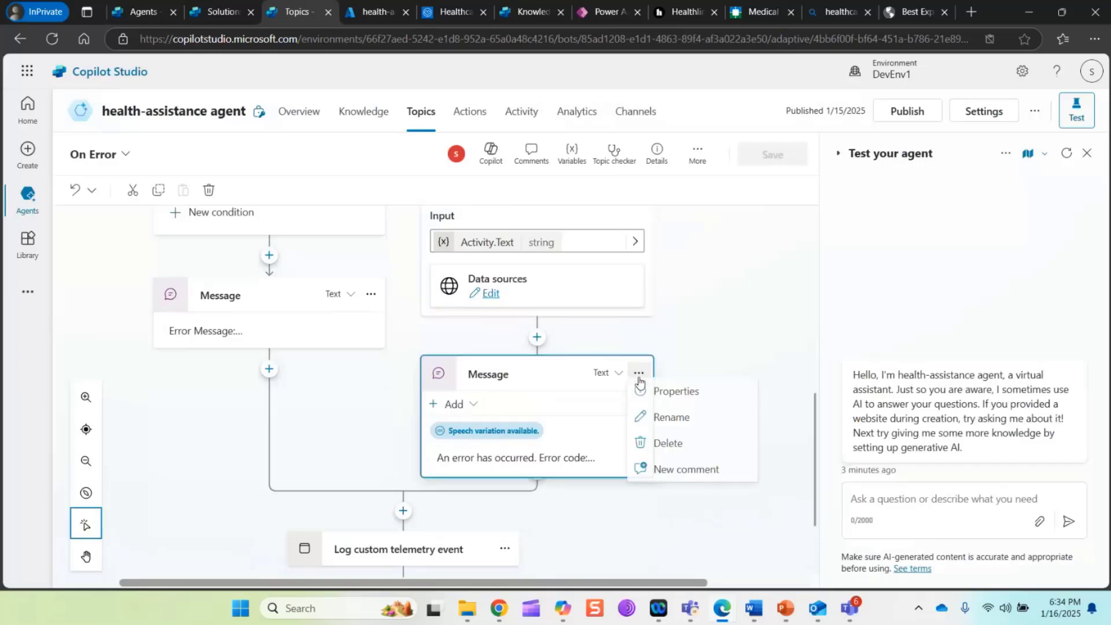
click(660, 452)
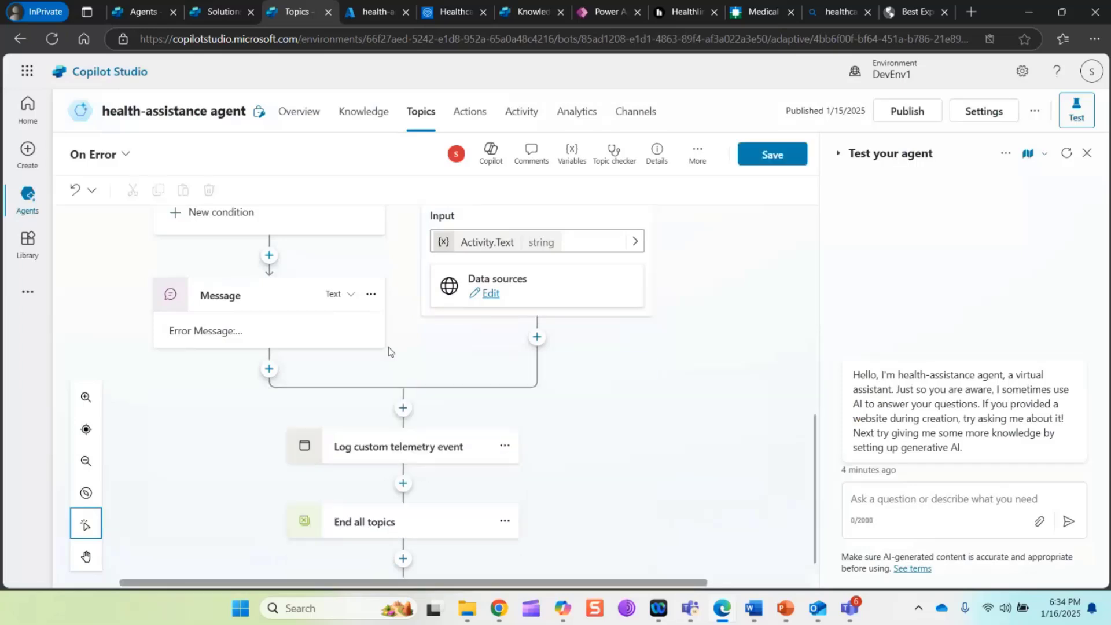
click(269, 256)
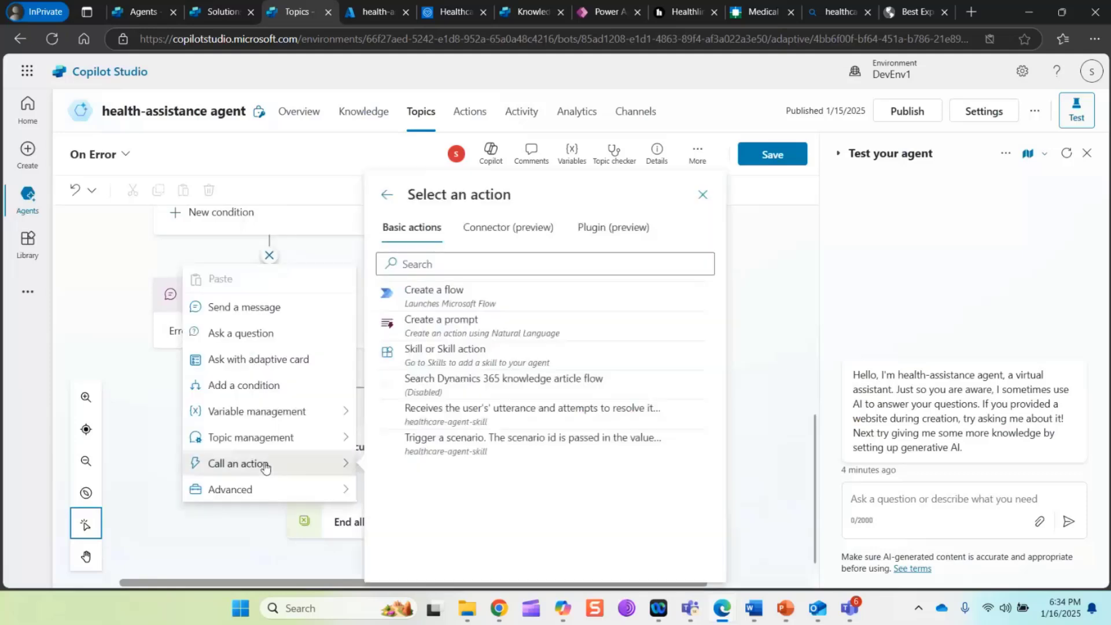
mouse_move(268, 490)
click(773, 154)
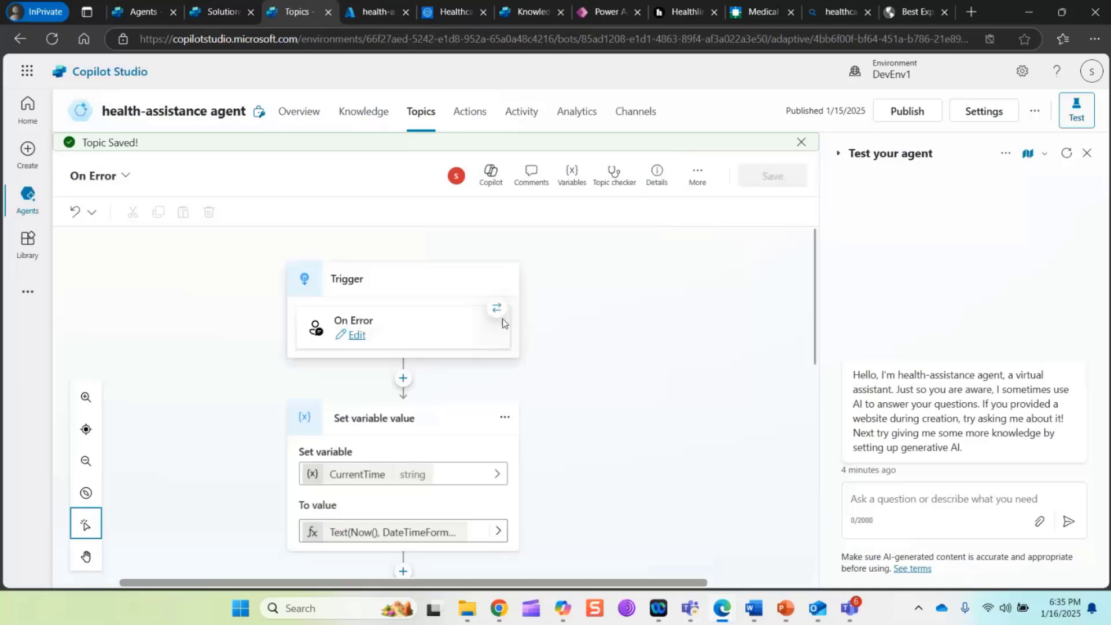
Open the metadata in the agent's advanced settings and copy the Agent app ID
click(973, 115)
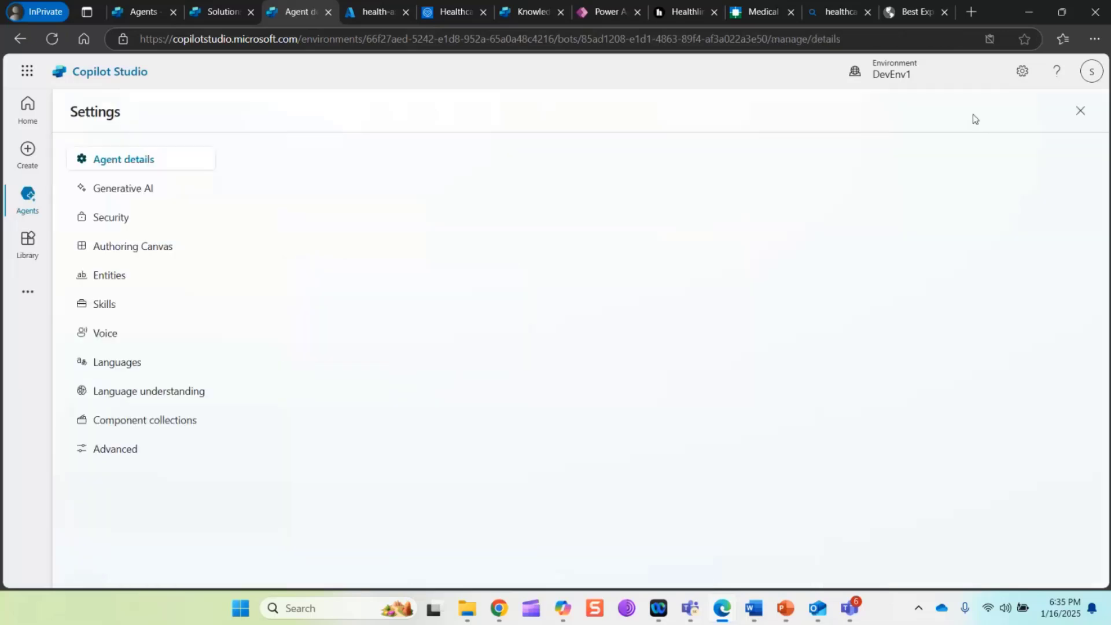
click(109, 311)
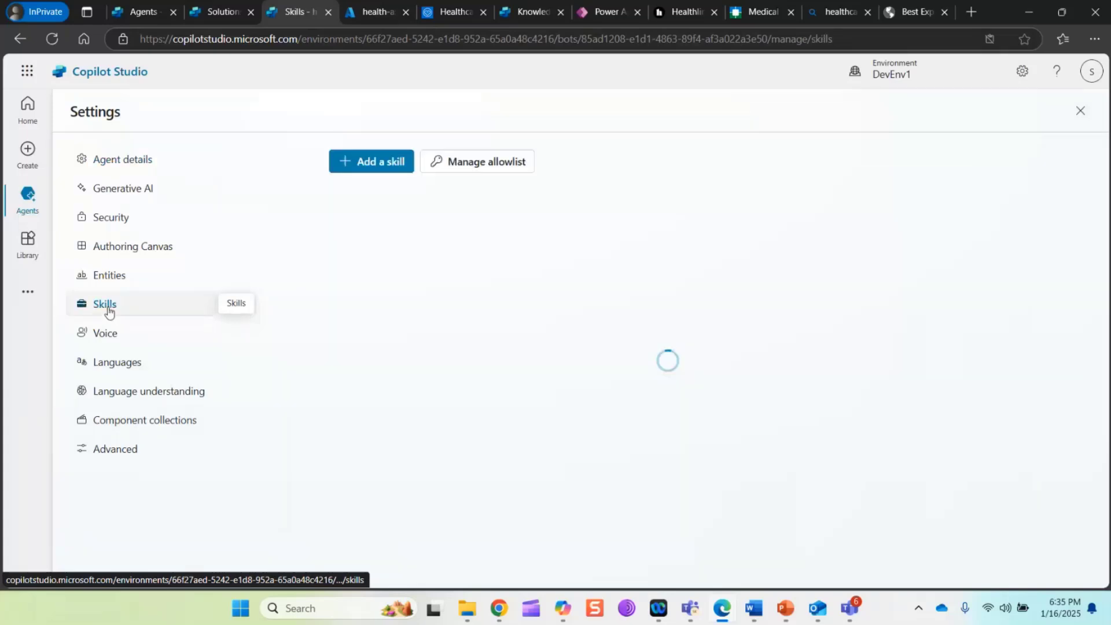
click(135, 458)
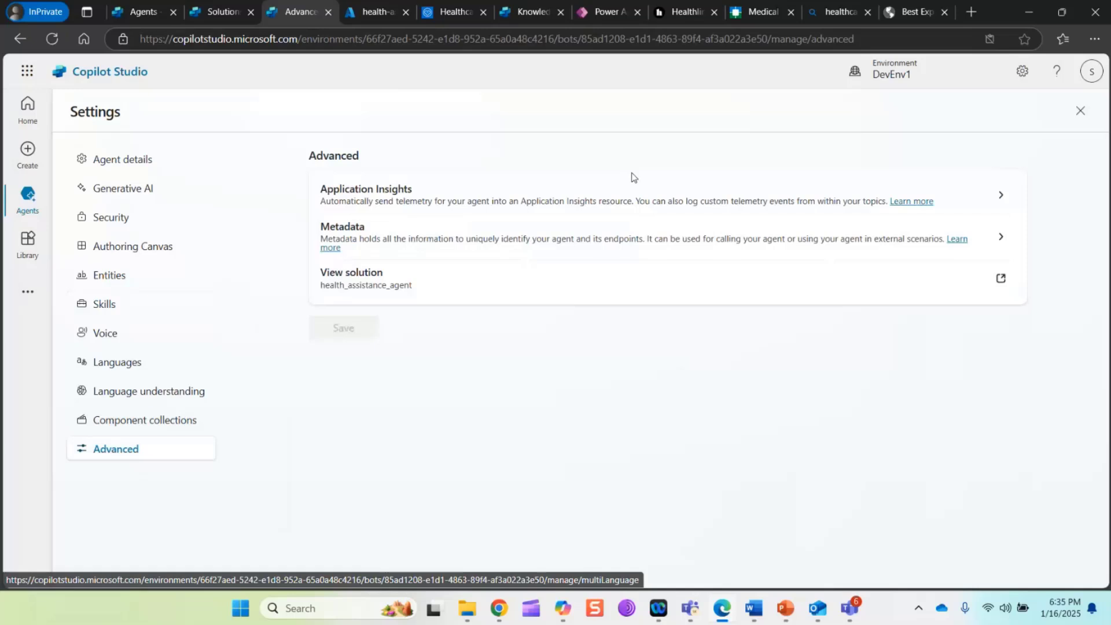
click(993, 239)
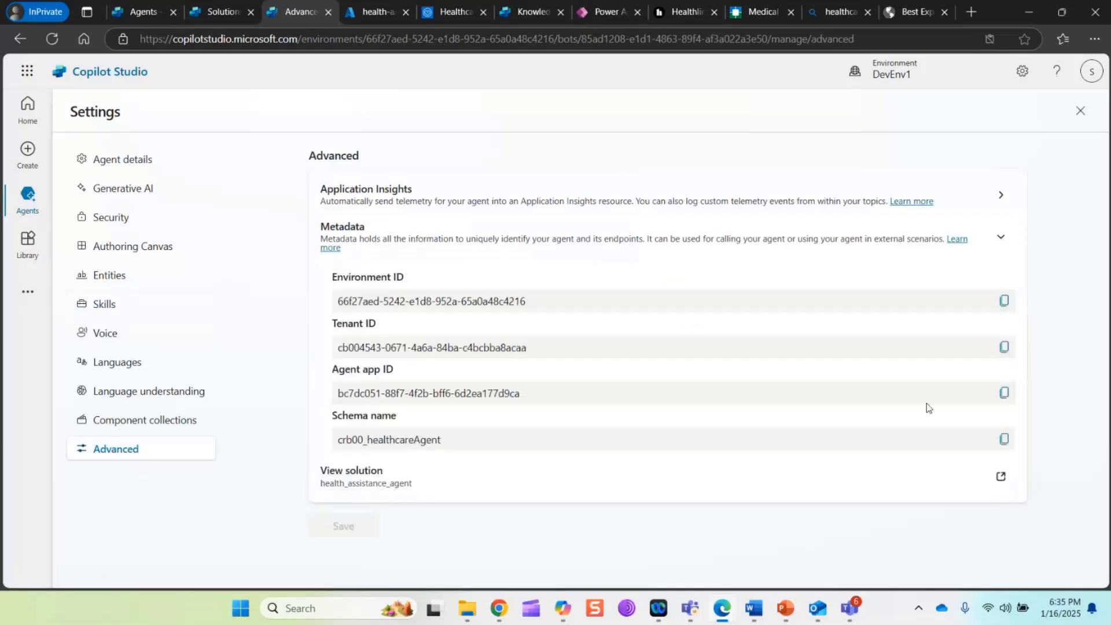
click(1005, 393)
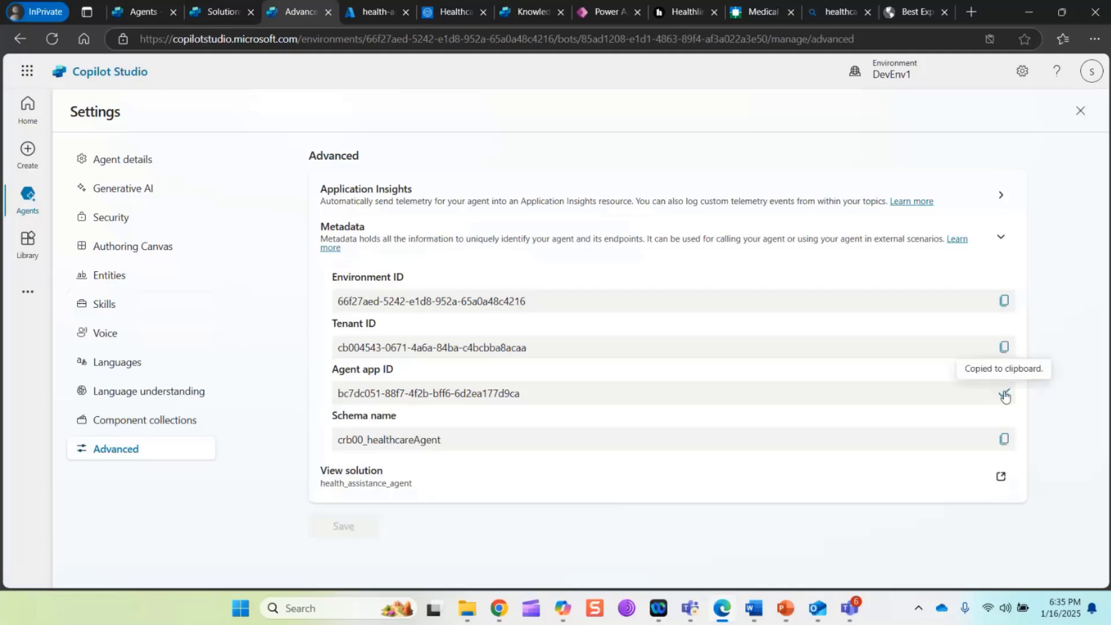
In the Healthcare agent service's exposed skill settings, add the copied agent app ID as a skill consumer and save
click(456, 12)
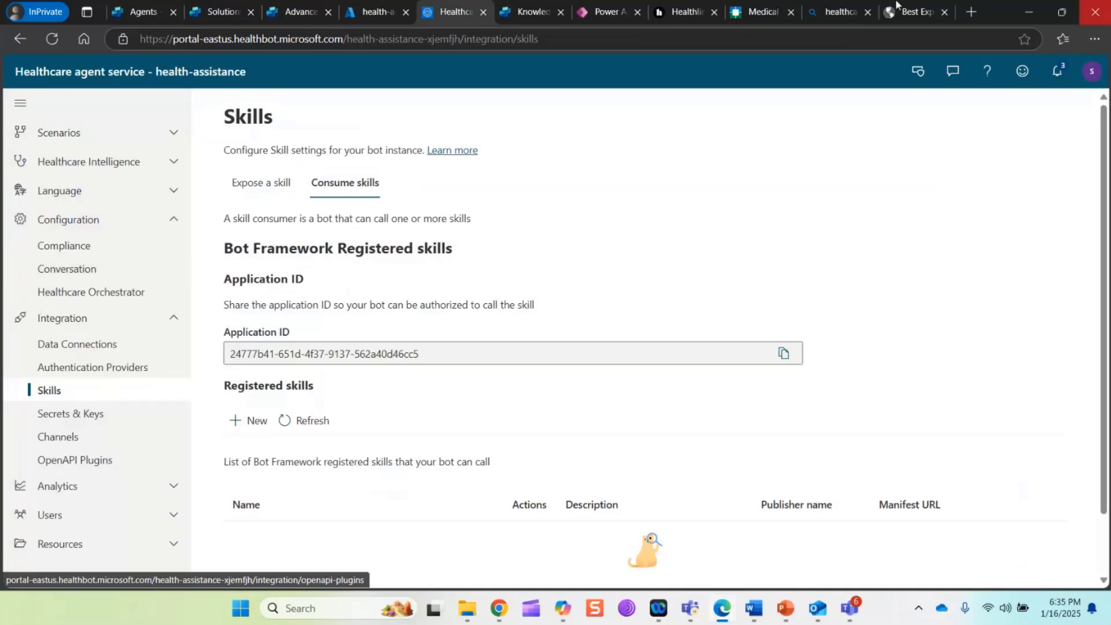
click(263, 185)
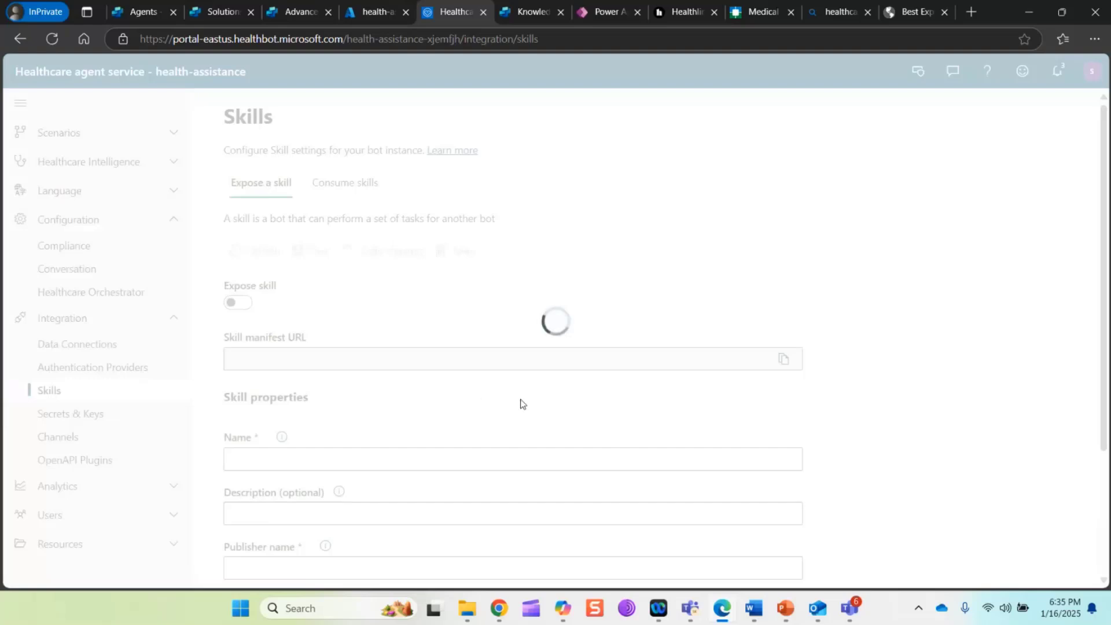
scroll(521, 403, down, 3)
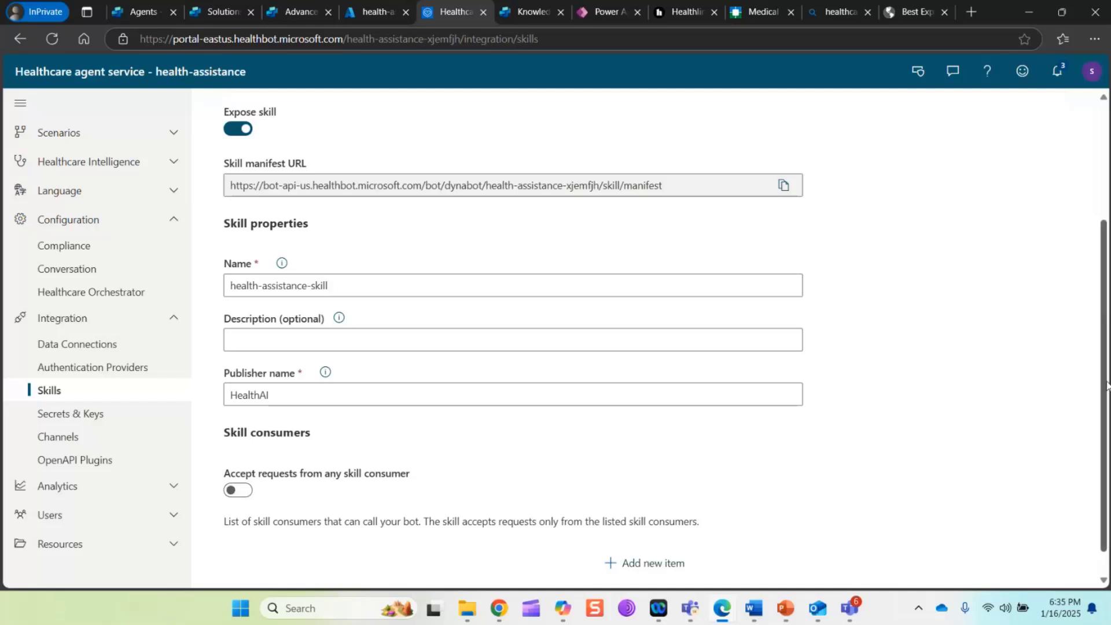
scroll(1104, 375, down, 1)
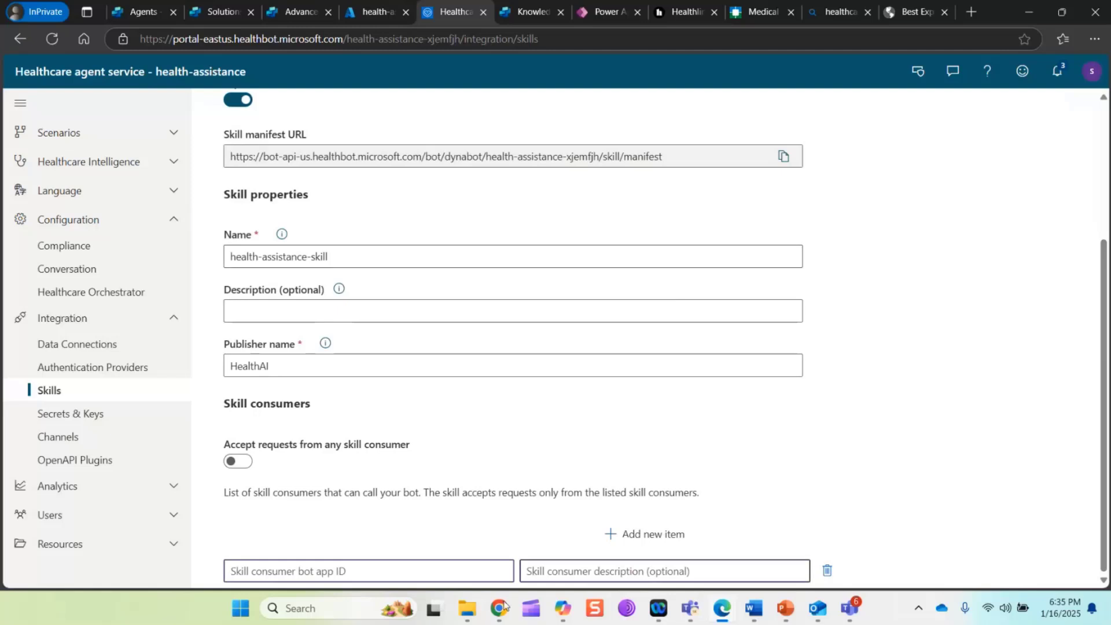
click(381, 571)
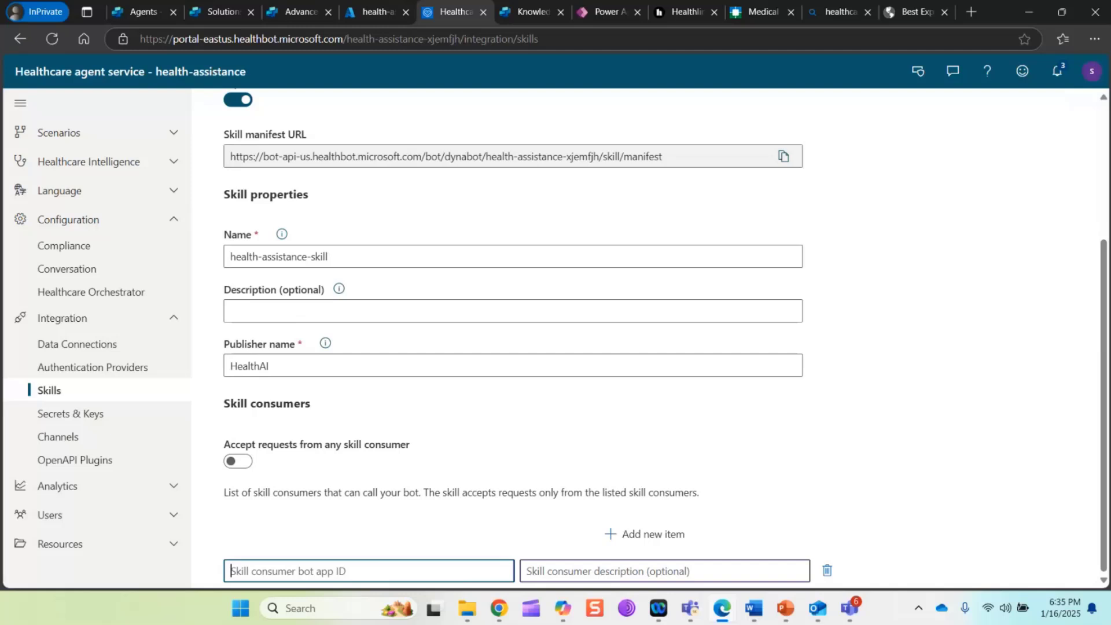
key(ctrl+v)
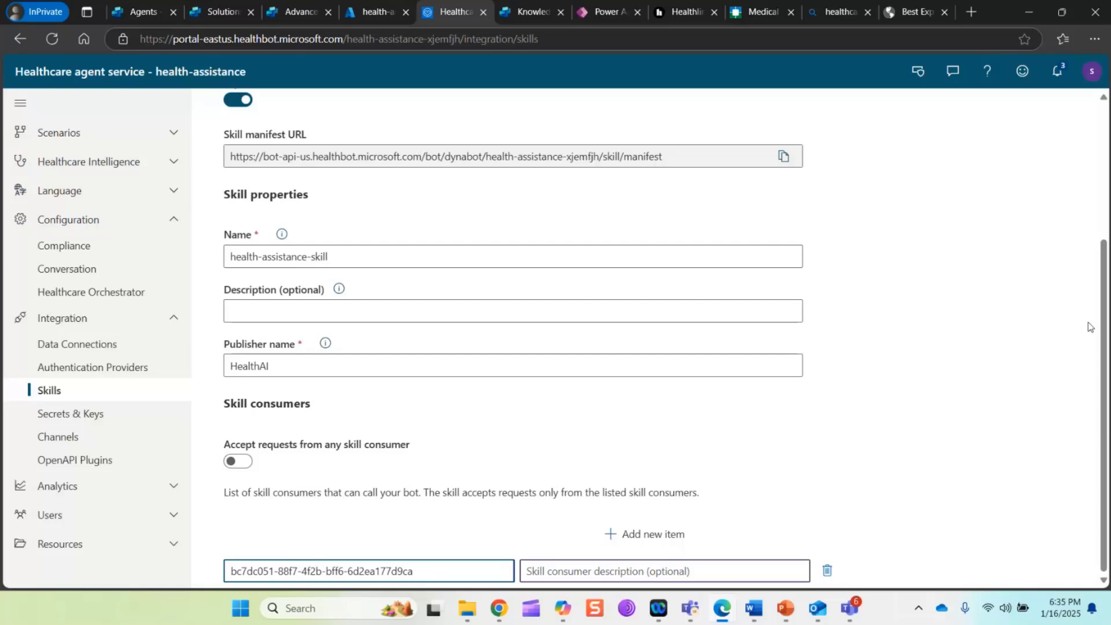
scroll(739, 308, up, 3)
scroll(695, 278, down, 1)
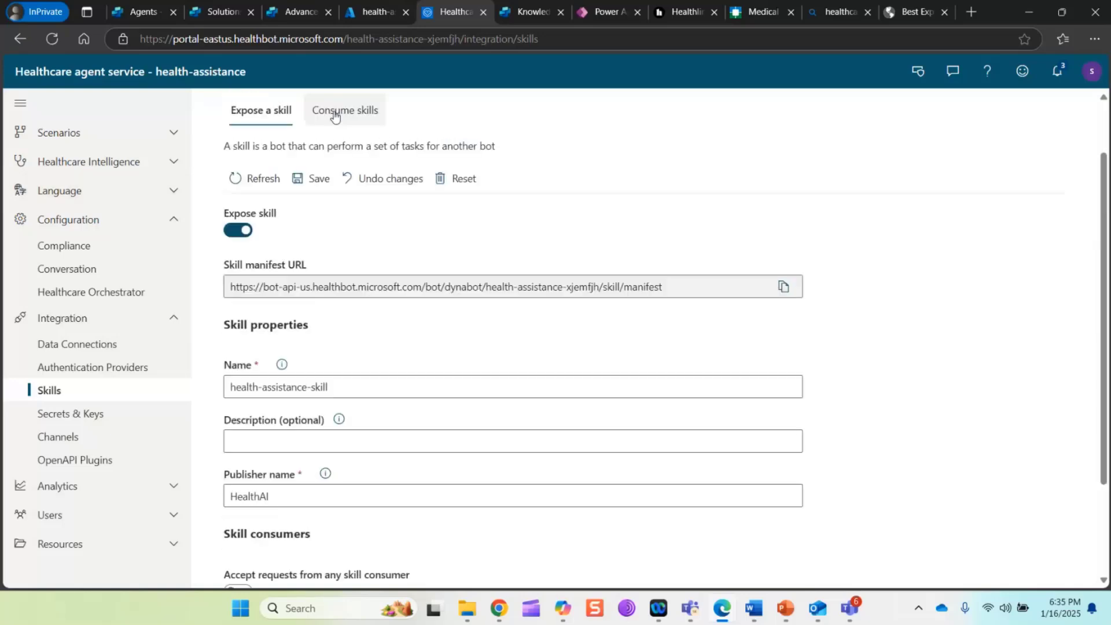
click(300, 180)
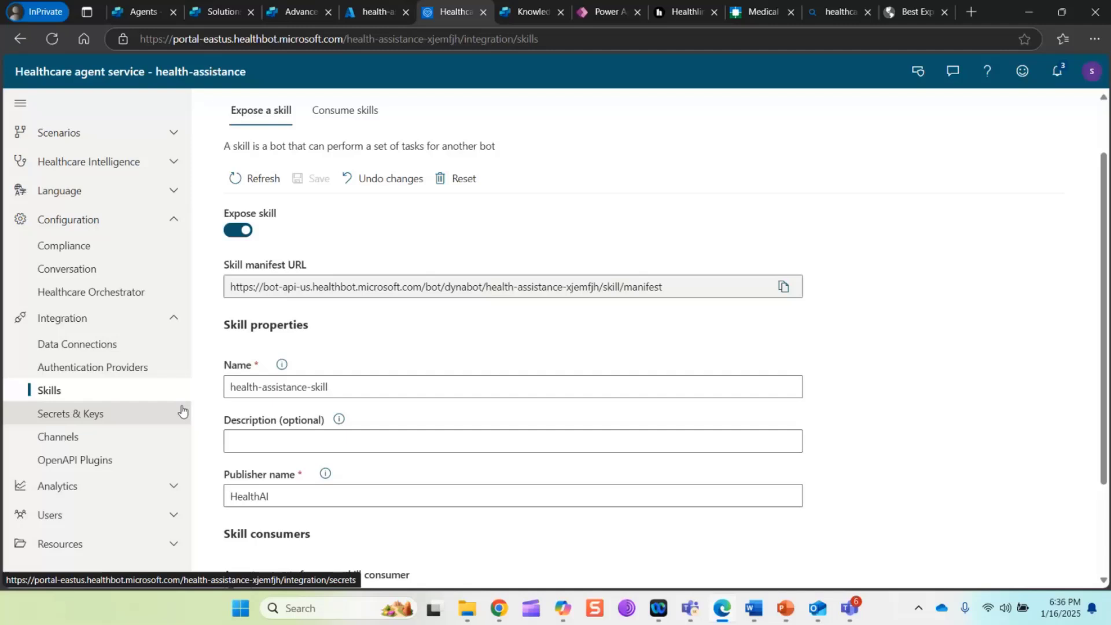
Review the public website knowledge sources of the health-ai agent already open in the browser
click(286, 11)
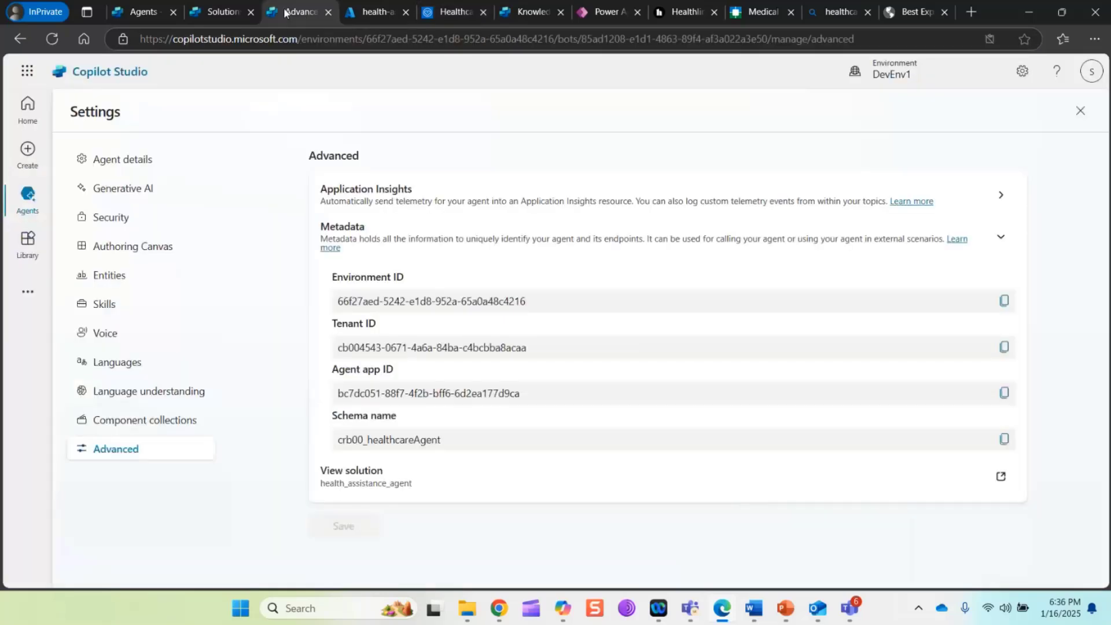
click(373, 12)
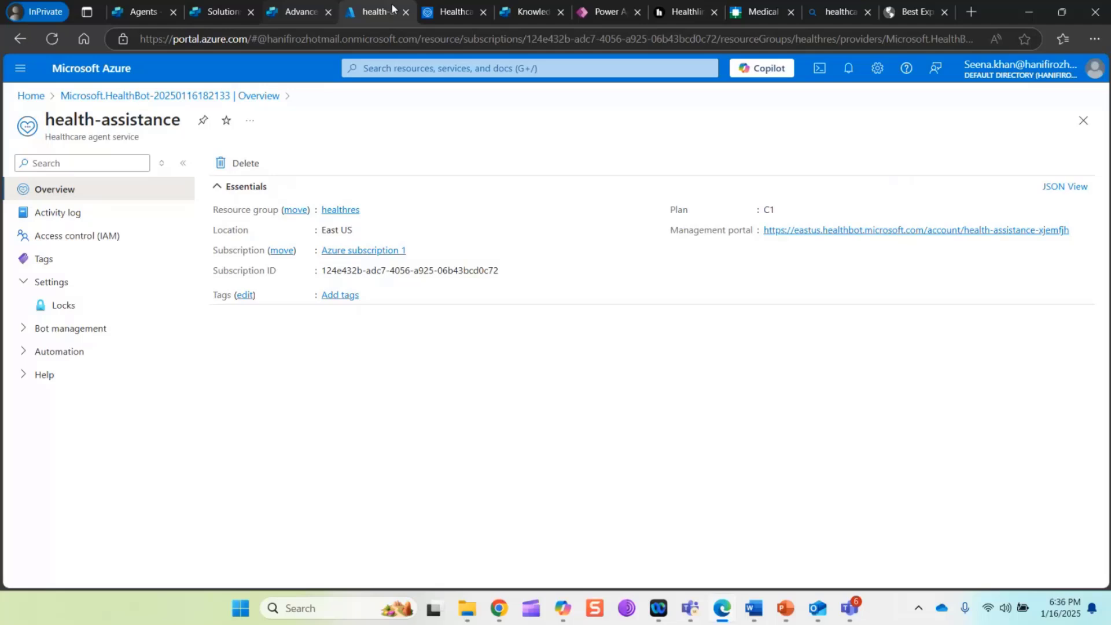
click(528, 12)
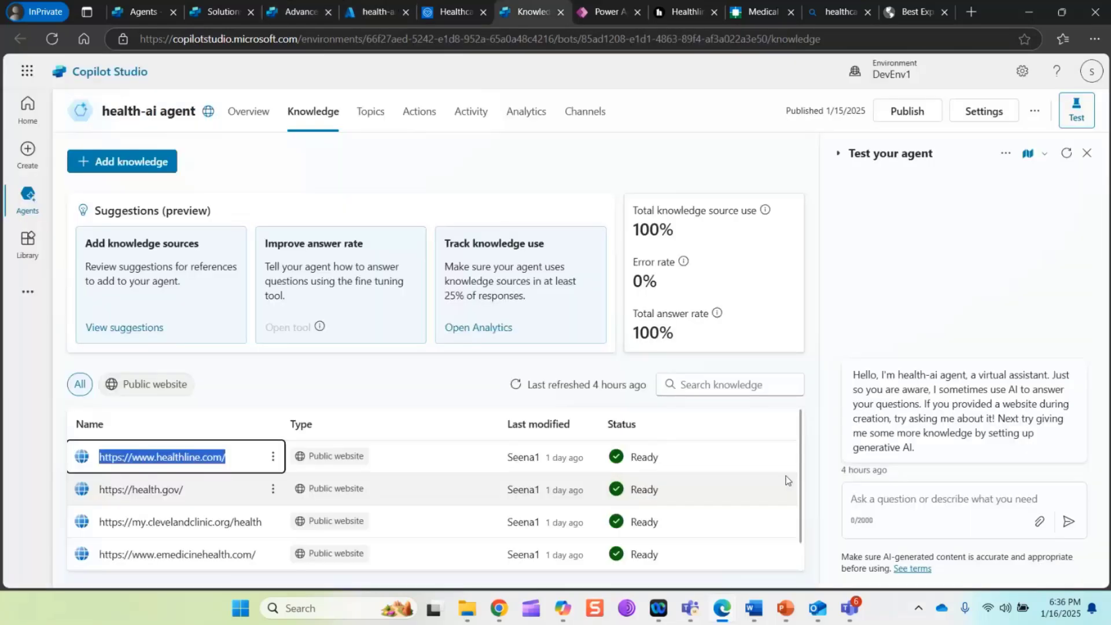
scroll(786, 480, down, 1)
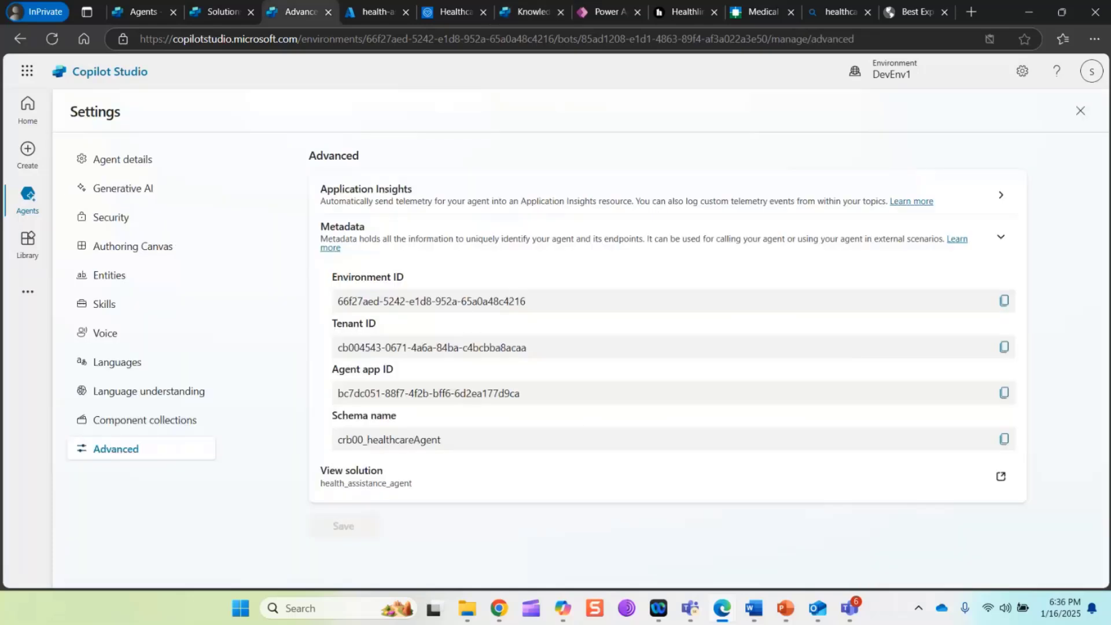
Close the health-assistance agent's settings and review the condition branches of the On Error topic
click(1081, 111)
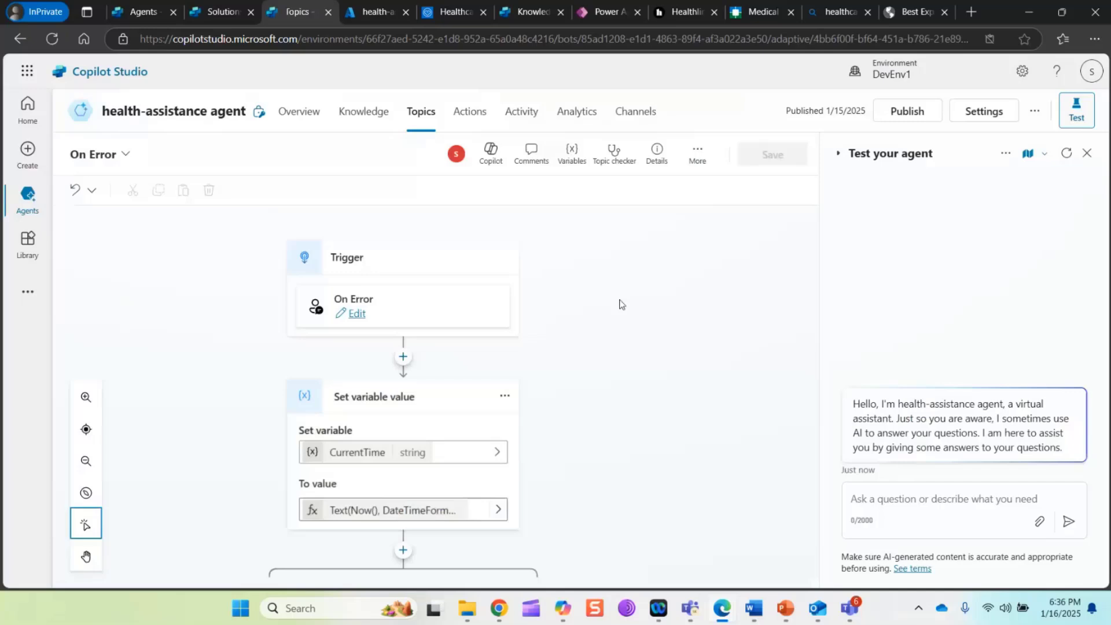
scroll(622, 347, down, 5)
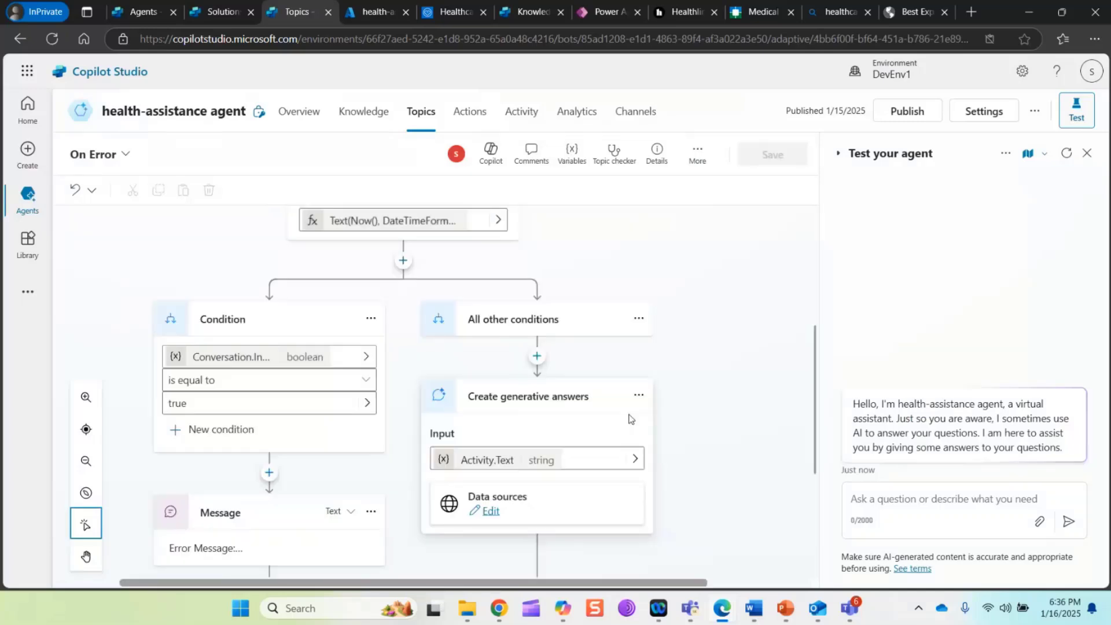
scroll(631, 418, down, 3)
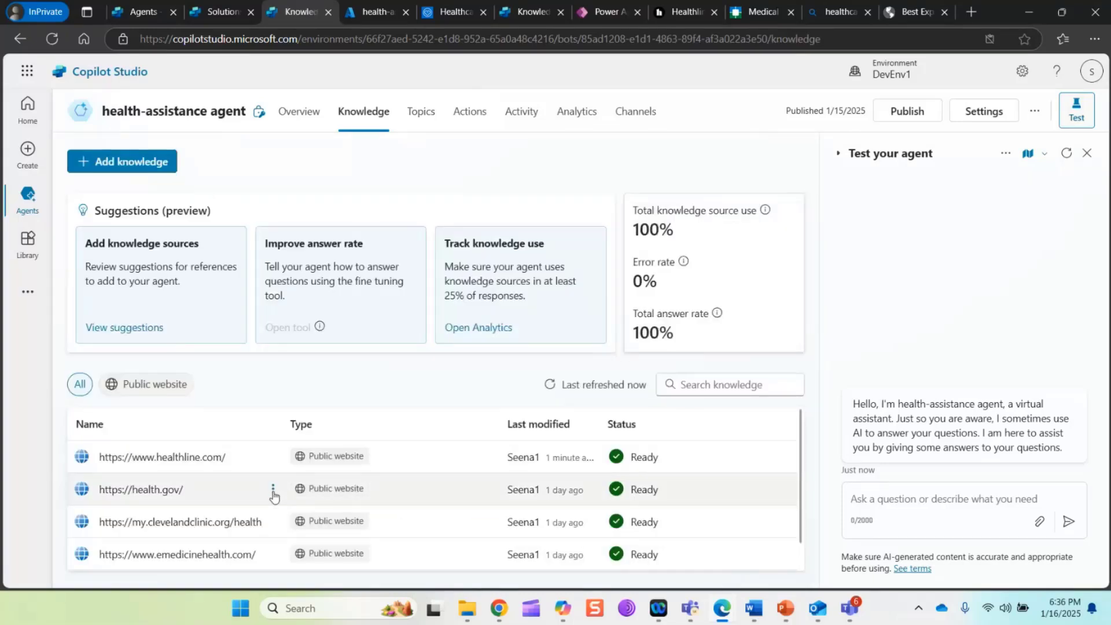
click(274, 491)
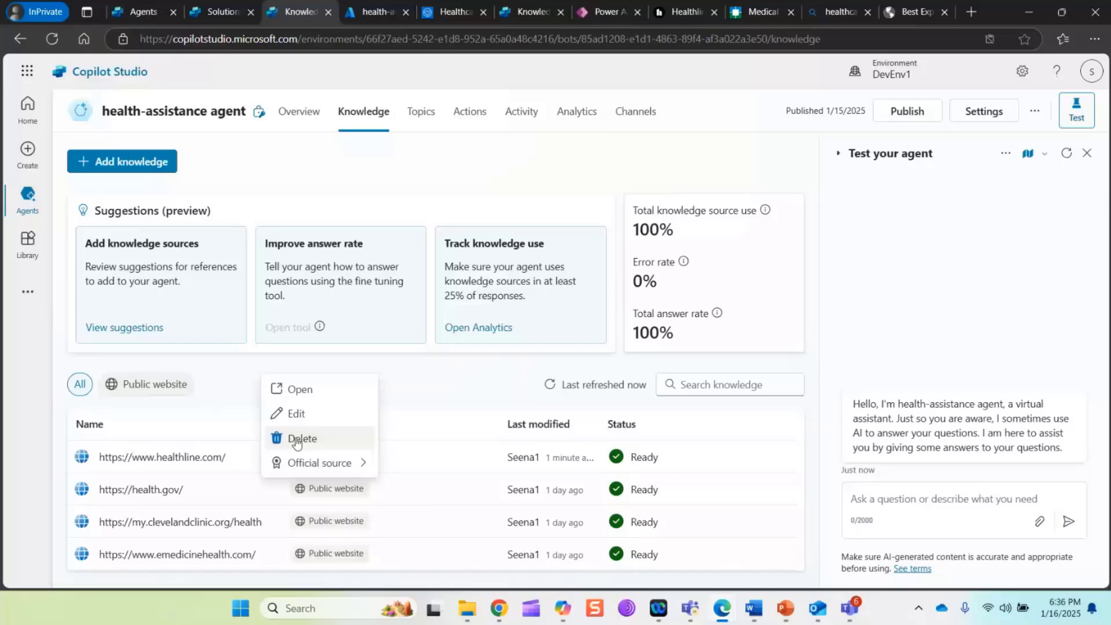
click(297, 441)
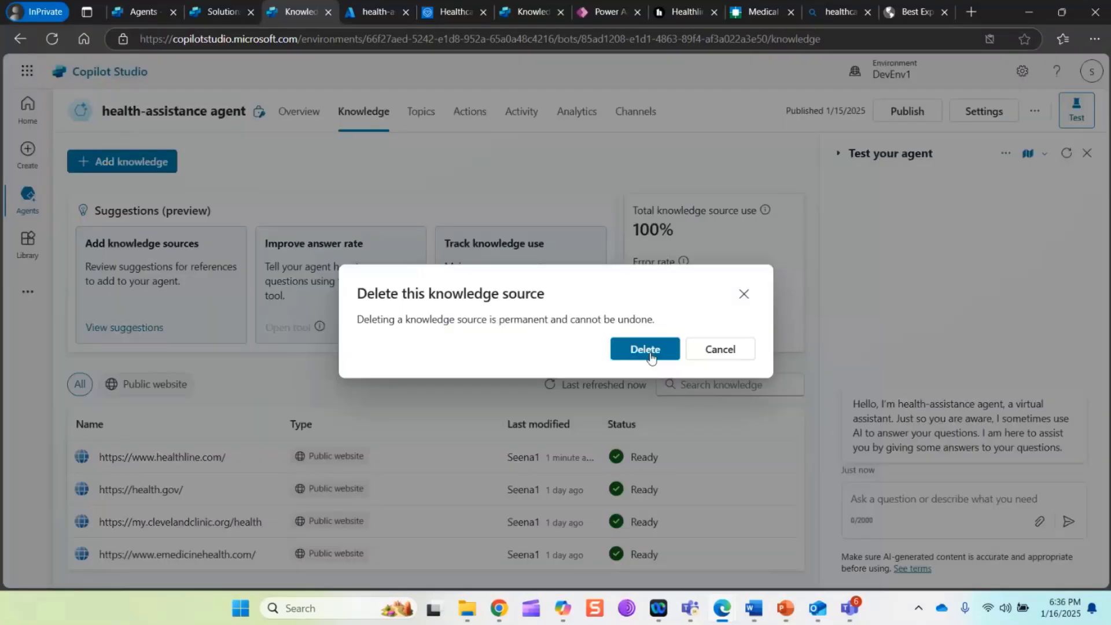
click(706, 354)
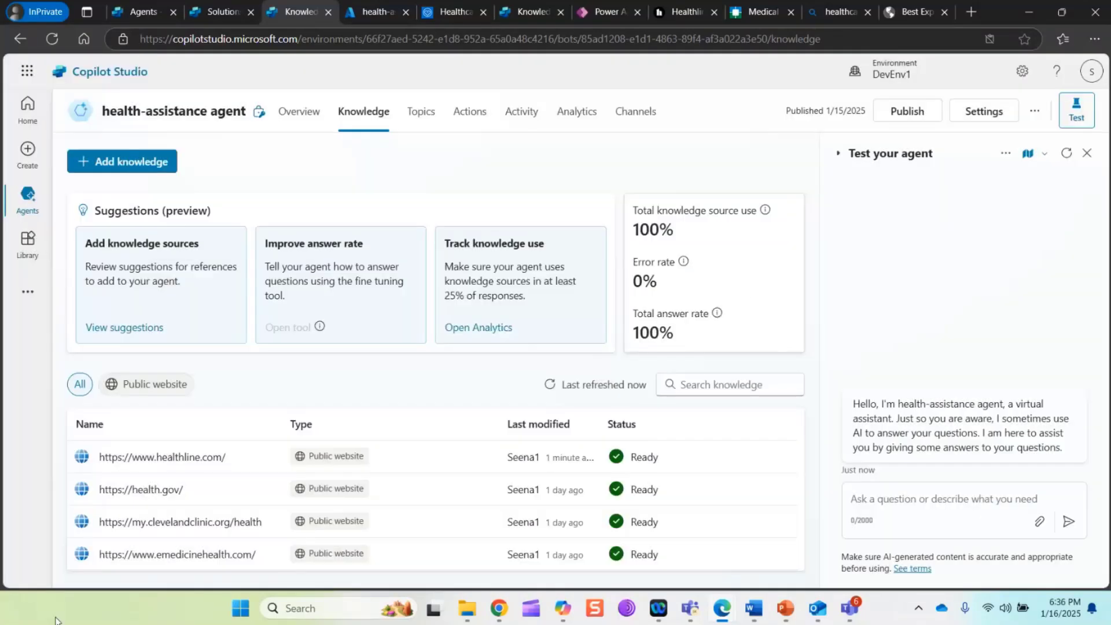
click(272, 523)
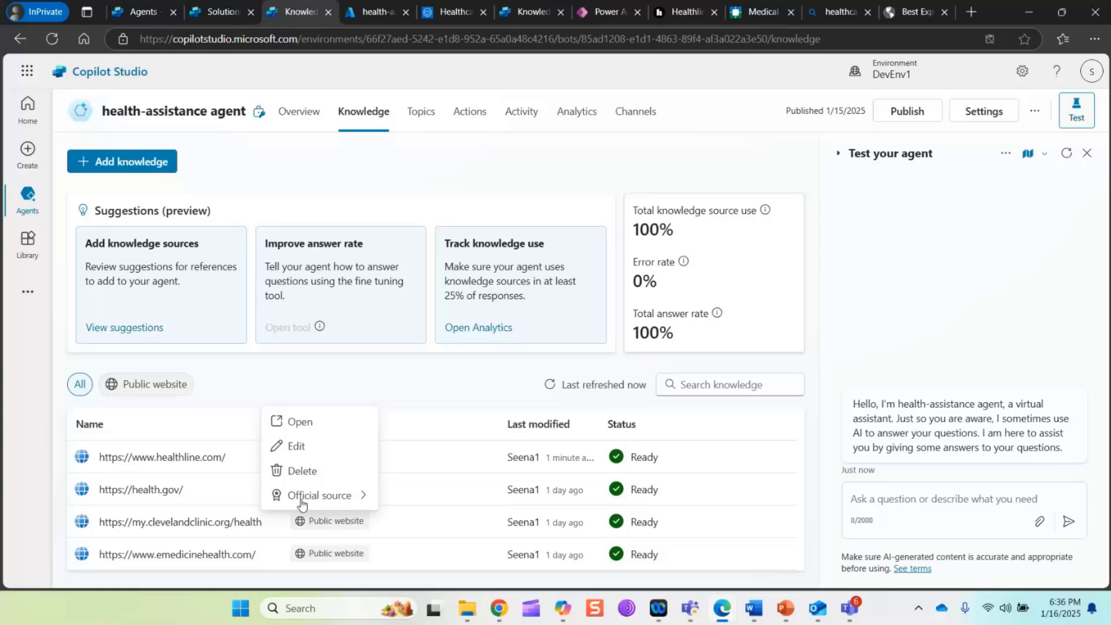
click(301, 470)
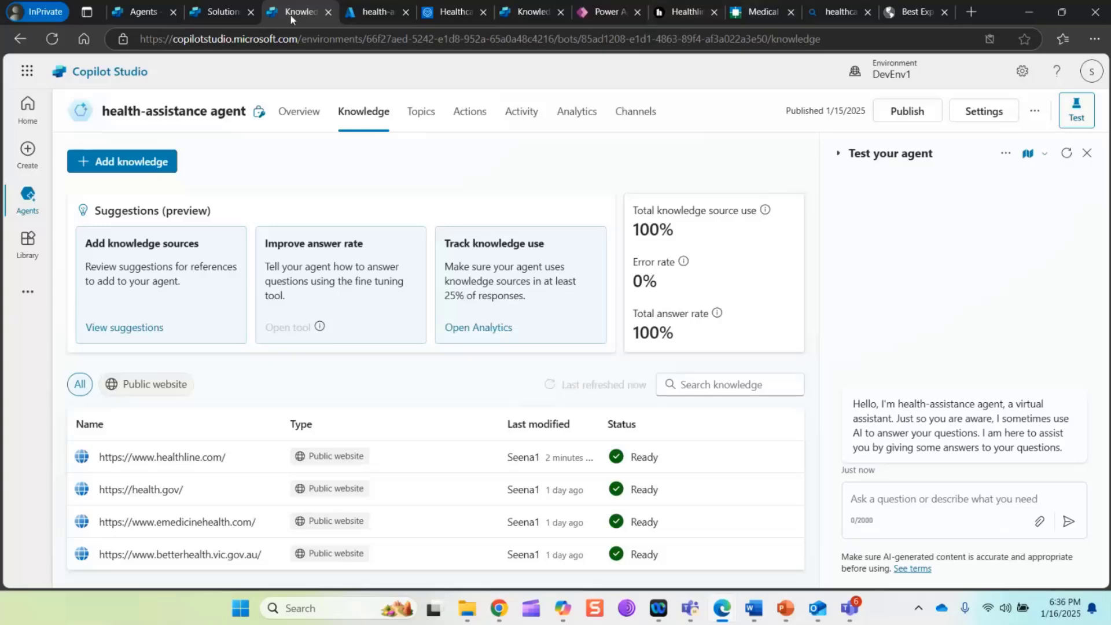
In the On Error topic, add a generative answers node above the Condition branch's error message, with Activity.Text as its input
click(426, 119)
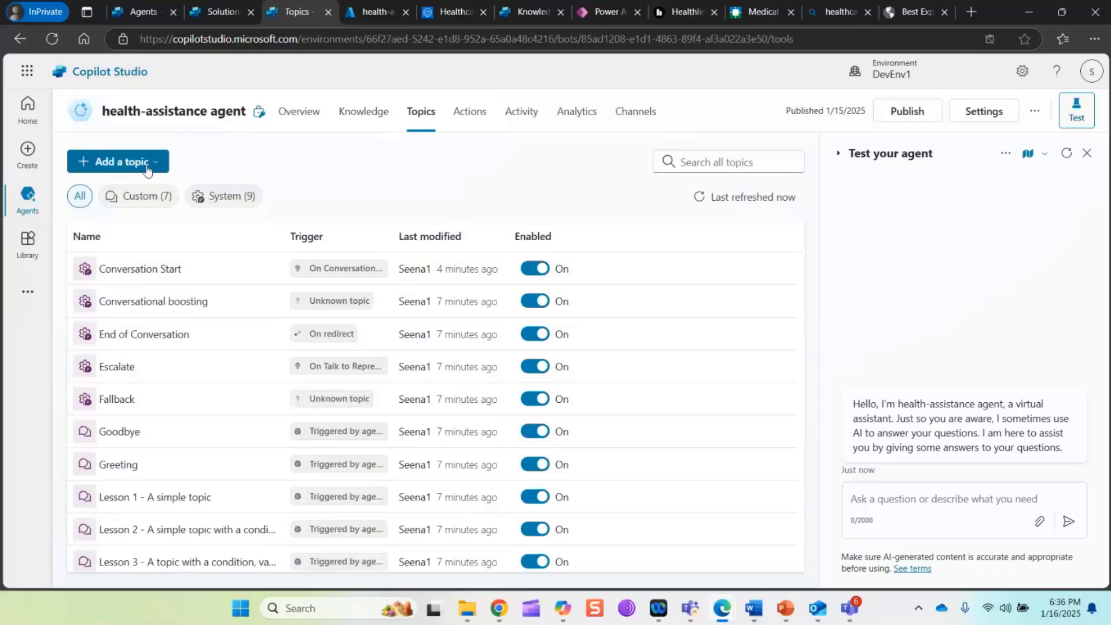
scroll(142, 382, down, 3)
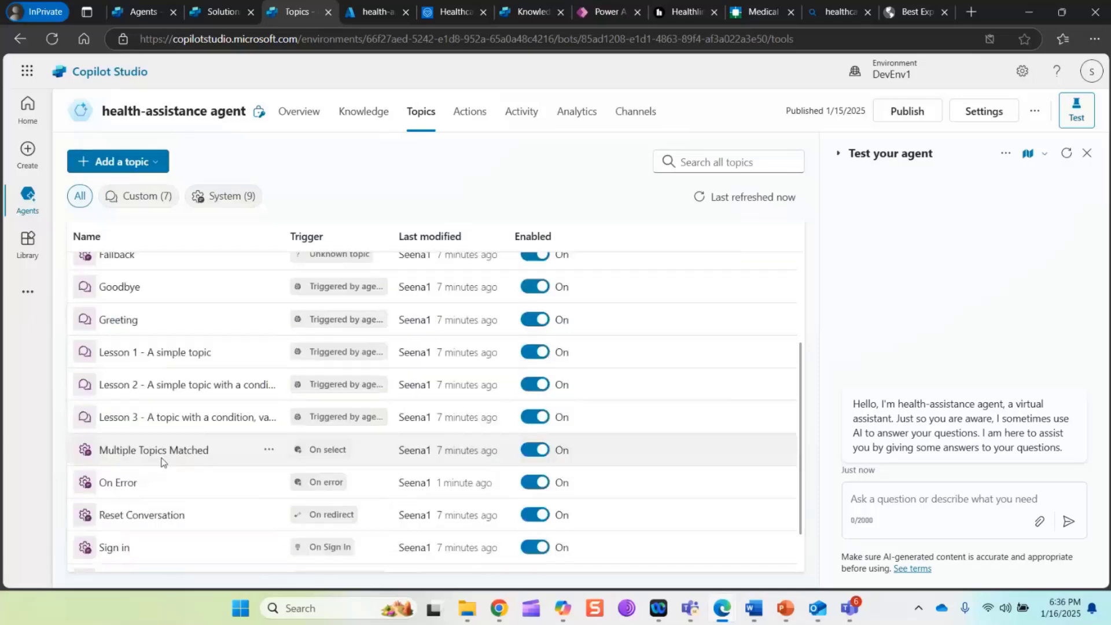
click(118, 484)
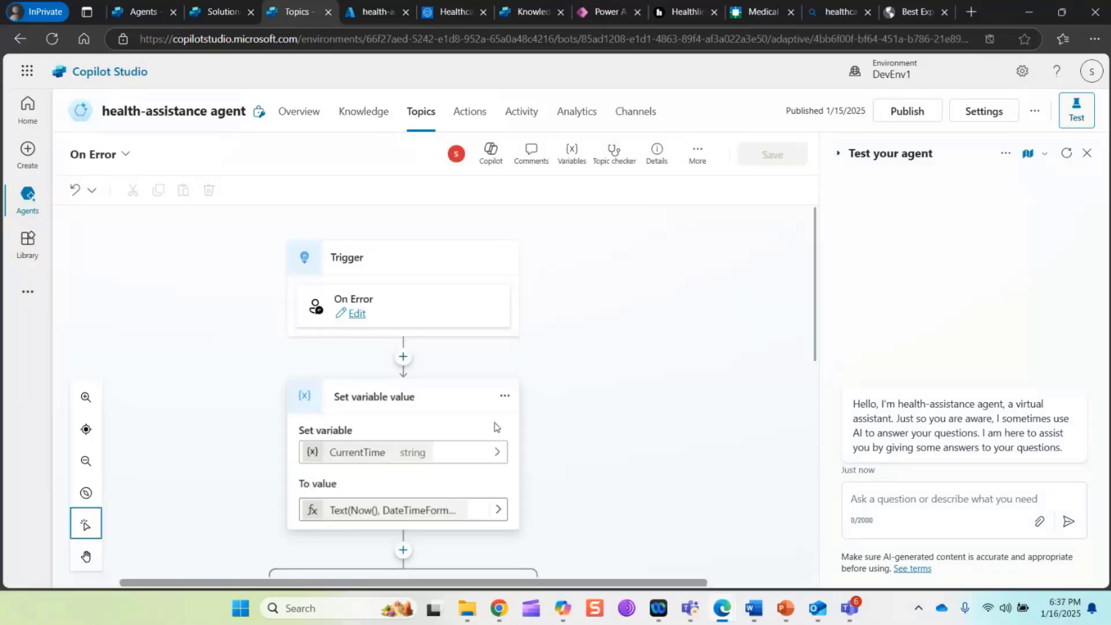
scroll(495, 428, down, 5)
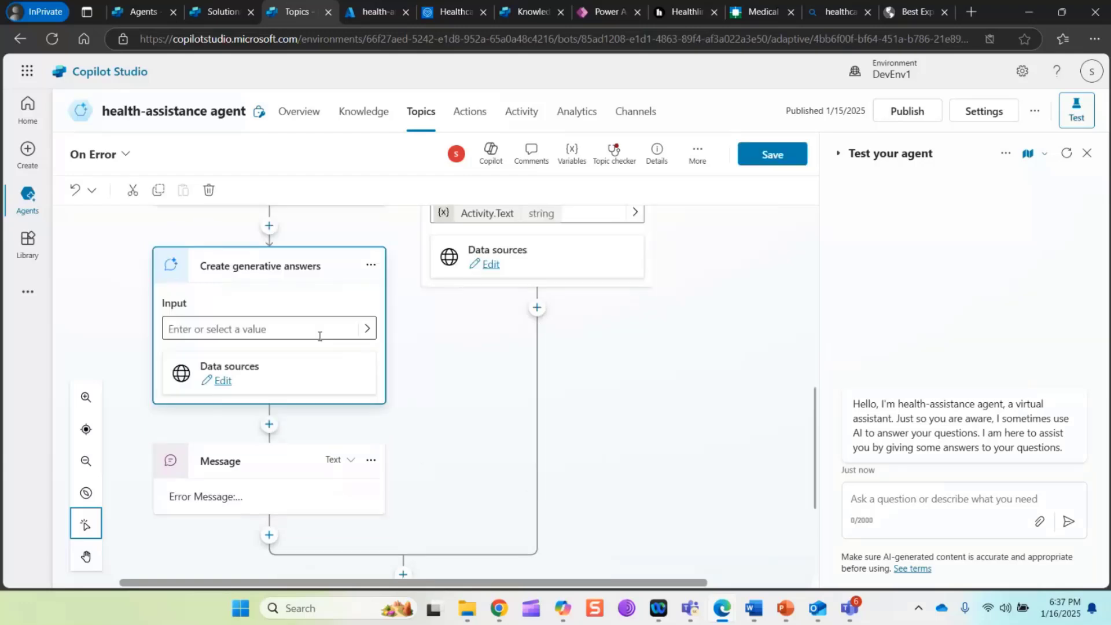
click(367, 328)
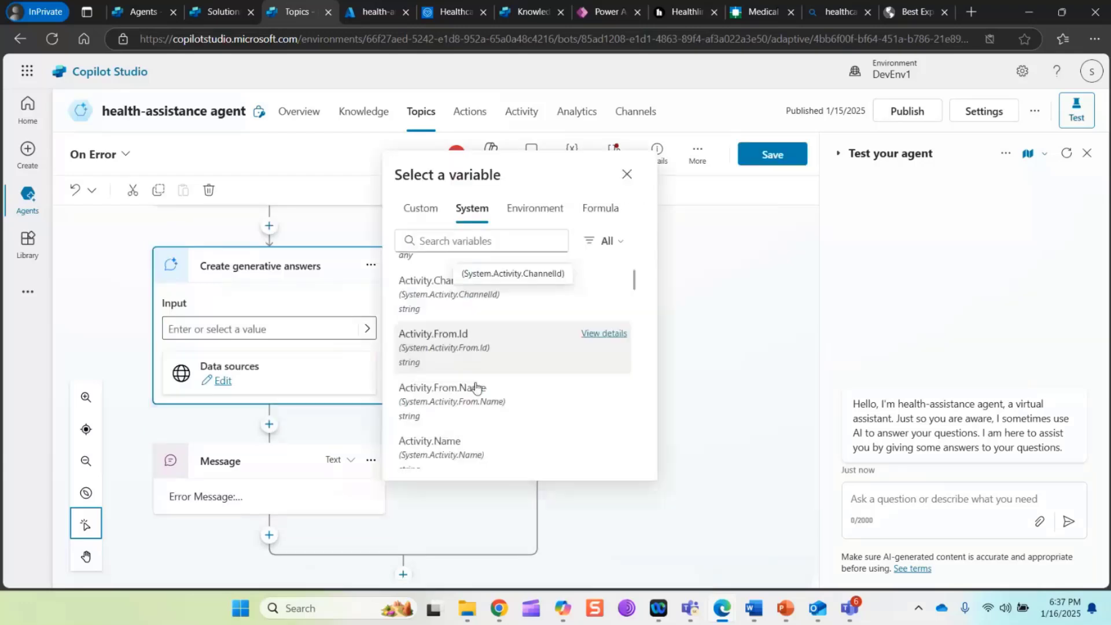
scroll(491, 411, down, 5)
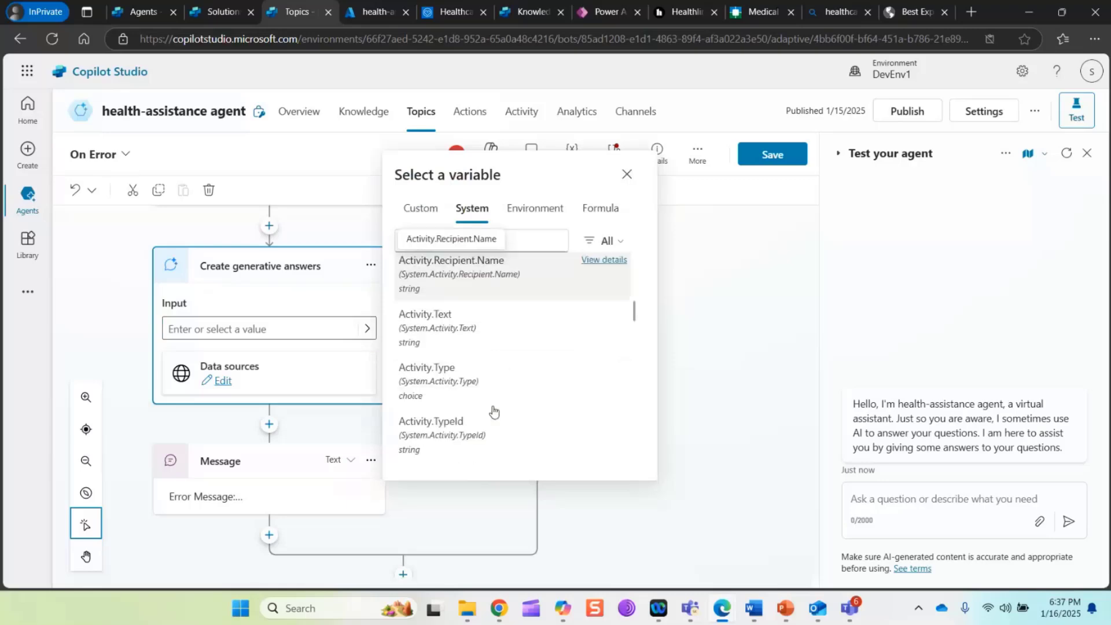
click(440, 324)
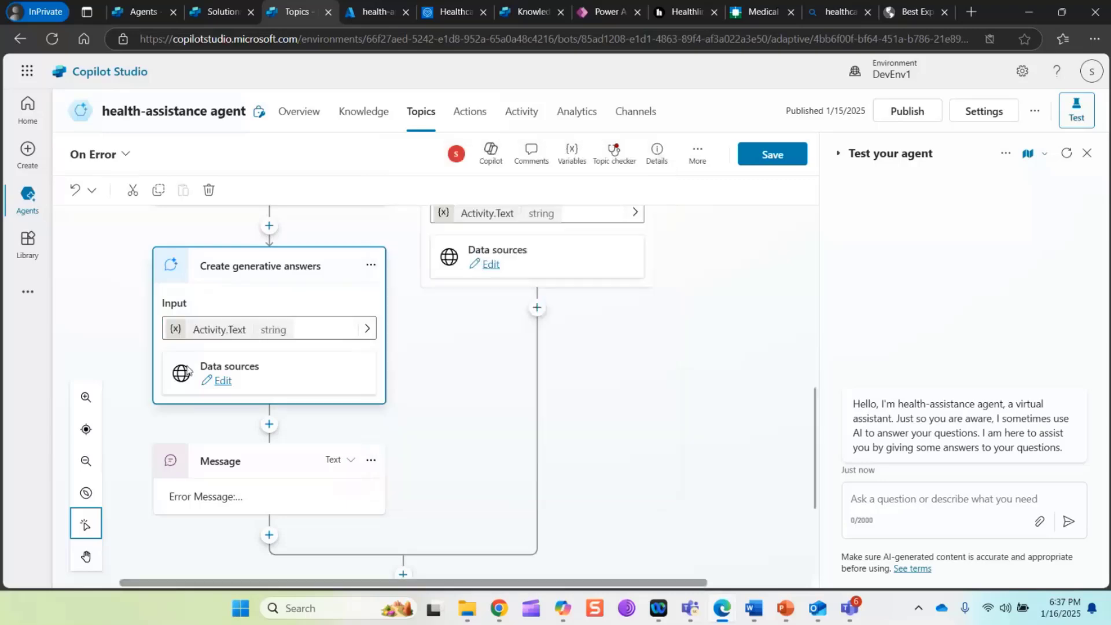
Add the copied web address as a public website knowledge source to the Condition branch's generative answers node
click(223, 381)
click(655, 389)
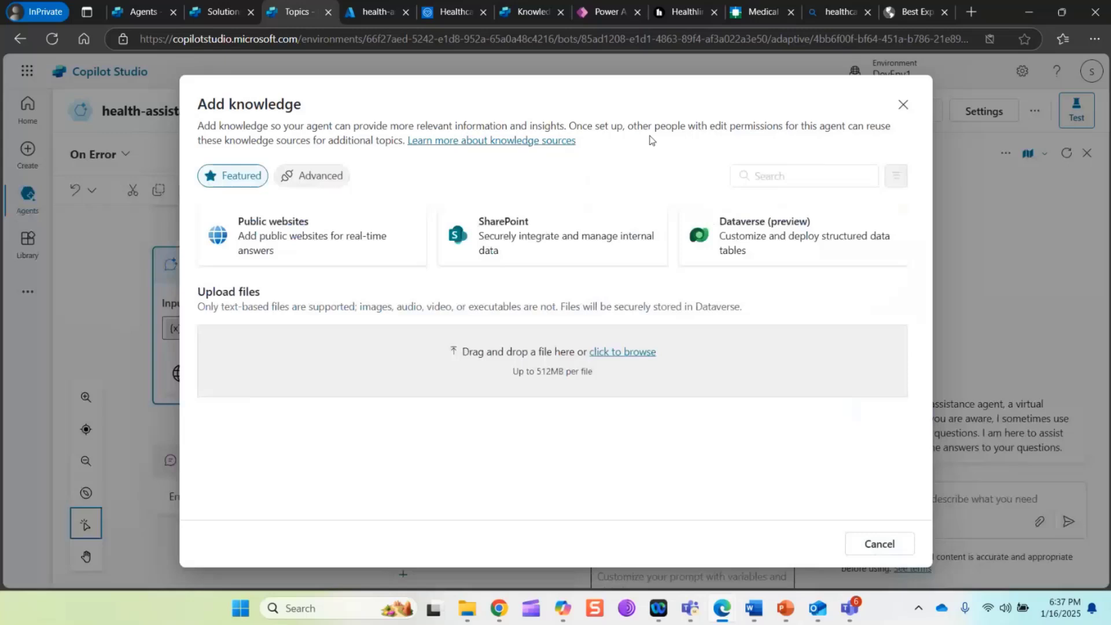
click(313, 236)
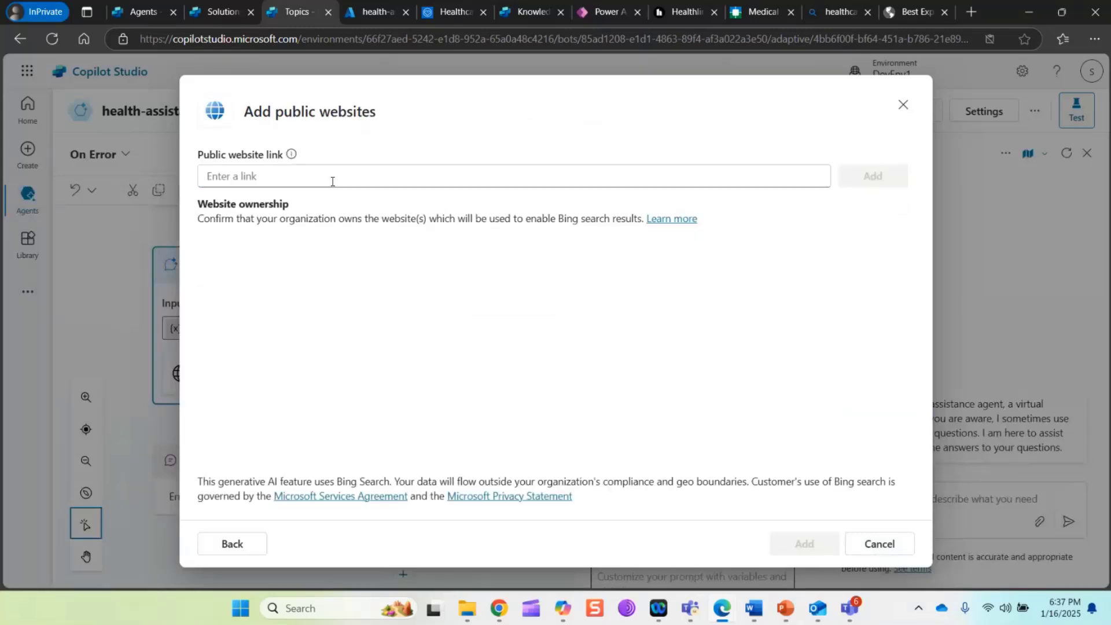
click(332, 181)
text(https://my.clevelandclinic.org/health)
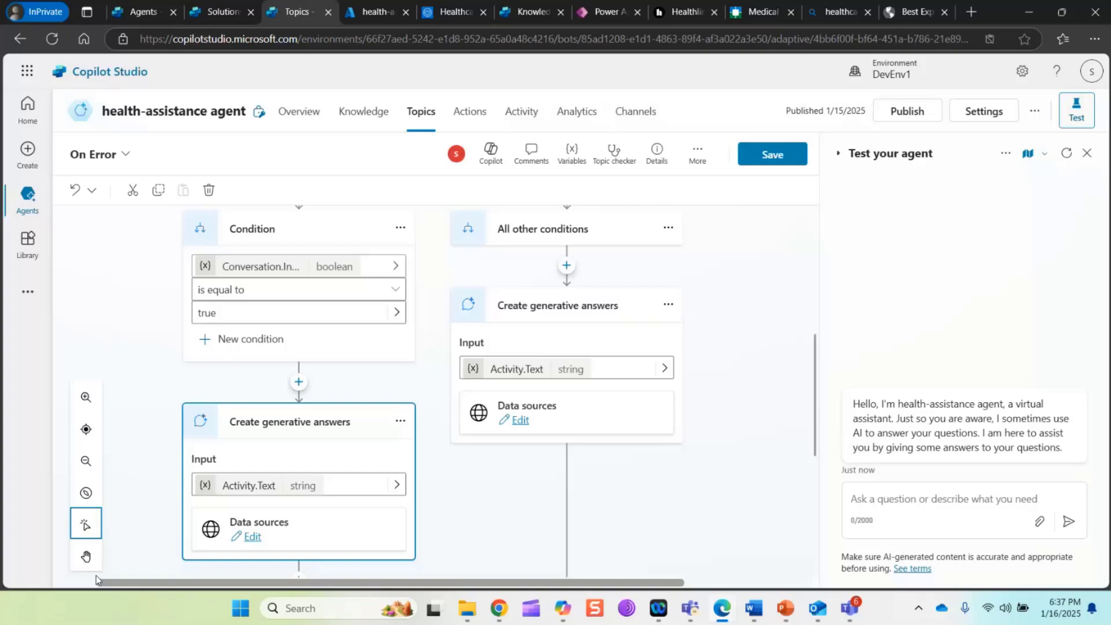
Save the On Error topic and publish the health-assistance agent, closing the publishing notice
scroll(371, 308, down, 5)
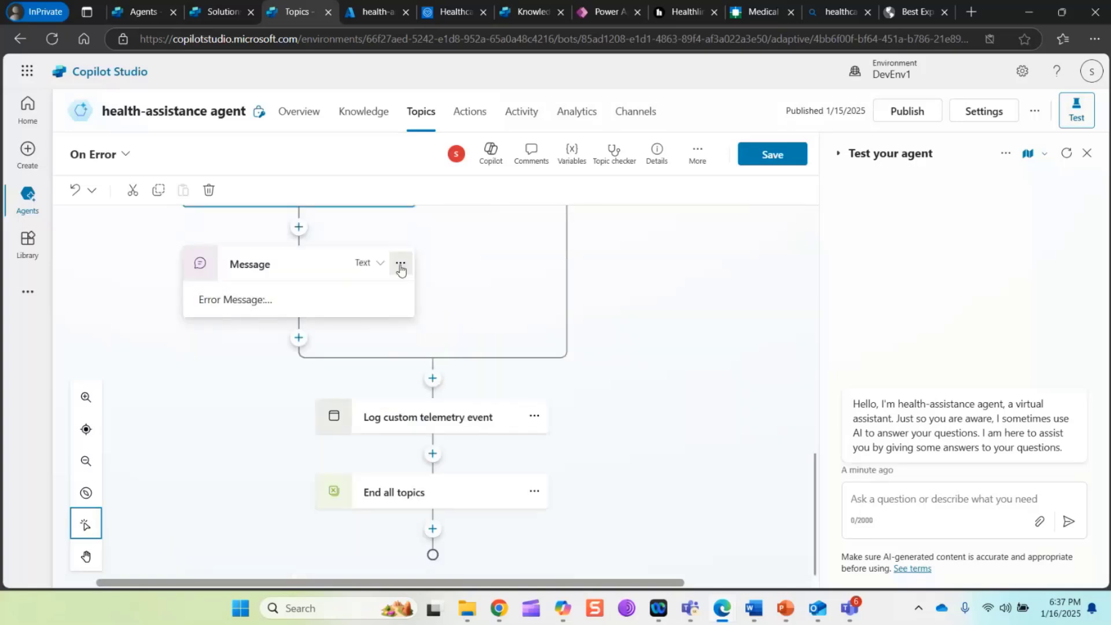
scroll(635, 509, up, 8)
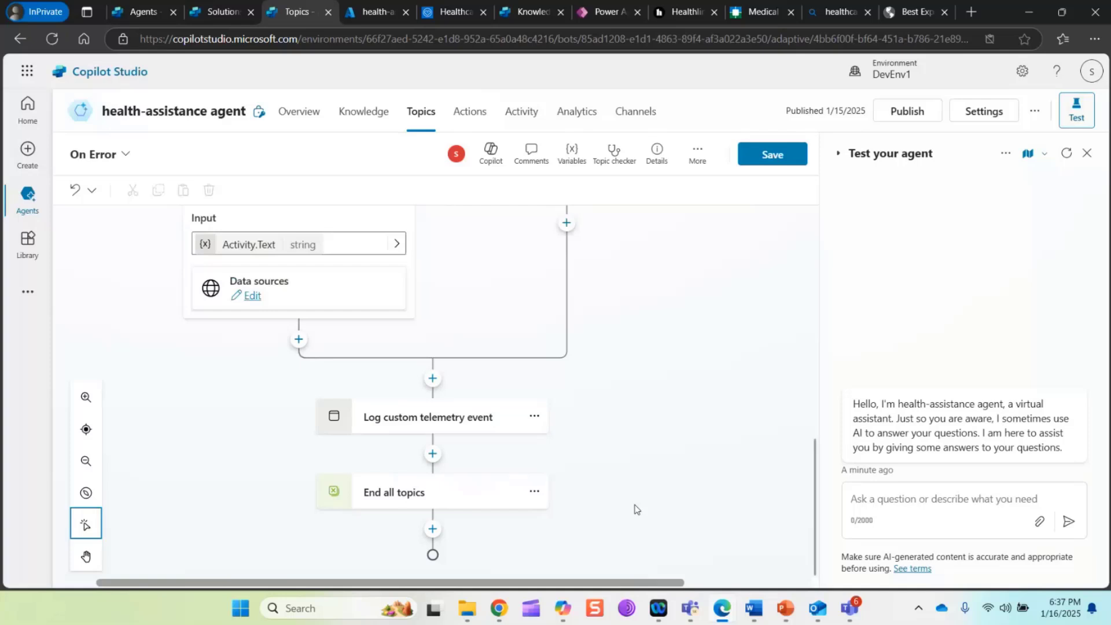
click(782, 155)
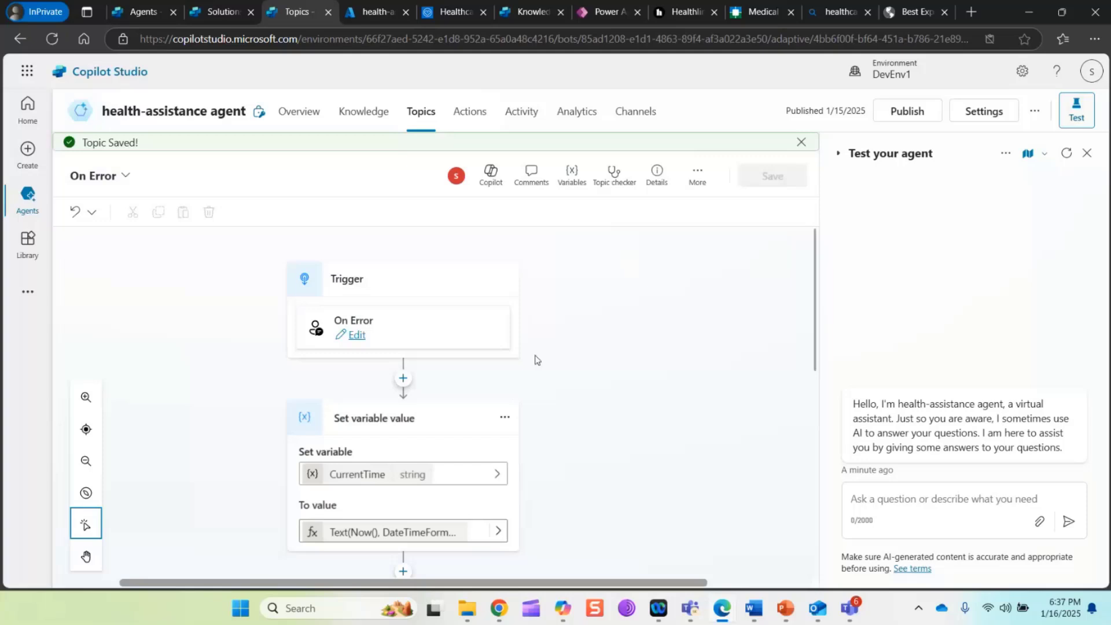
click(907, 111)
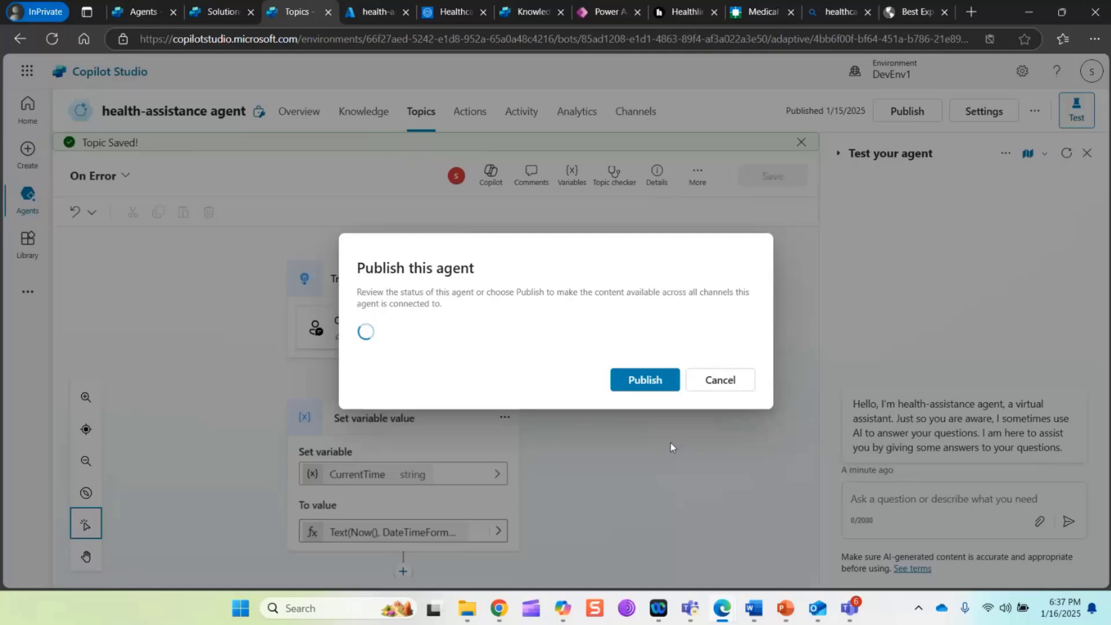
click(649, 381)
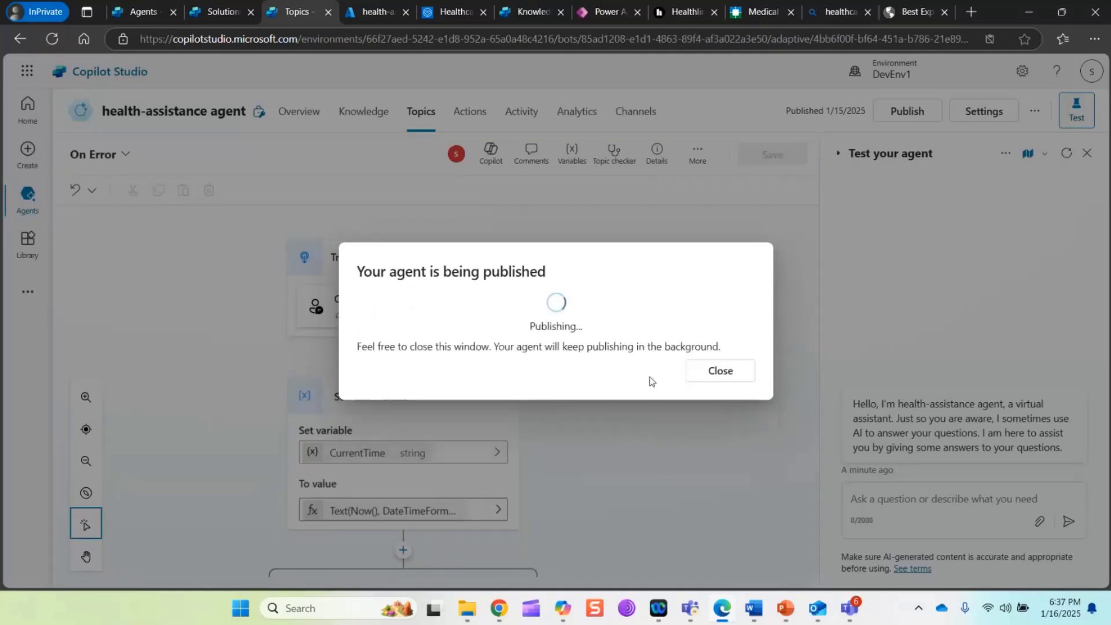
click(746, 378)
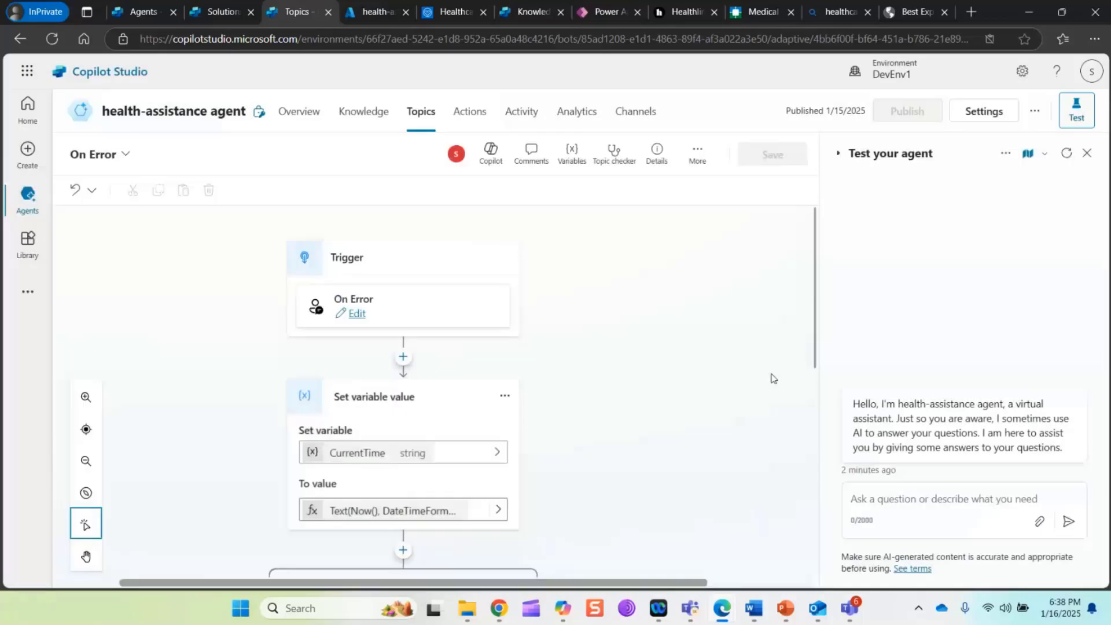
Set the agent's authentication to No authentication in its security settings and save the change
click(651, 118)
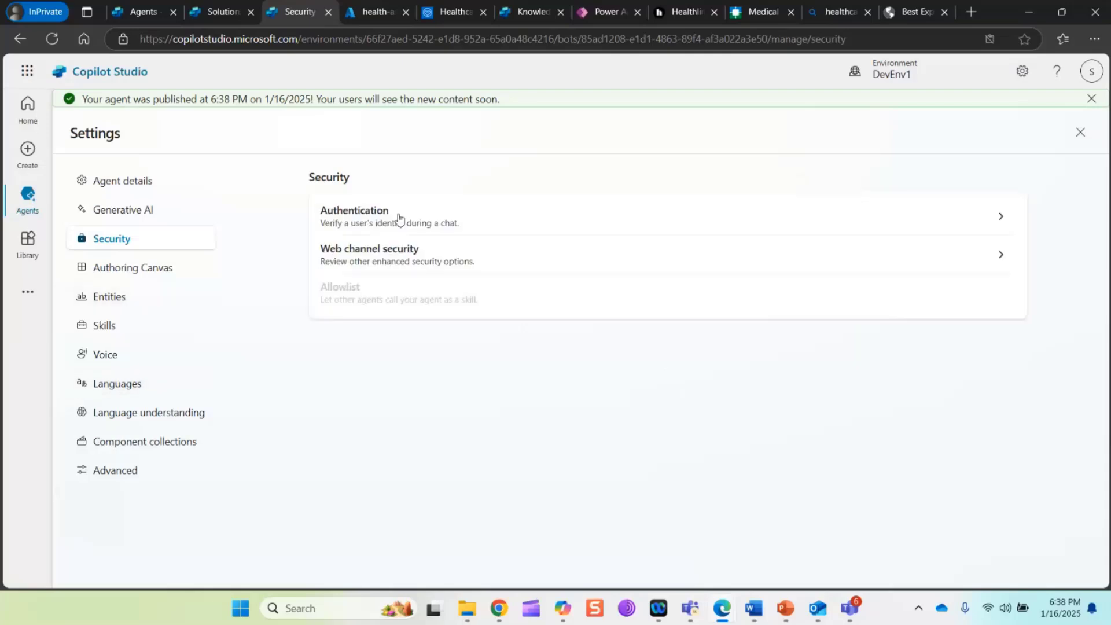
click(398, 219)
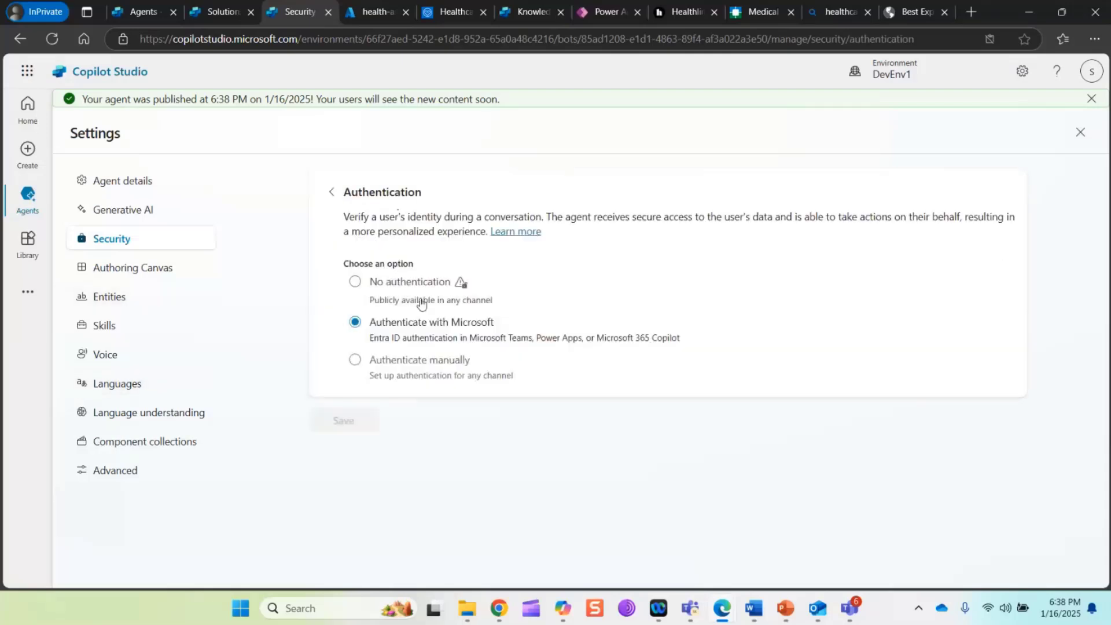
click(387, 287)
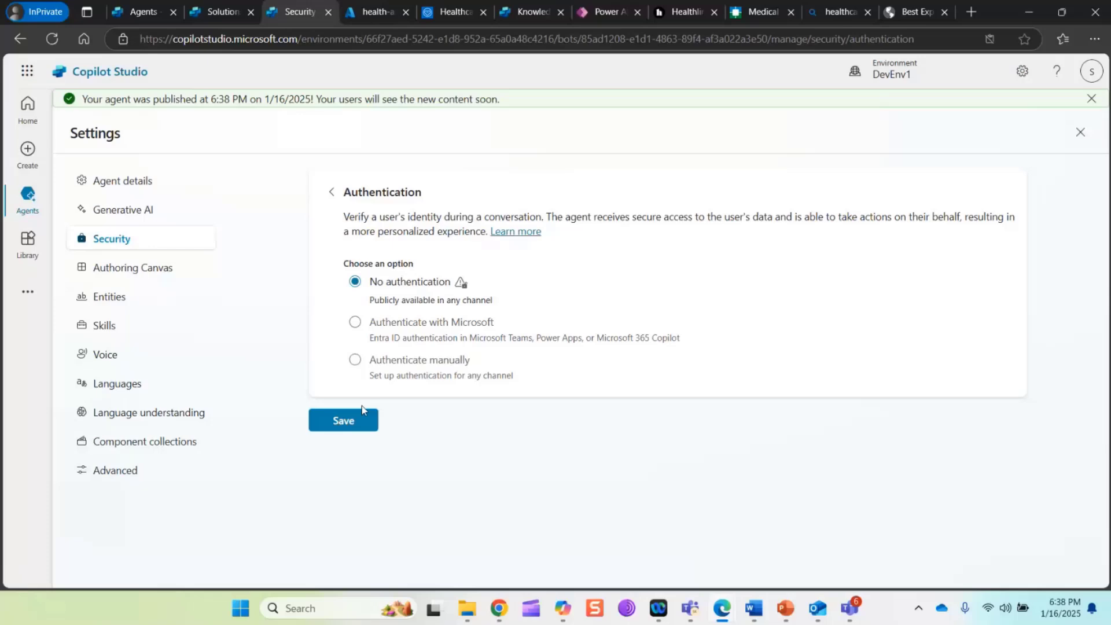
click(362, 412)
click(645, 458)
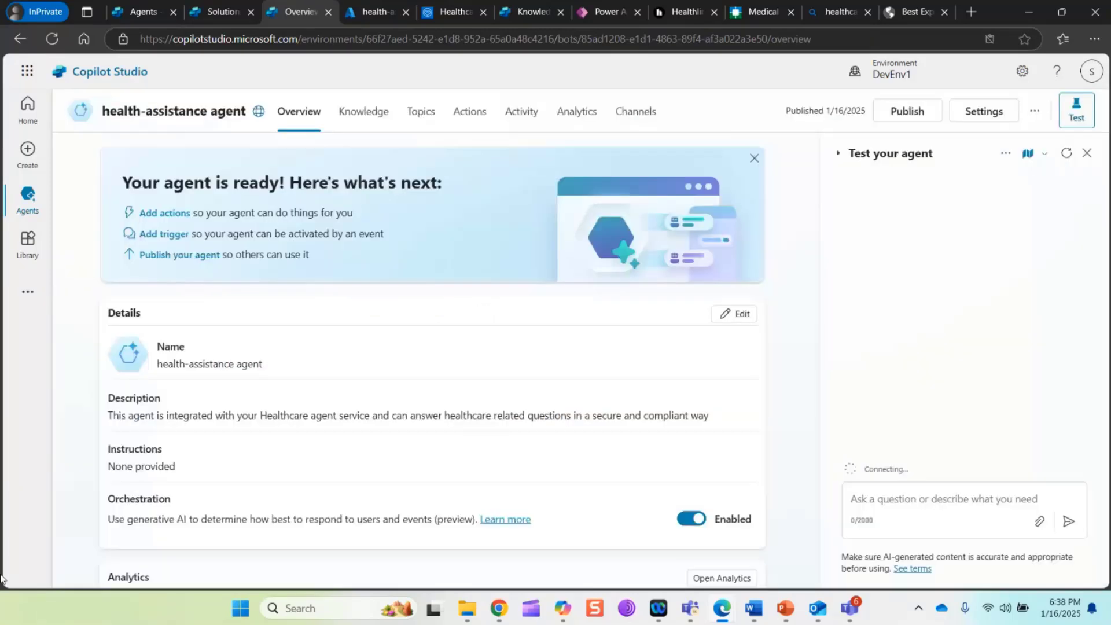
From the agent's channels, set up the demo website and load its share link in the health search browser tab
click(635, 111)
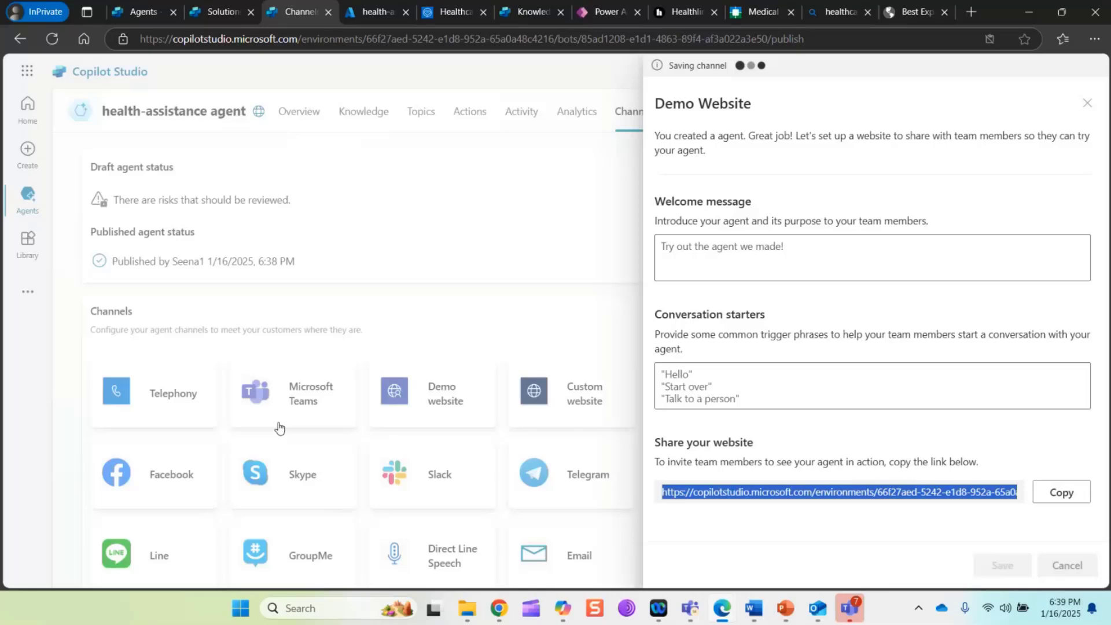
click(835, 12)
click(666, 39)
key(Return)
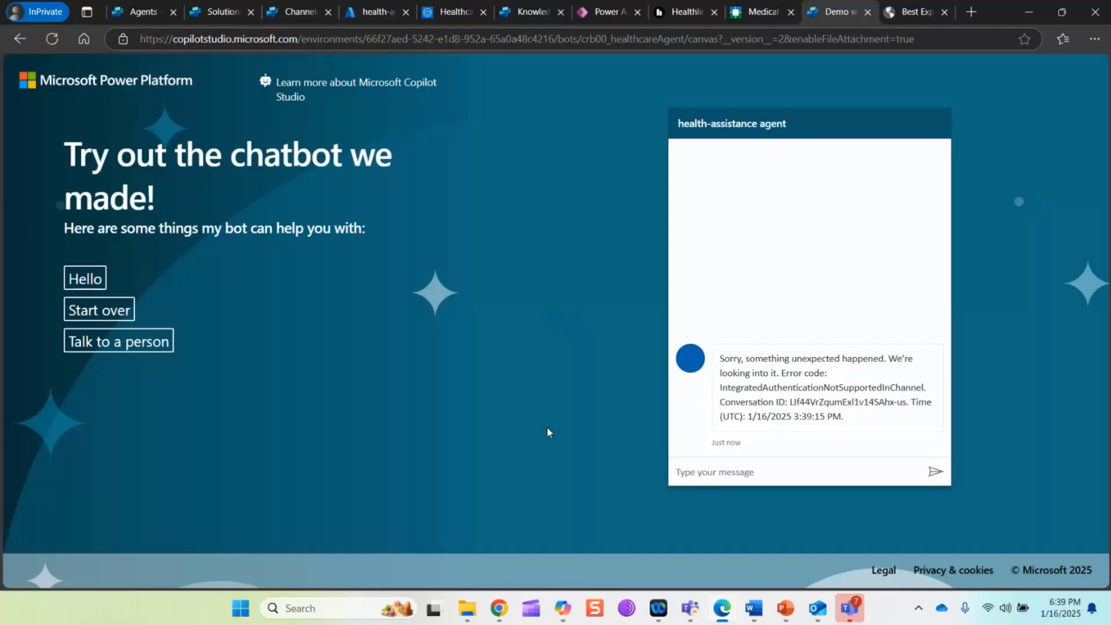
Close the Demo Website settings, publish the agent again, and close the demo website's browser tab
click(282, 12)
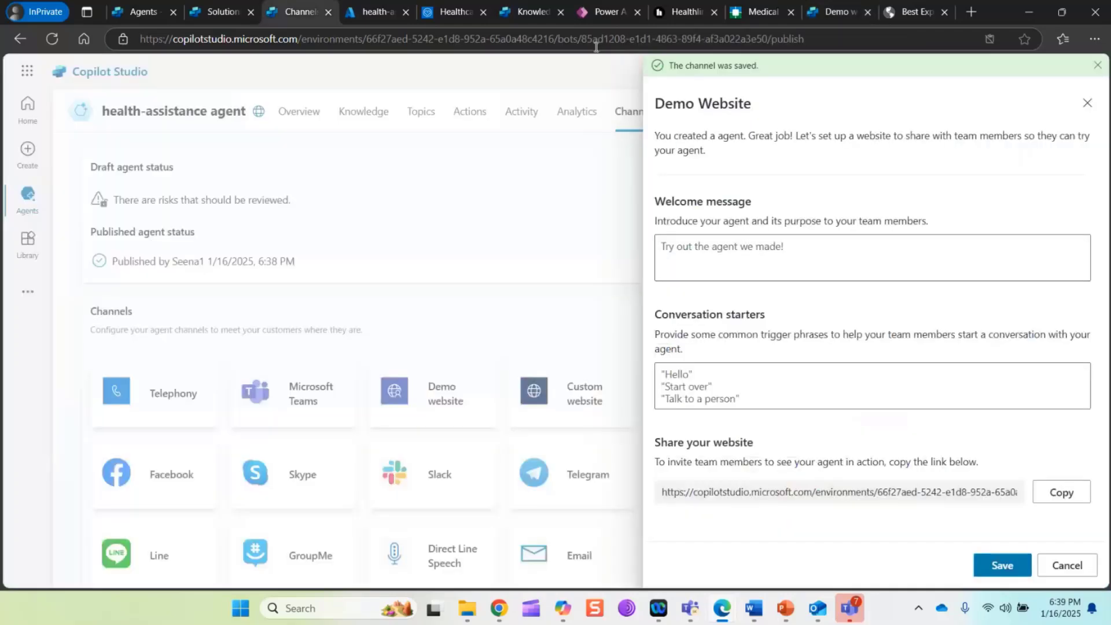
click(1088, 103)
click(908, 111)
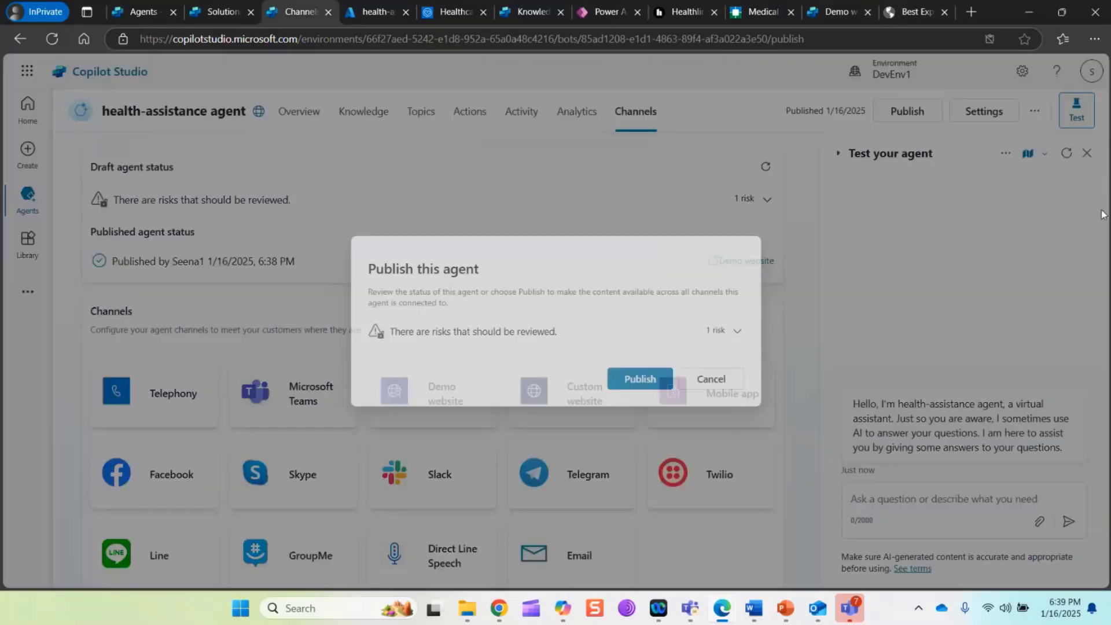
click(640, 379)
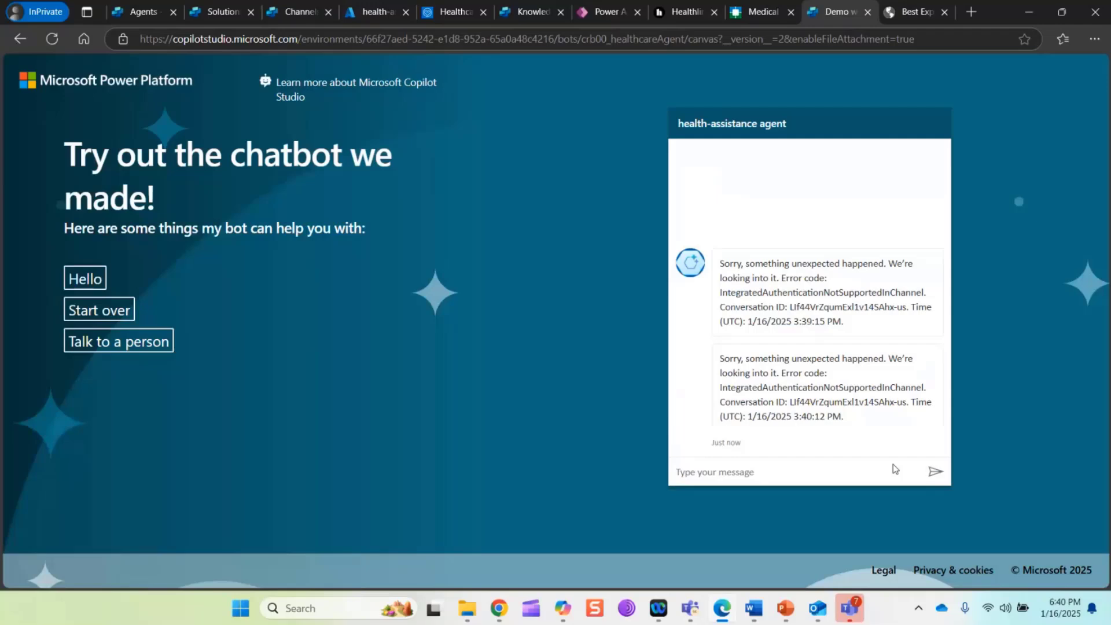
click(868, 12)
click(306, 13)
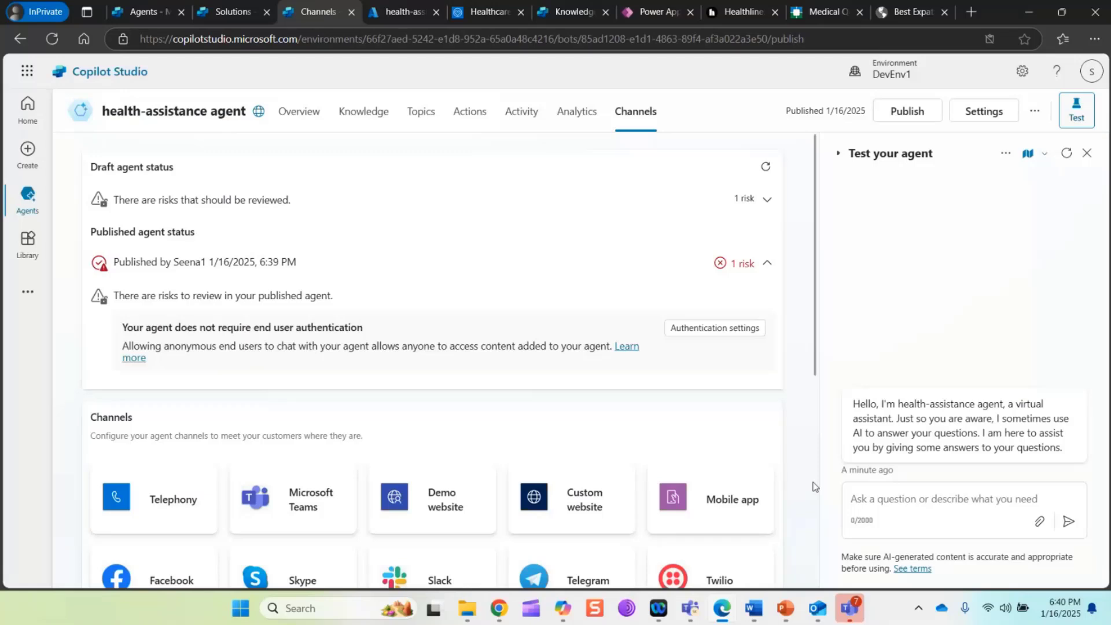
Test the agent by asking it "Symptoms of high cholestrol"
click(927, 528)
text(Symptom)
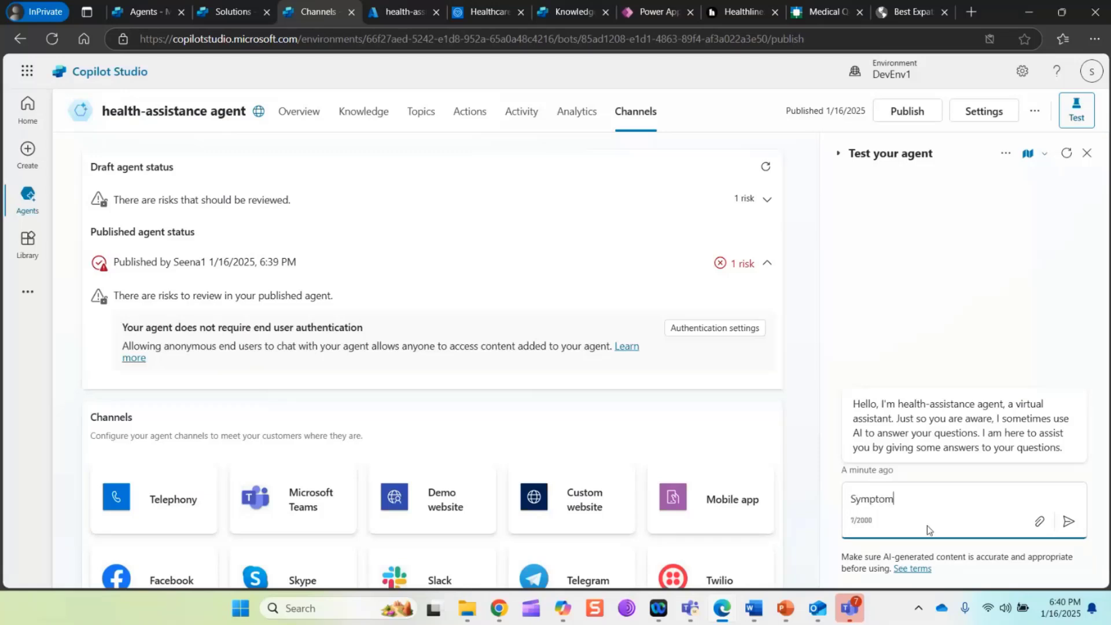
text(s of high cholestrol)
key(Return)
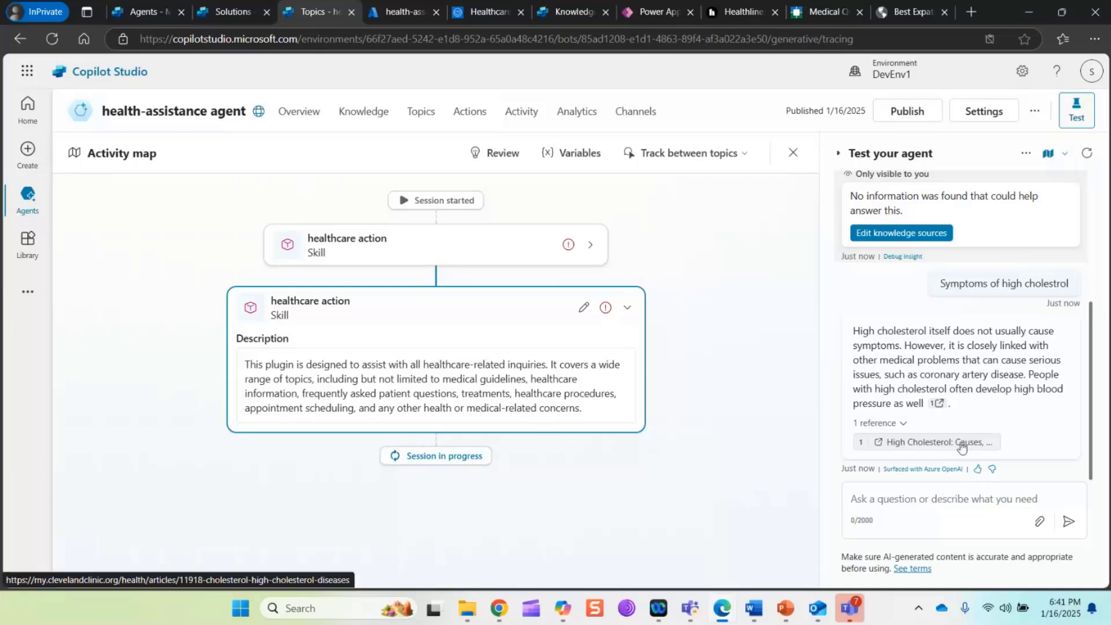
click(910, 498)
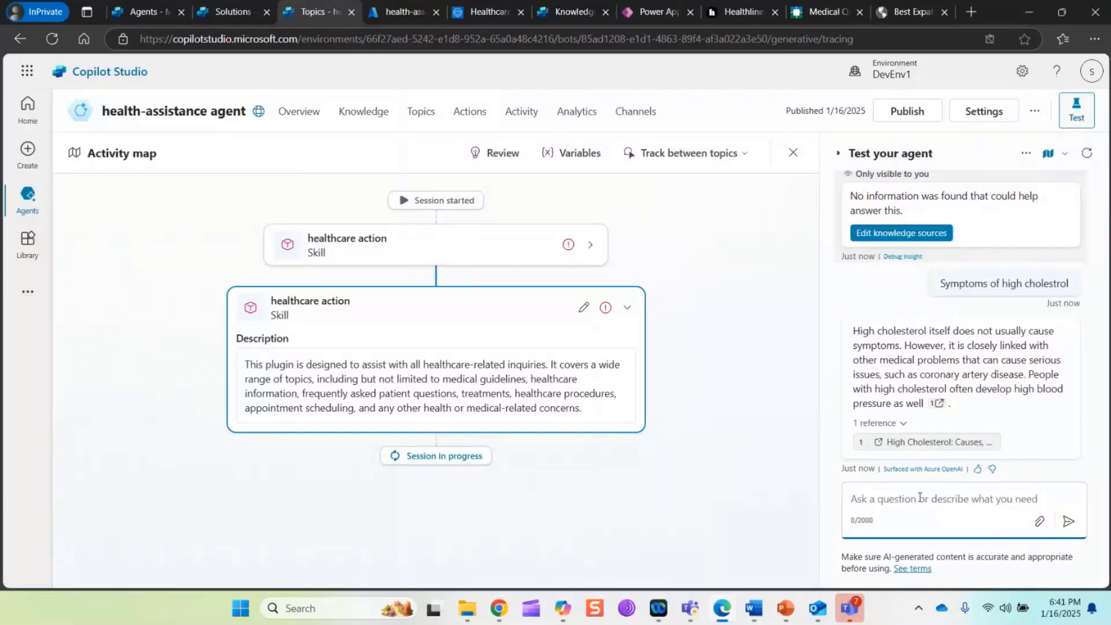
mouse_move(849, 608)
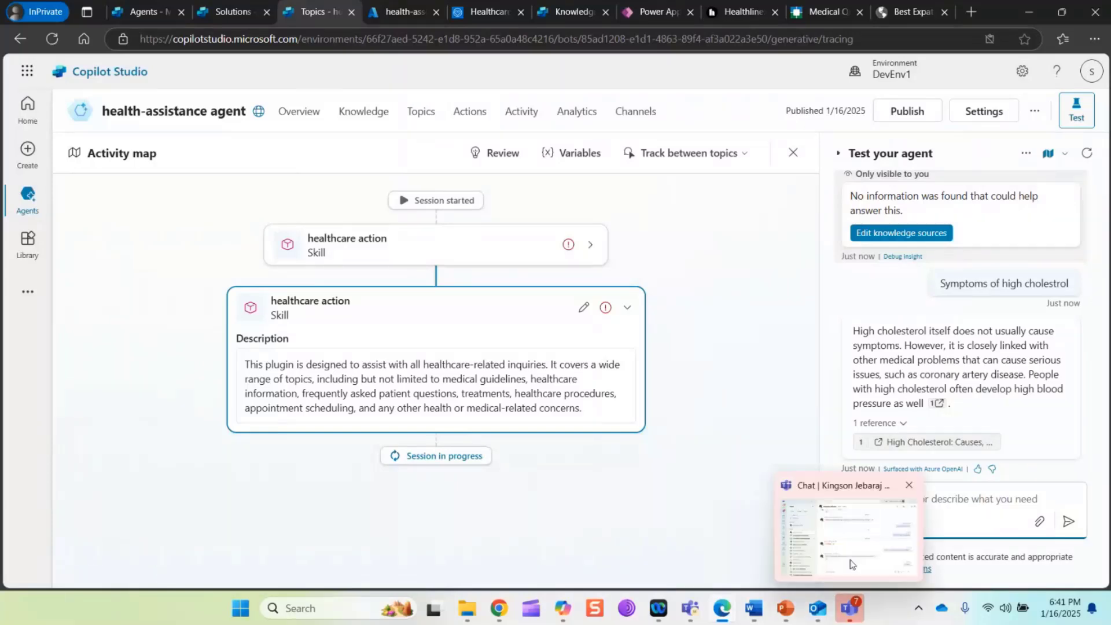
click(705, 474)
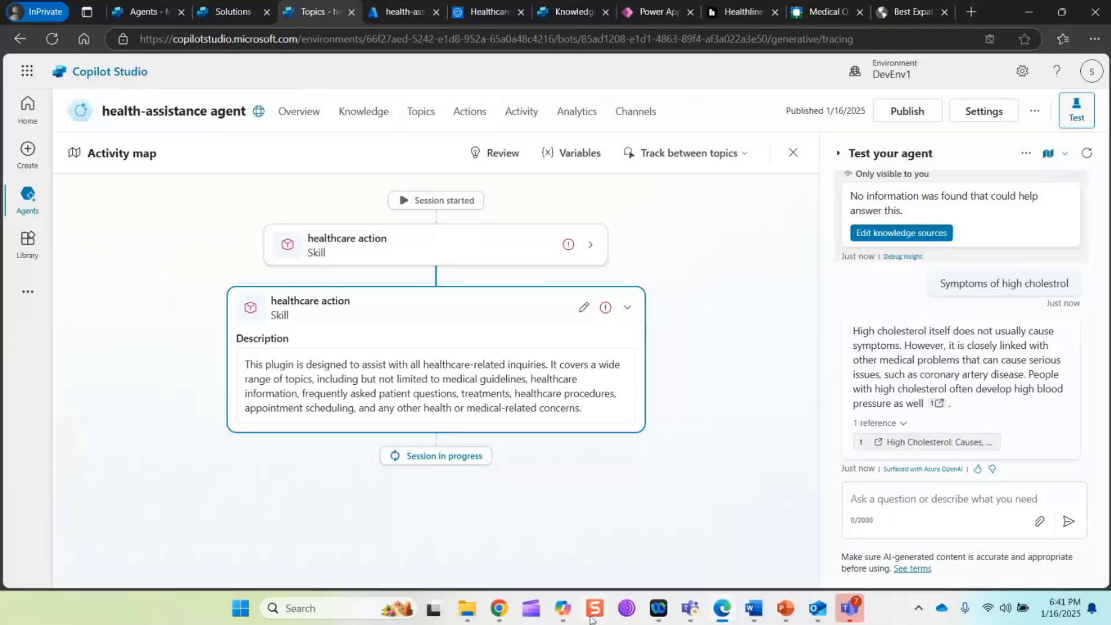
mouse_move(722, 608)
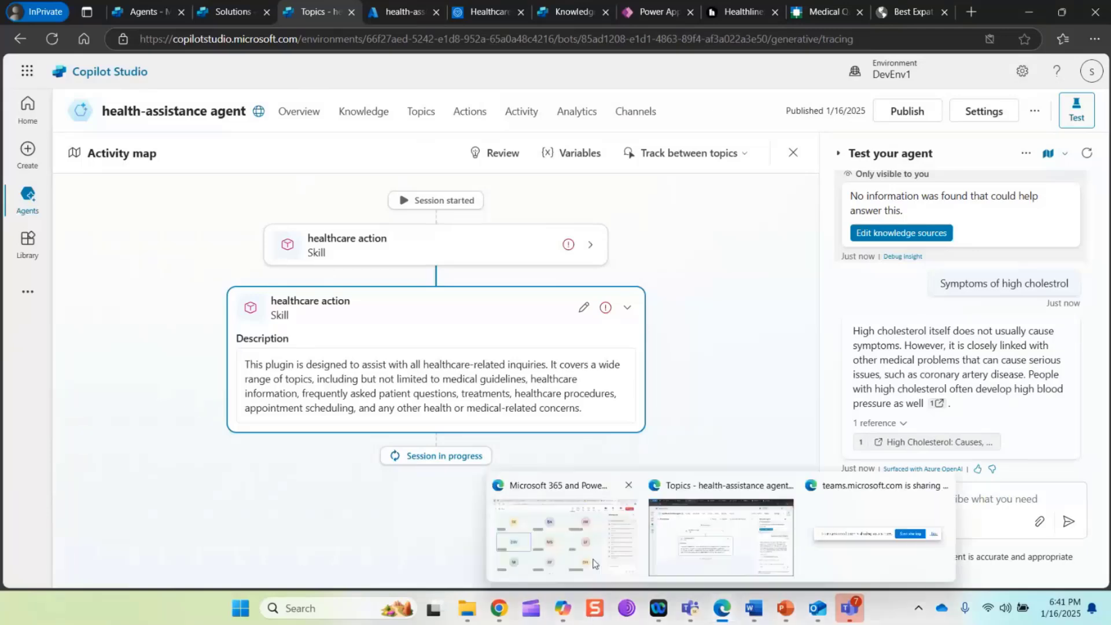
mouse_move(591, 562)
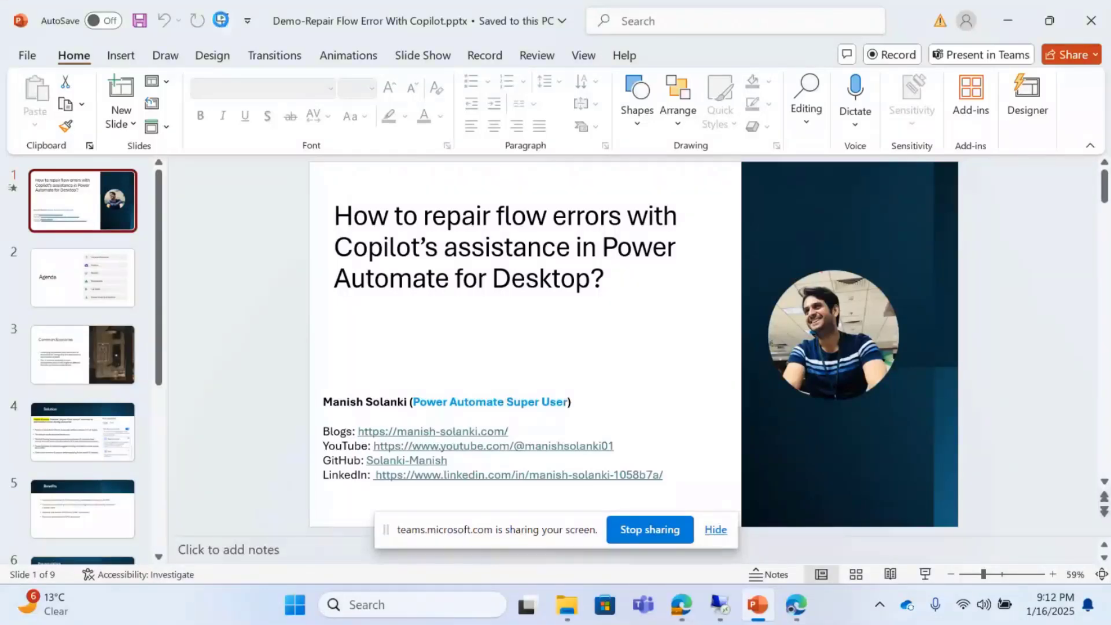
Start the slide show of Demo-Repair Flow Error With Copilot.pptx in PowerPoint and hide the screen-sharing bar
click(220, 20)
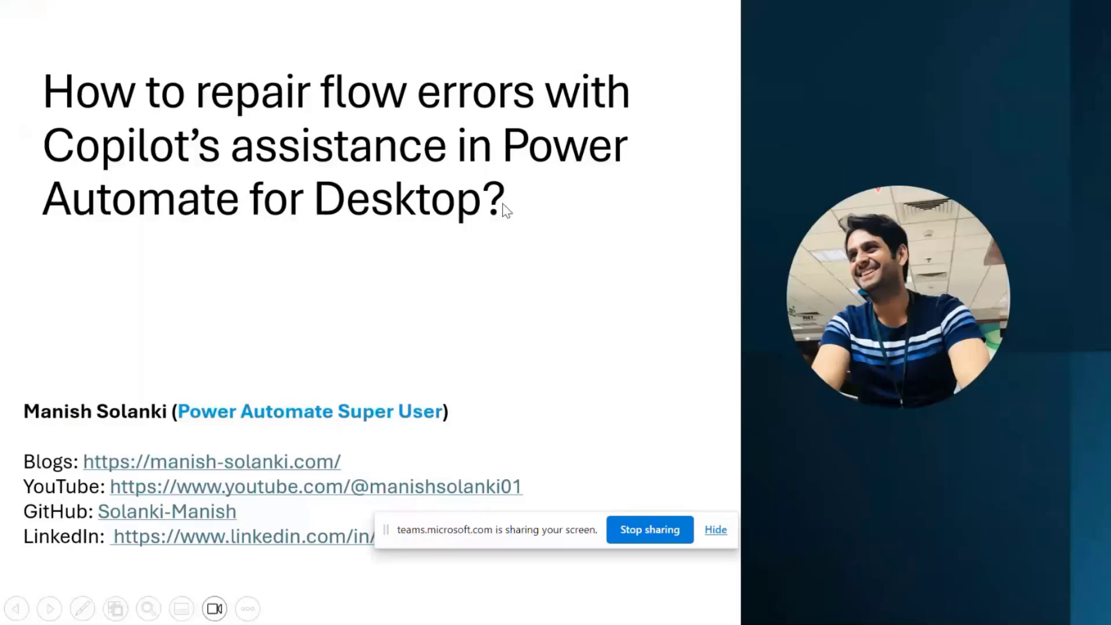
click(717, 530)
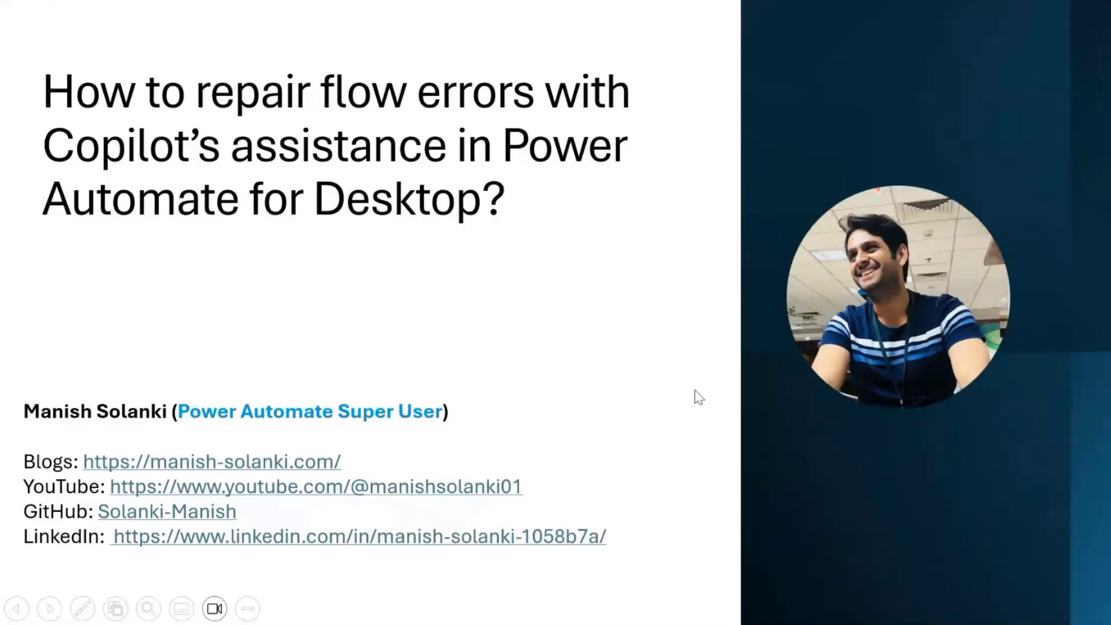
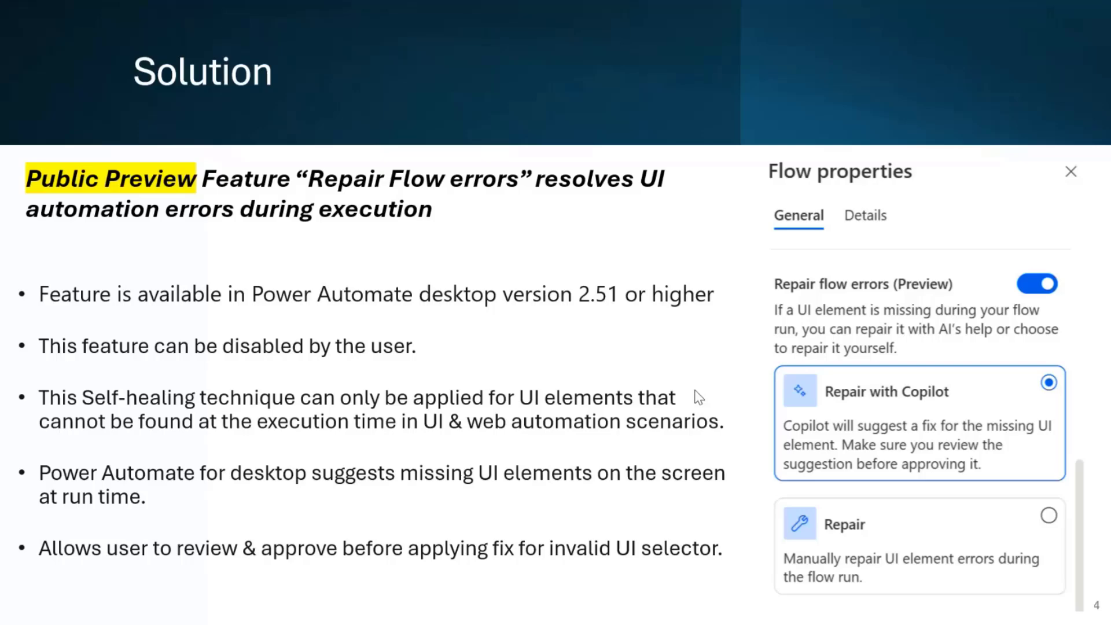
Advance the presentation past the Benefits and Prerequisites slides to Live Demo, and end the slide show
key(Right)
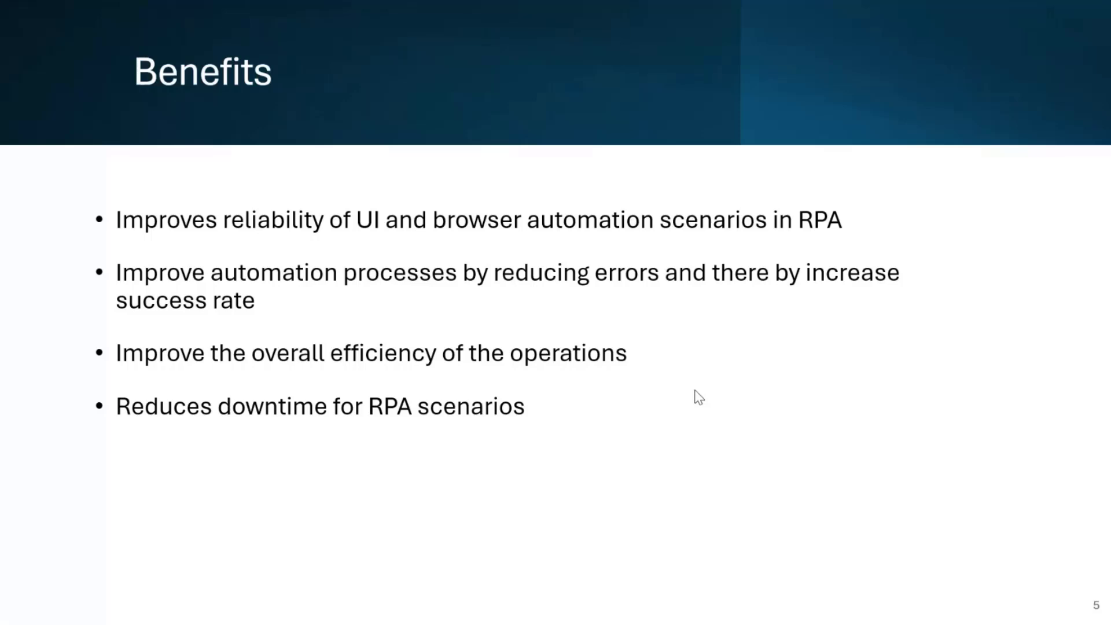
key(Right)
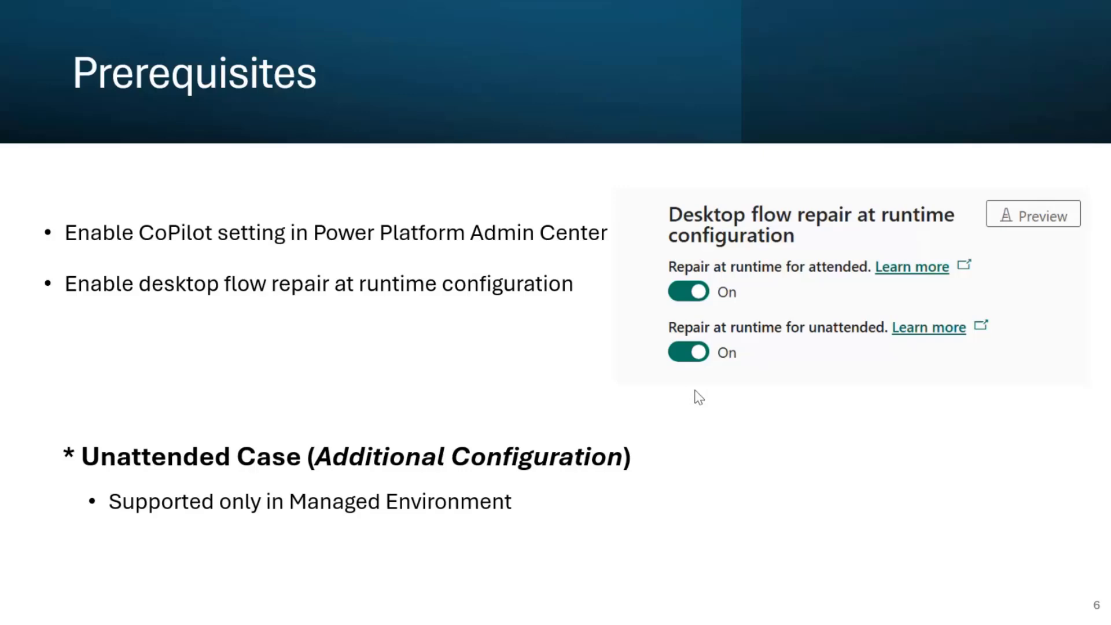
click(696, 391)
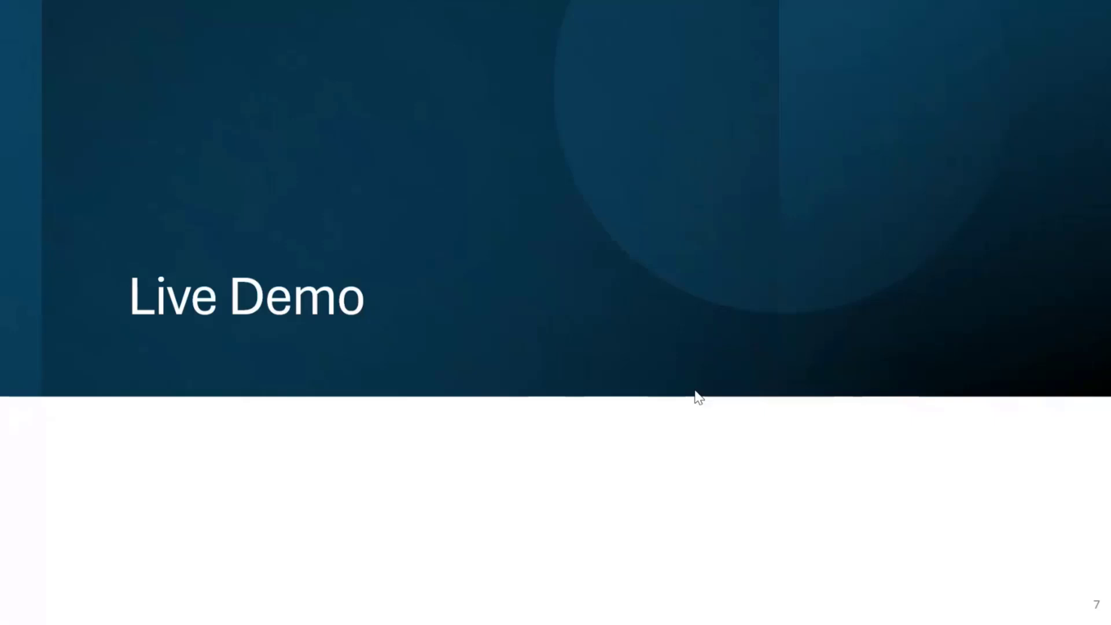
click(695, 392)
key(Left)
key(Escape)
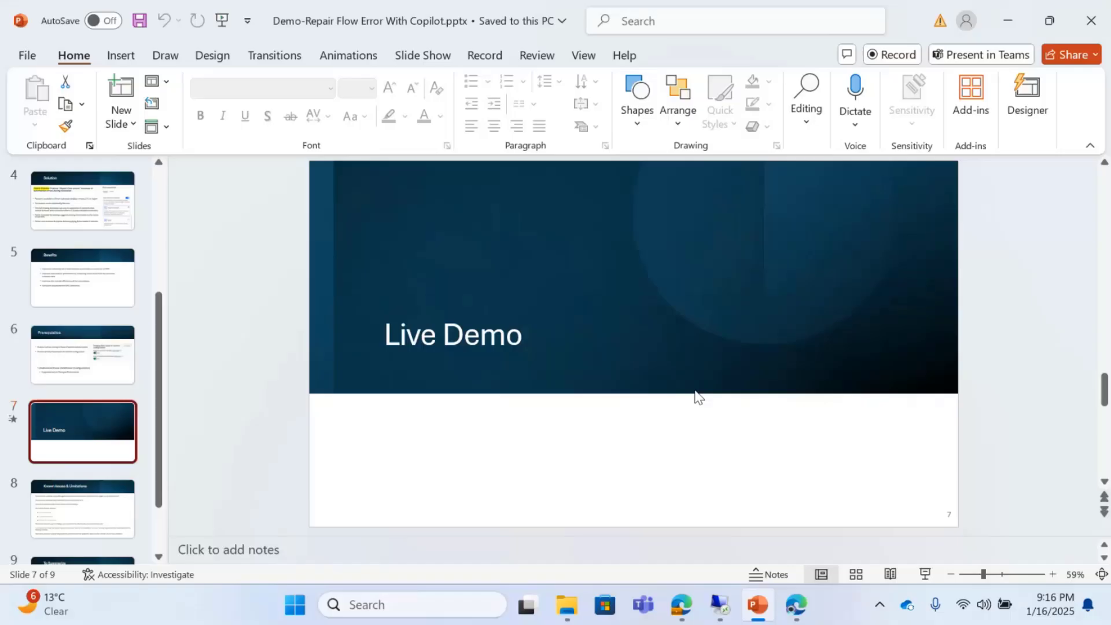
Switch to the Power Platform admin center in the remote desktop session and select the Dev environment in the environments list
click(730, 605)
click(537, 592)
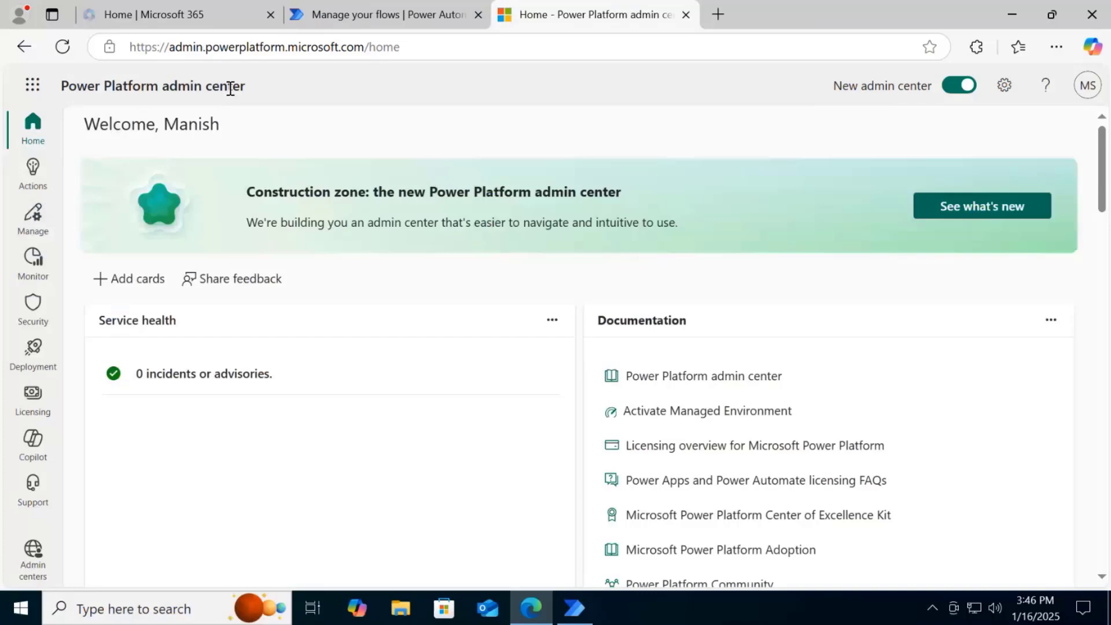
click(33, 223)
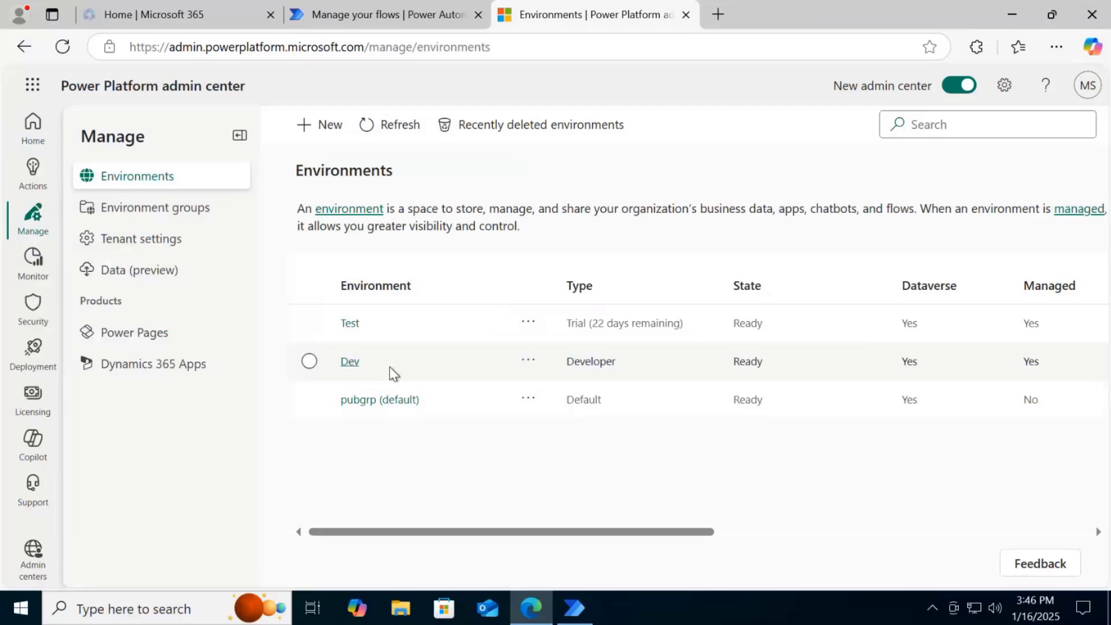
click(390, 368)
drag(478, 539, 566, 551)
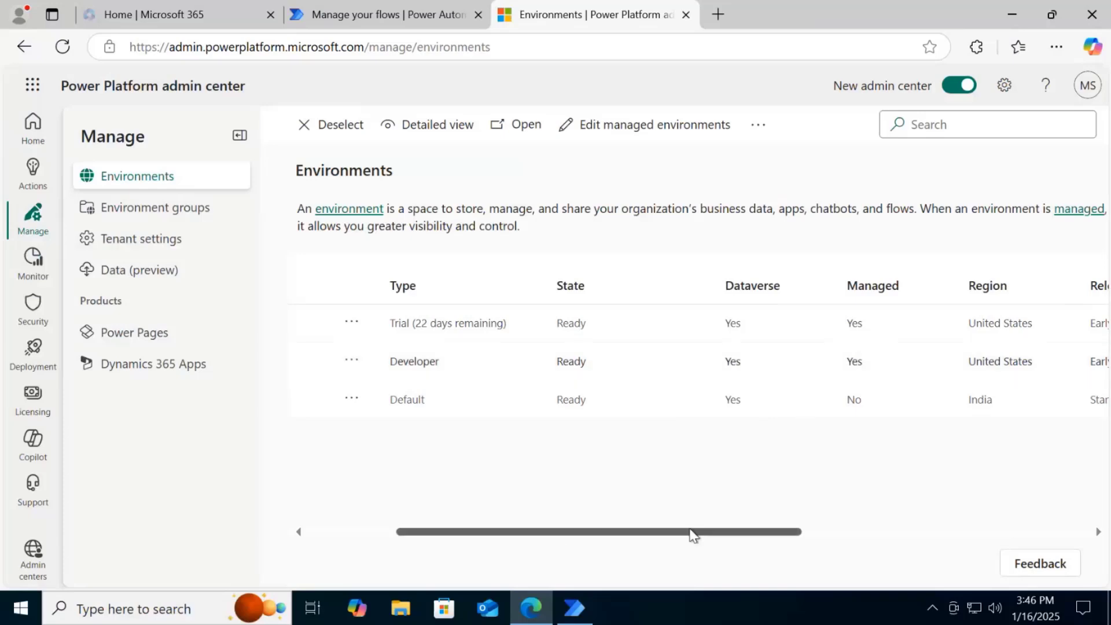
drag(692, 534, 718, 546)
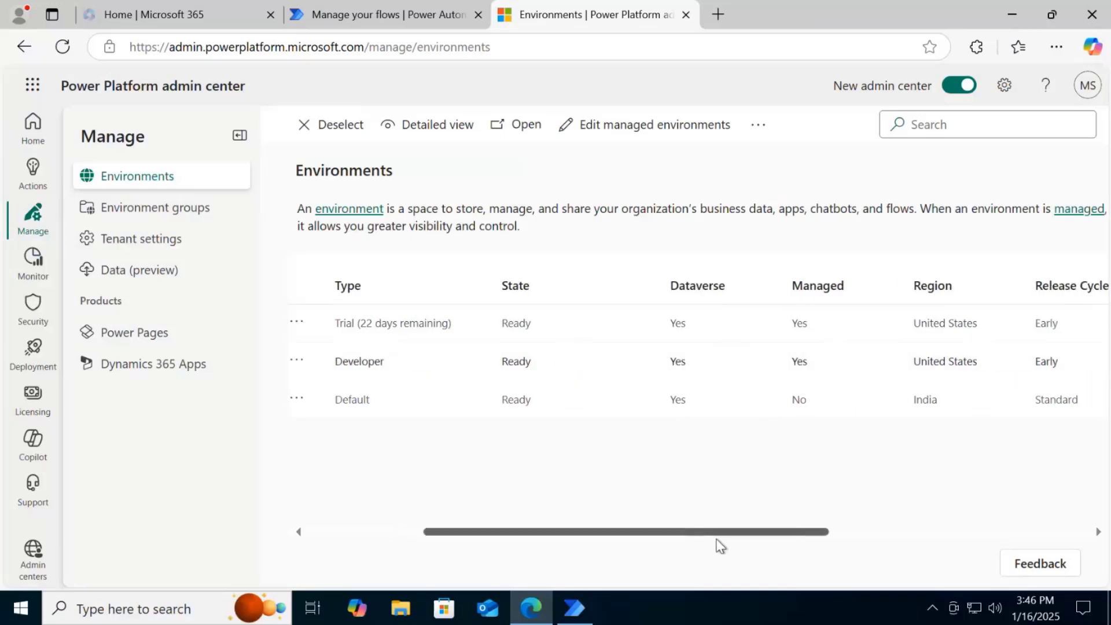
drag(642, 527, 610, 520)
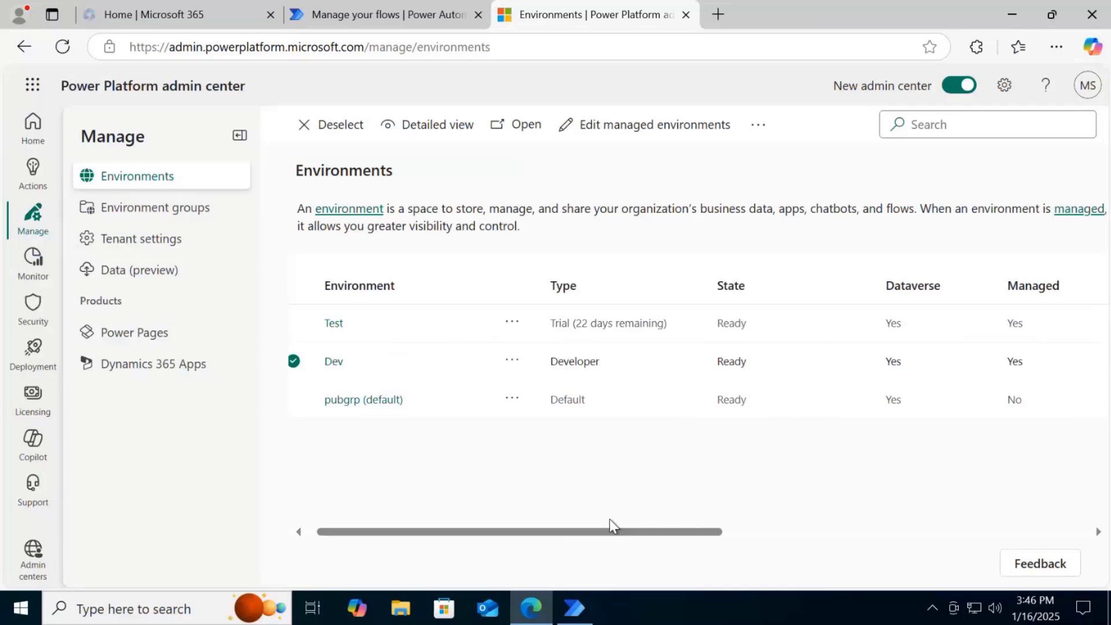
Open the Dev environment's product Features settings and examine the Copilot and Desktop flow repair at runtime configuration options
click(510, 361)
mouse_move(595, 340)
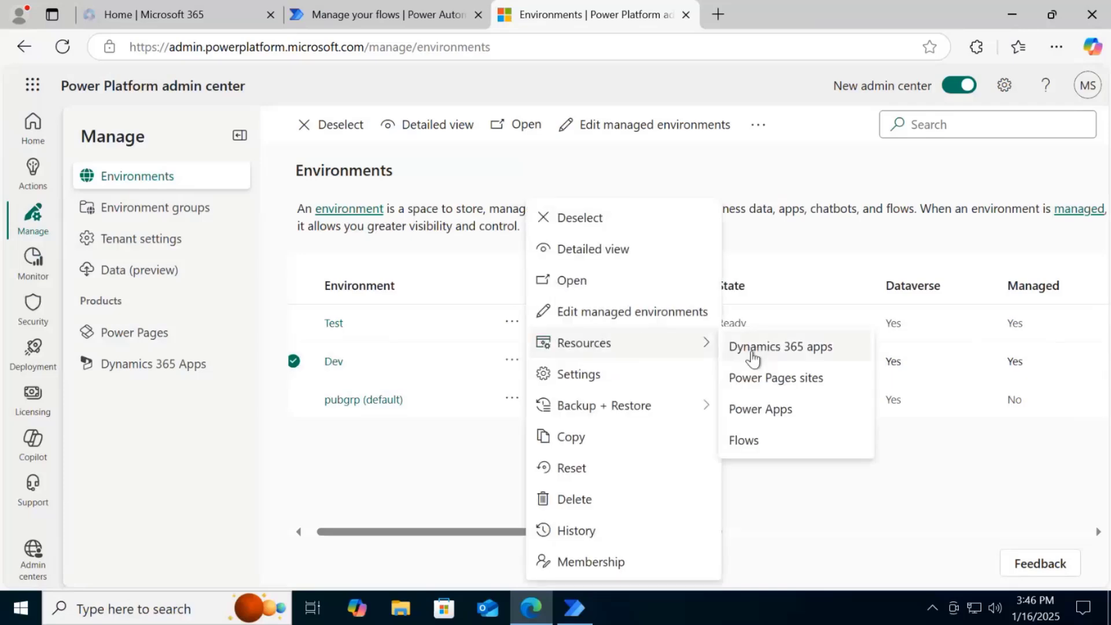
click(592, 374)
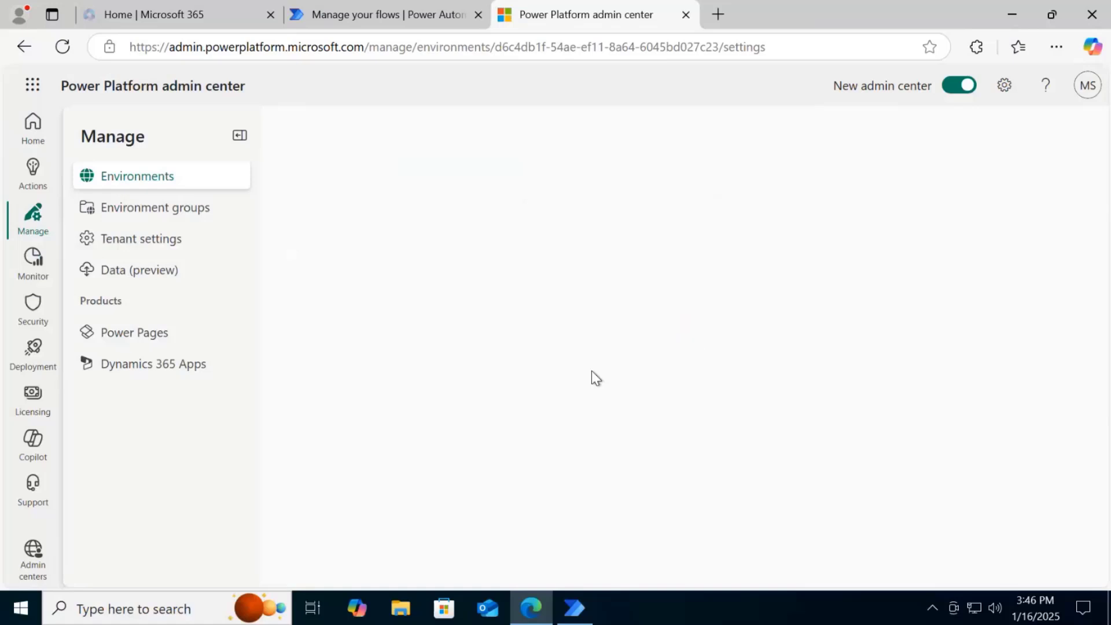
click(327, 253)
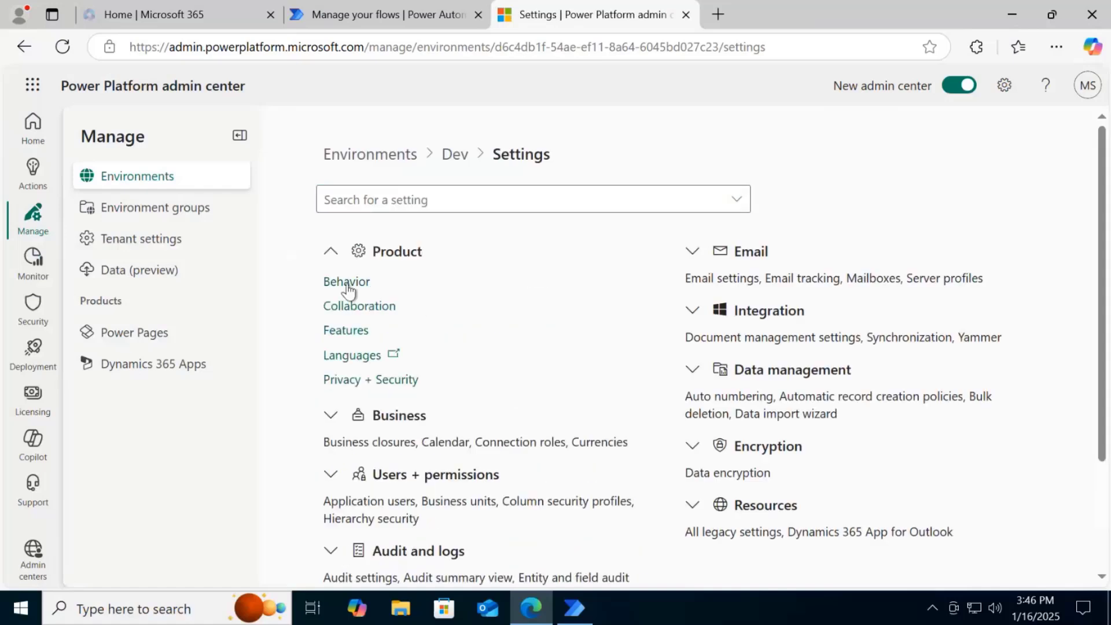
click(351, 329)
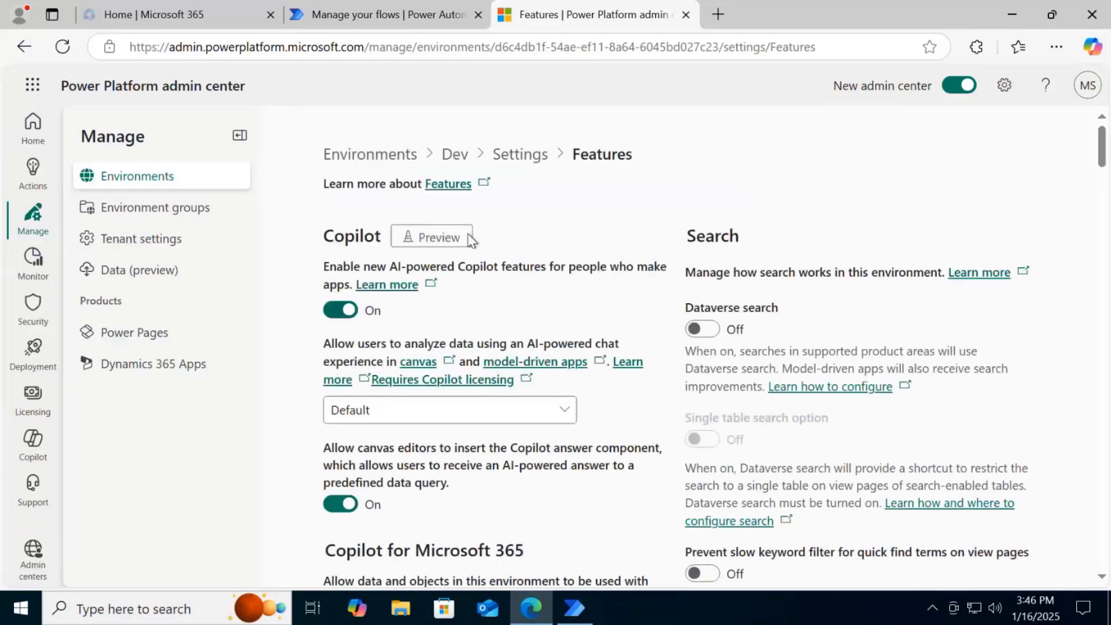
scroll(447, 275, down, 15)
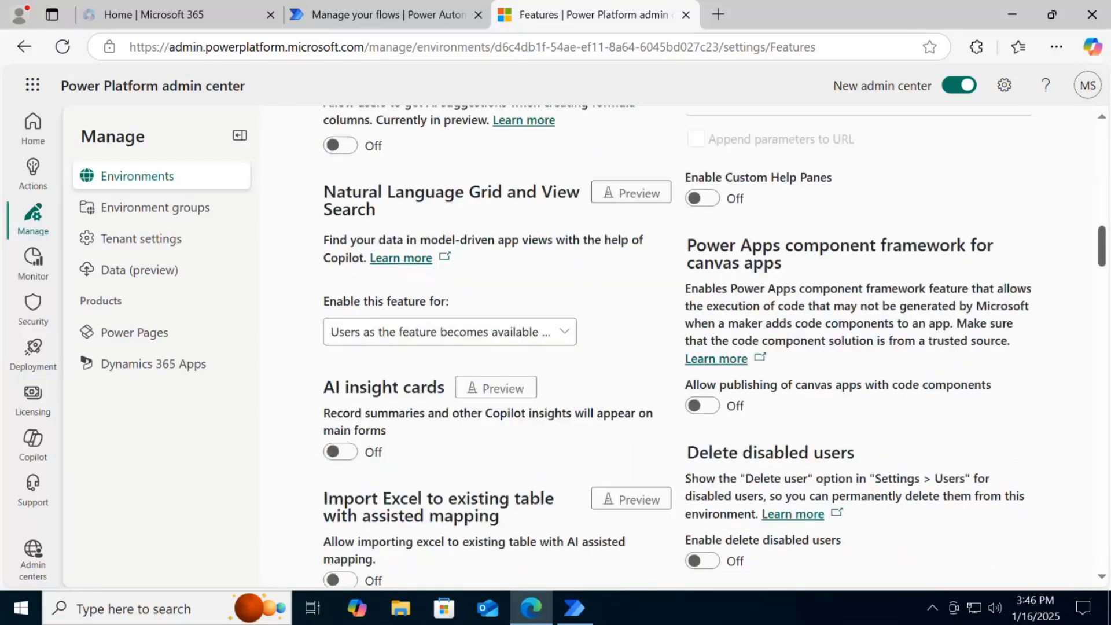
scroll(447, 347, down, 10)
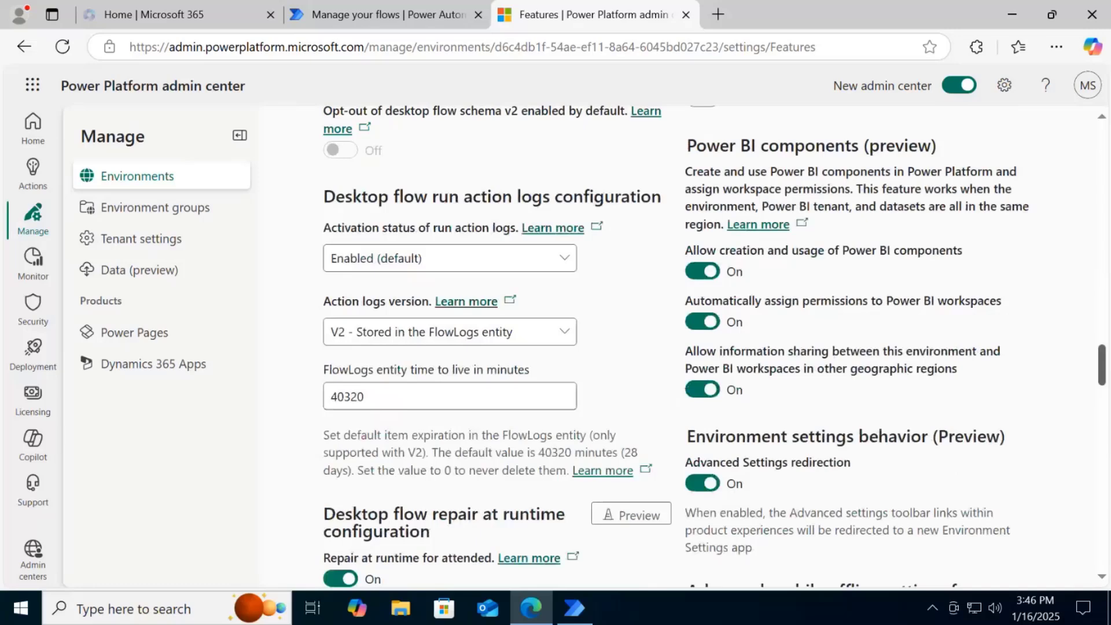
scroll(401, 313, down, 3)
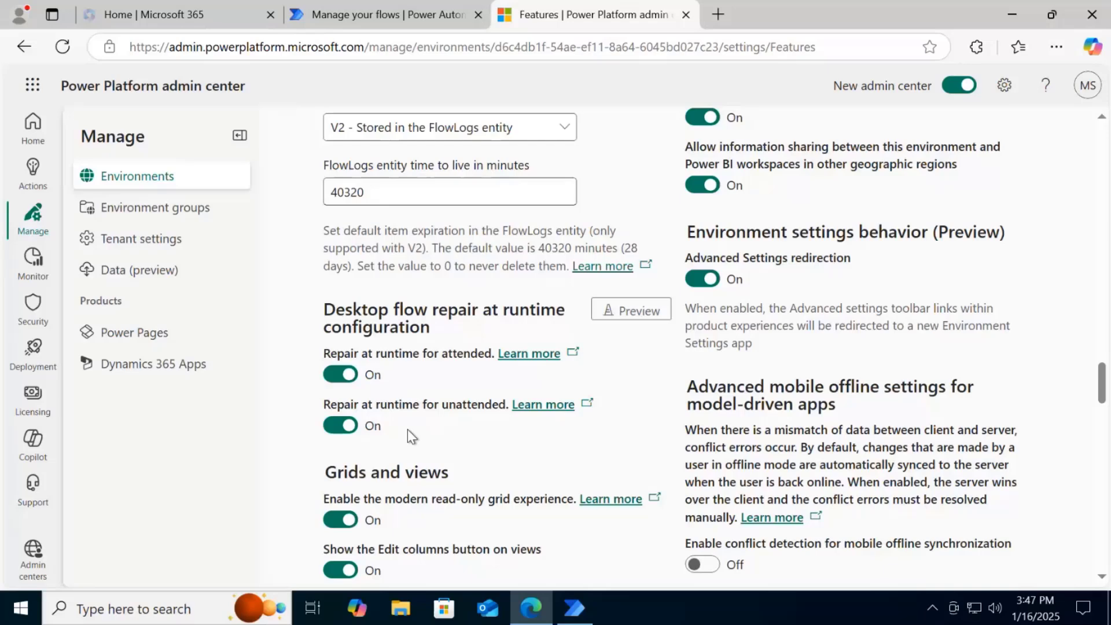
Switch to Power Automate for desktop, open the Update account record flow for editing, and return to the flow list
click(572, 607)
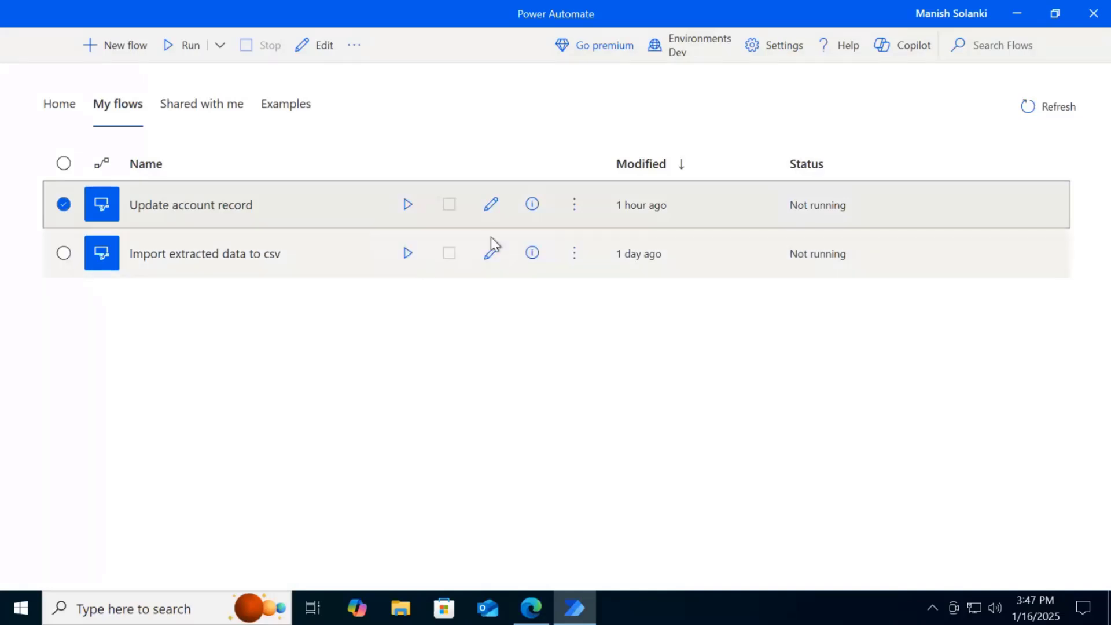
click(491, 206)
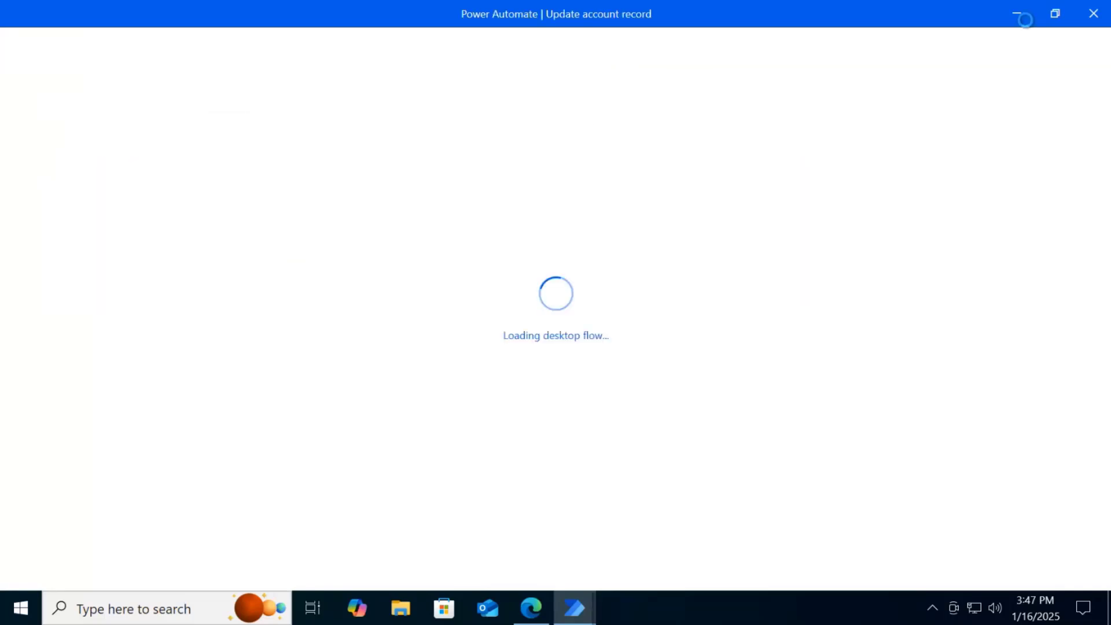
mouse_move(566, 610)
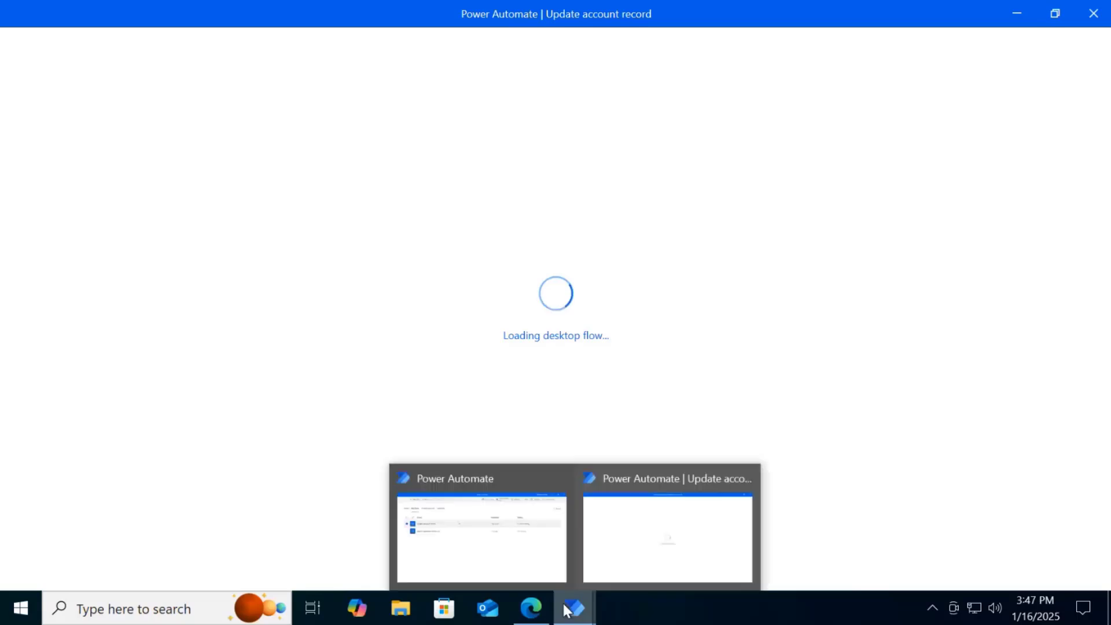
click(494, 559)
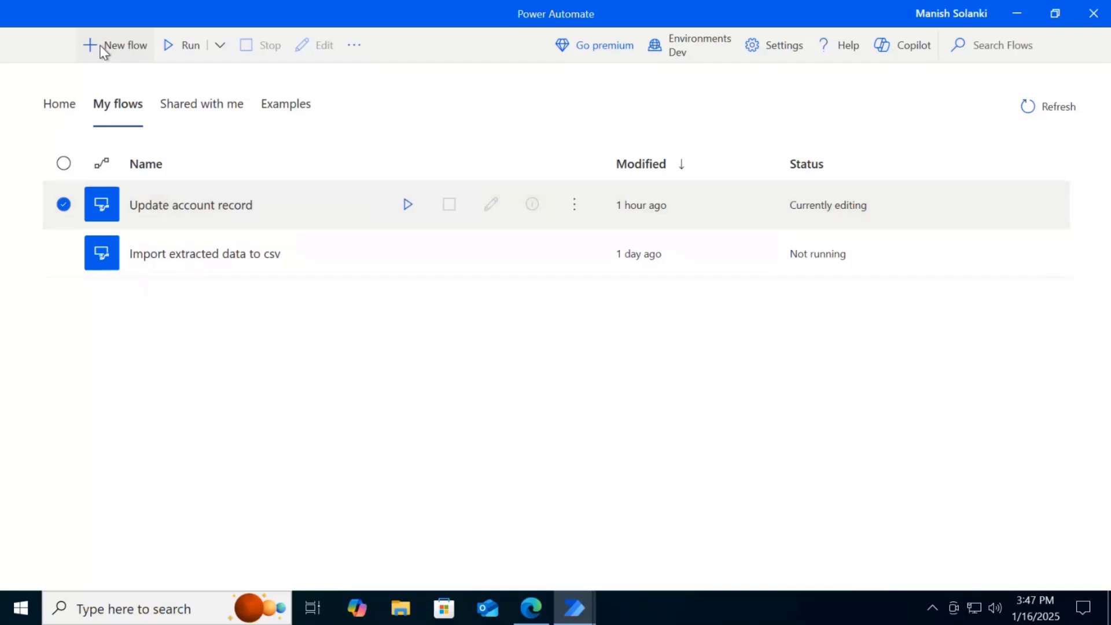
Start building a new flow, turn its Repair flow errors option off and back on, and cancel without creating the flow
click(104, 49)
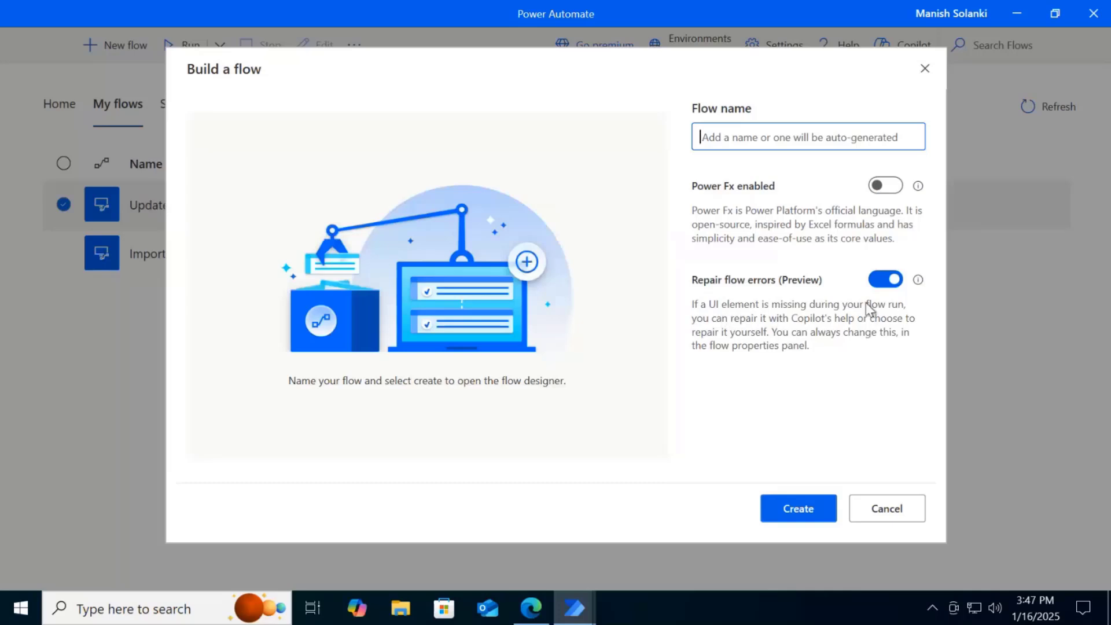
click(881, 284)
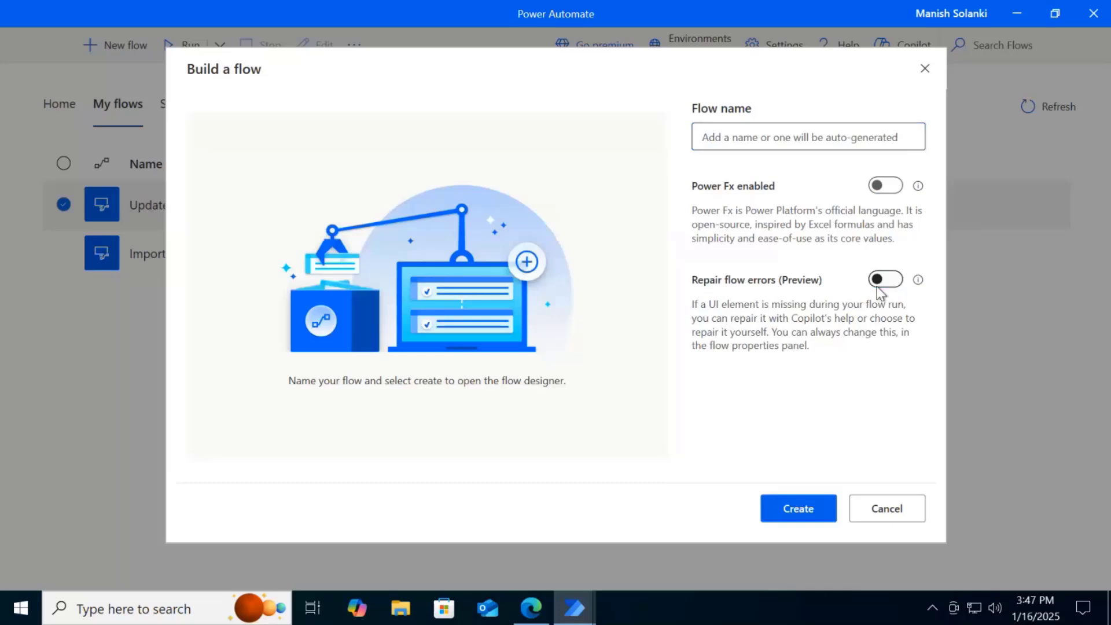
click(889, 281)
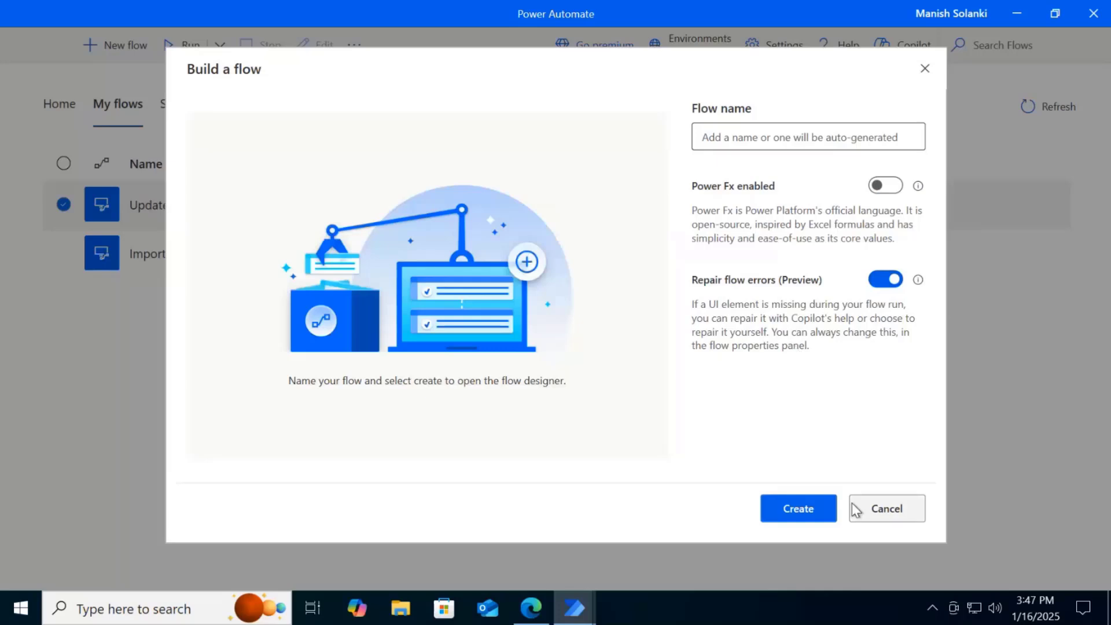
click(881, 511)
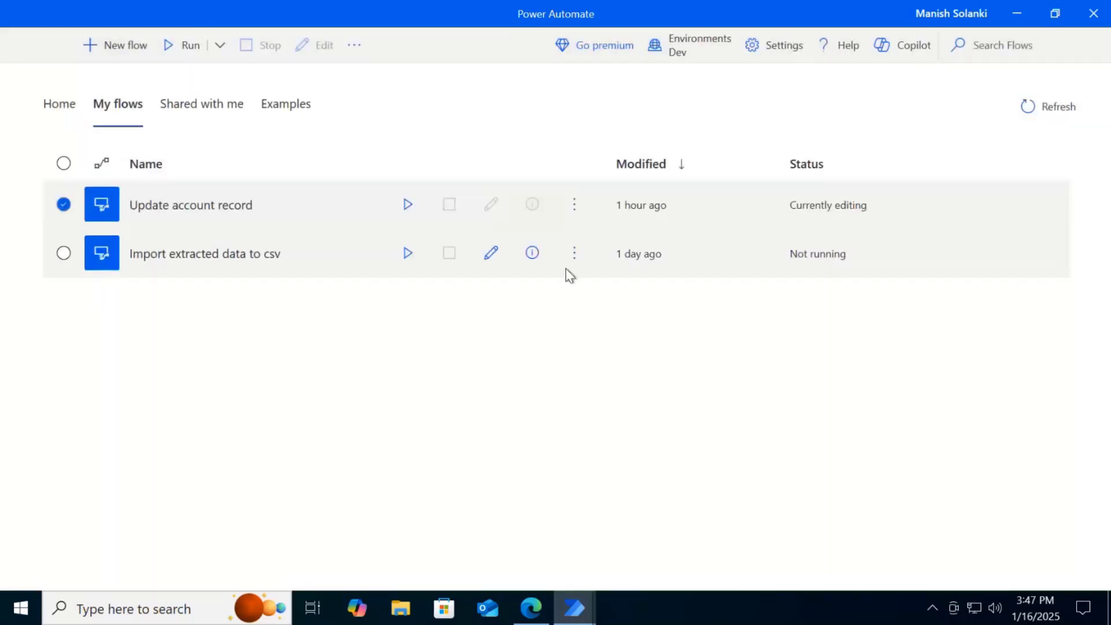
In the properties of Import extracted data to csv, try the Repair flow errors switch and the Repair and Repair with Copilot options, and cancel
click(575, 255)
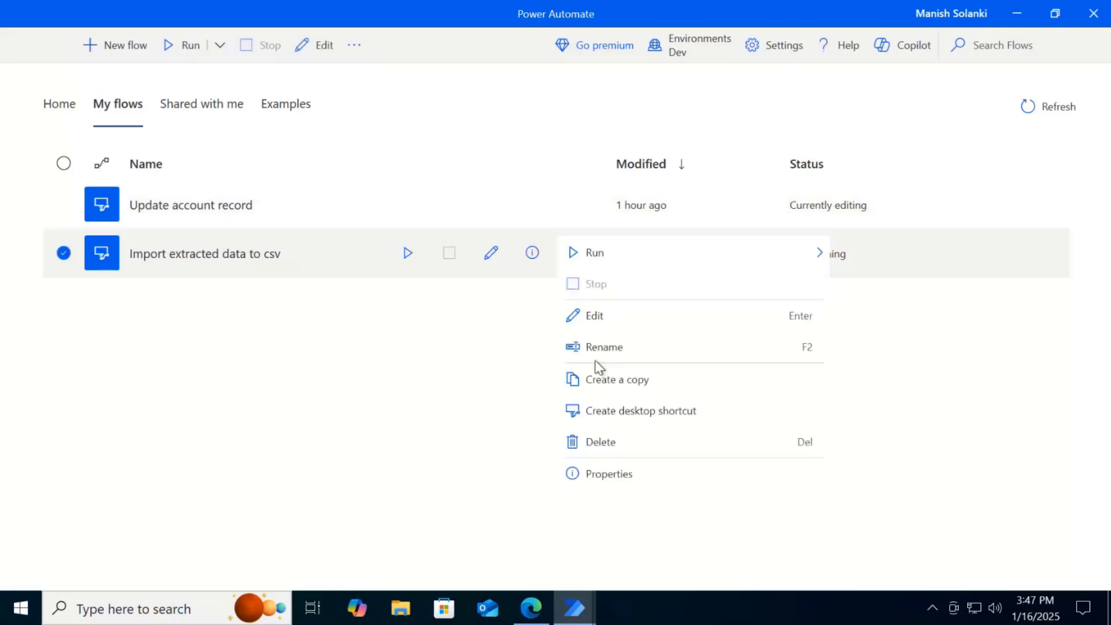
click(602, 475)
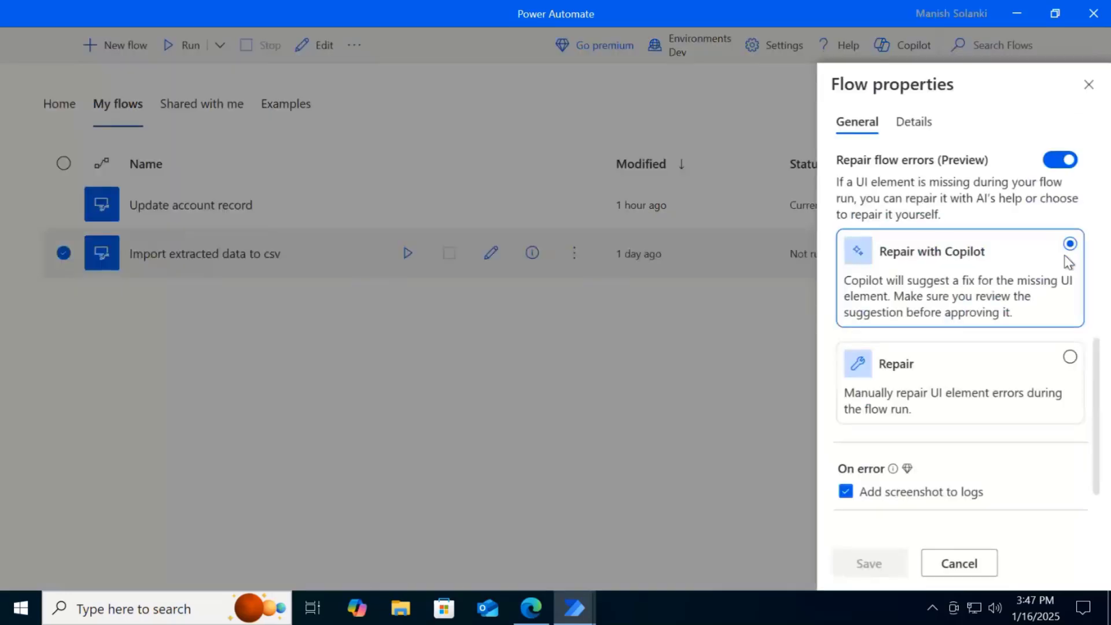
drag(1096, 354, 1095, 310)
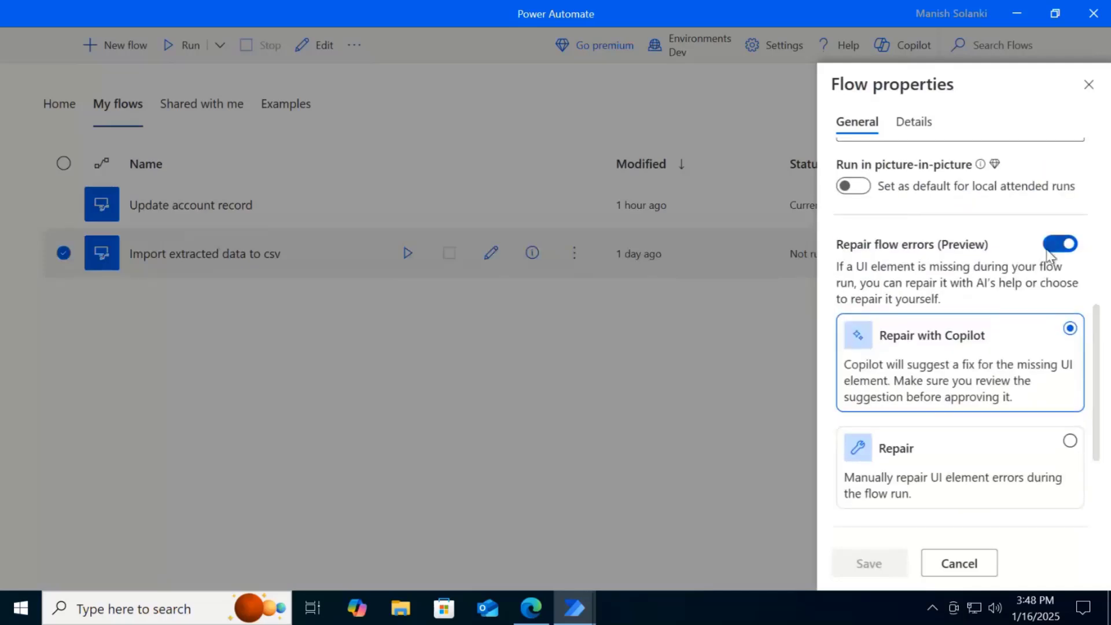
click(1057, 245)
click(1068, 247)
scroll(1106, 374, down, 2)
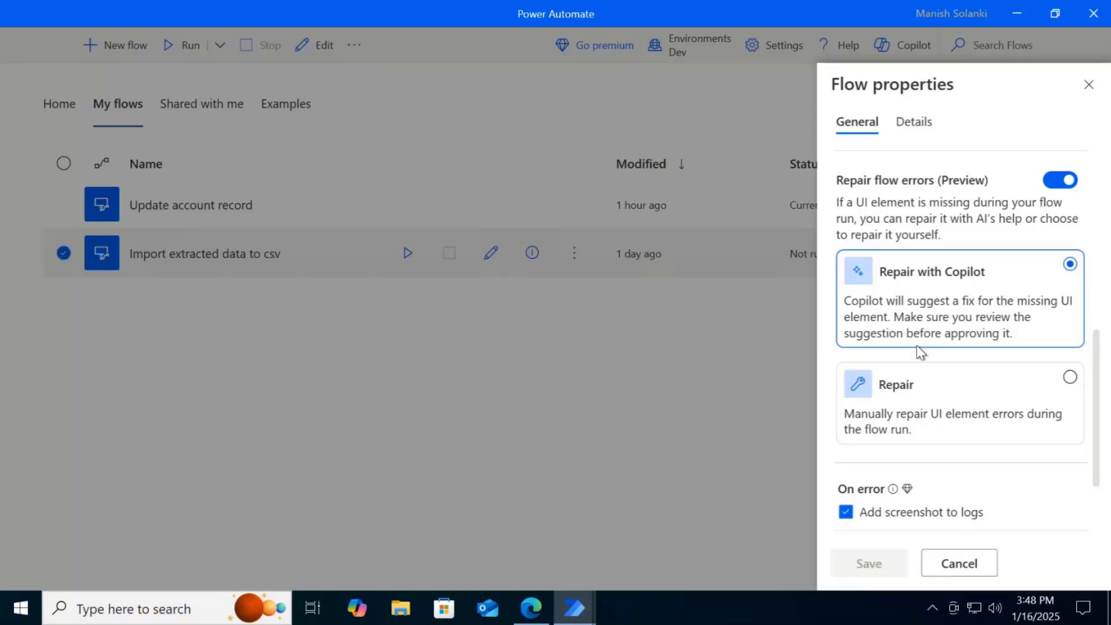
click(926, 426)
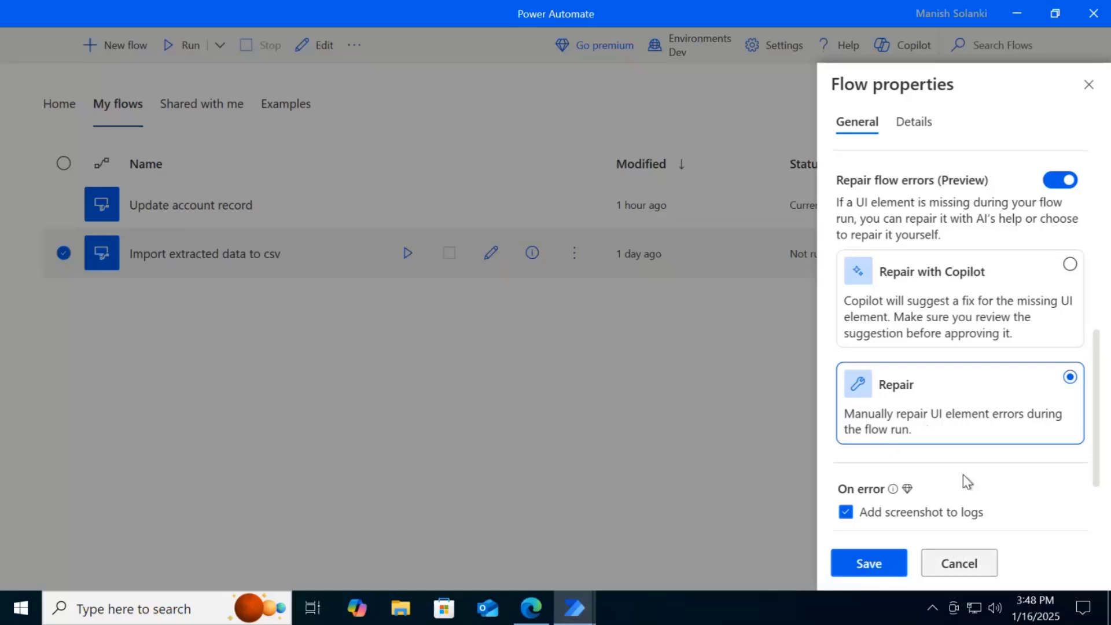
click(857, 278)
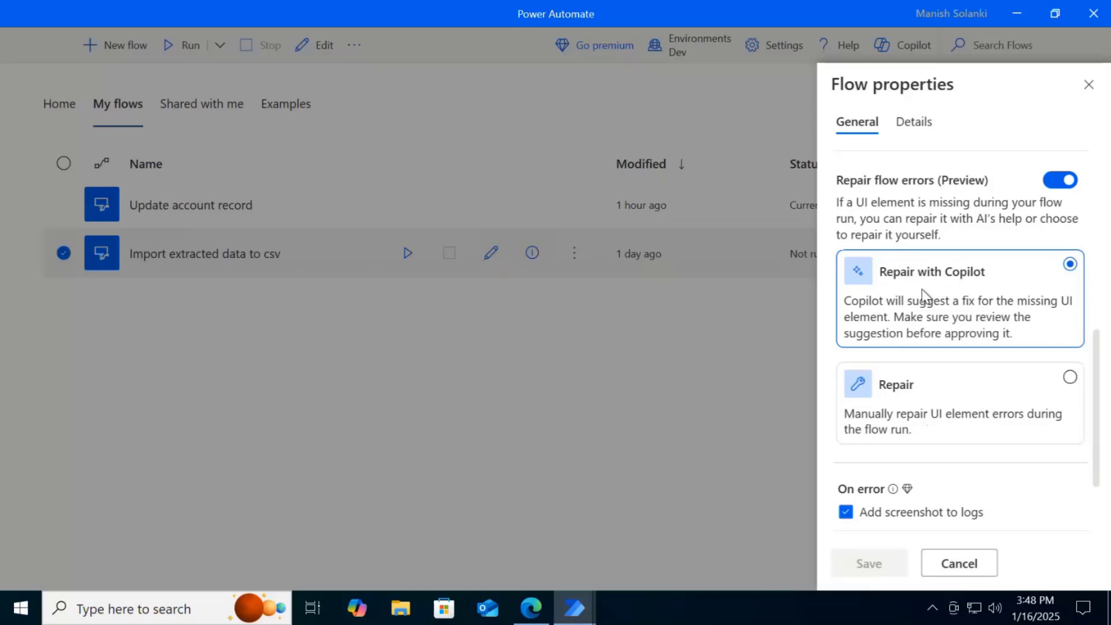
click(959, 564)
View the actions of the Update account record flow, and launch Contoso Invoicing from the desktop
mouse_move(586, 615)
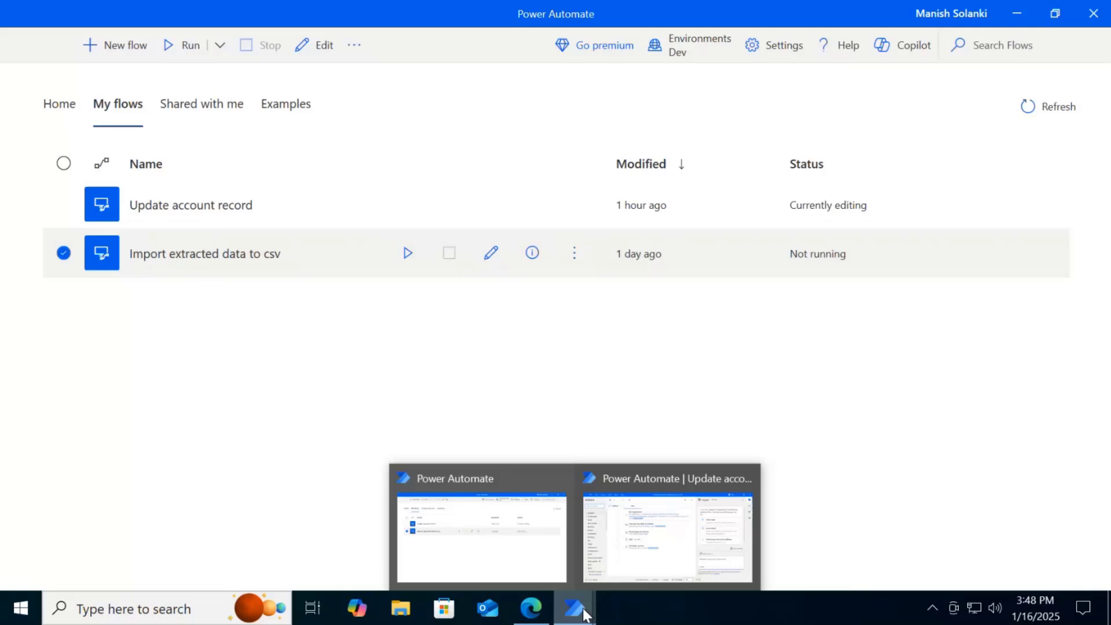
click(663, 532)
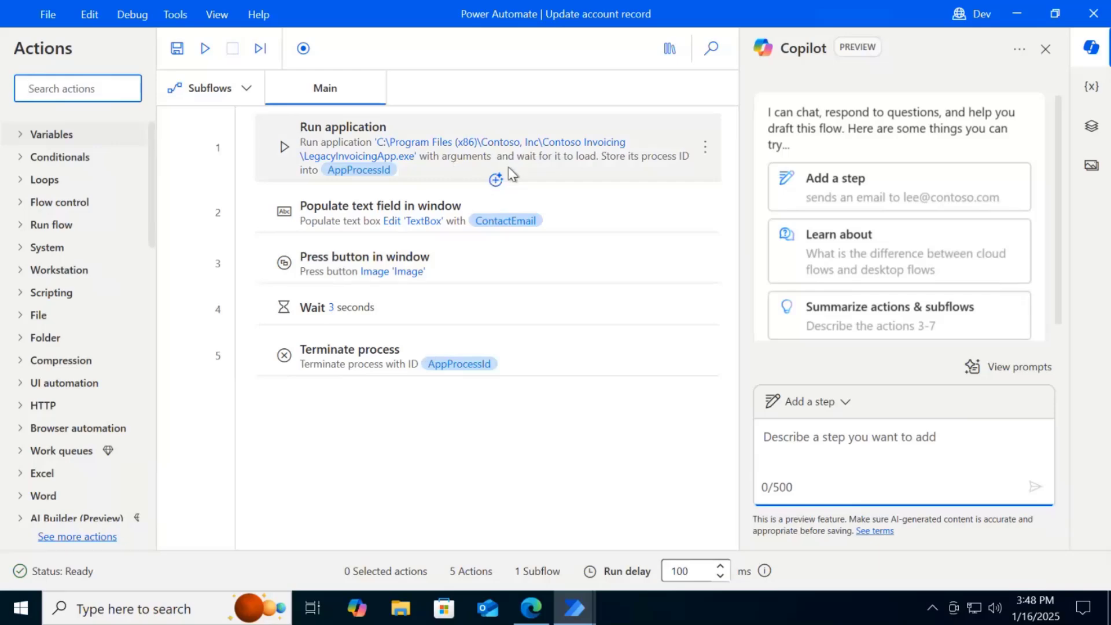
click(1021, 11)
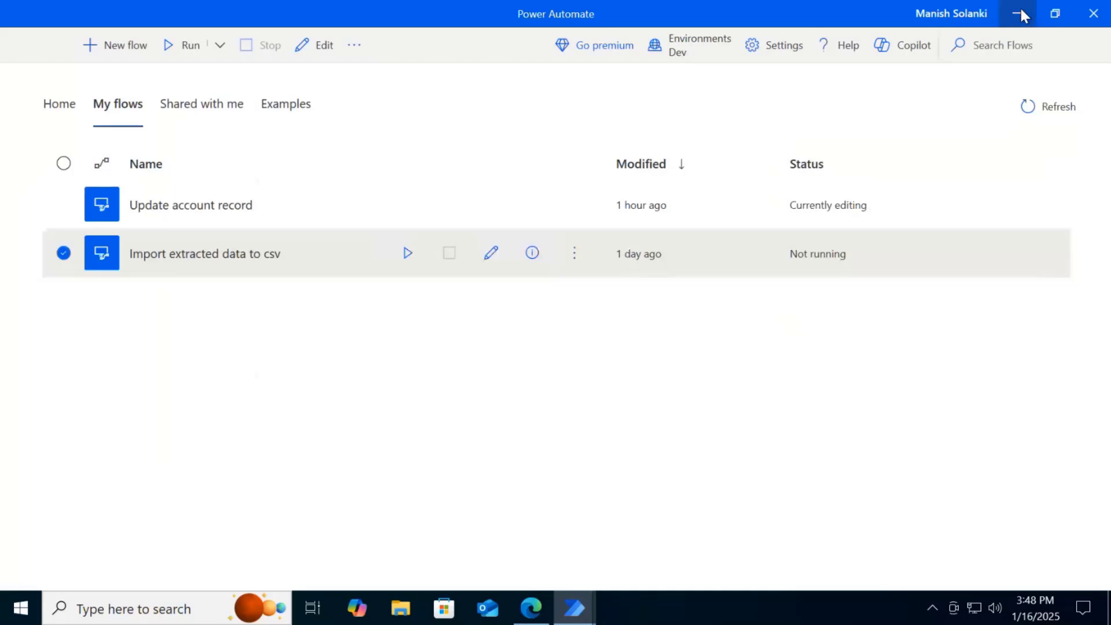
click(1020, 13)
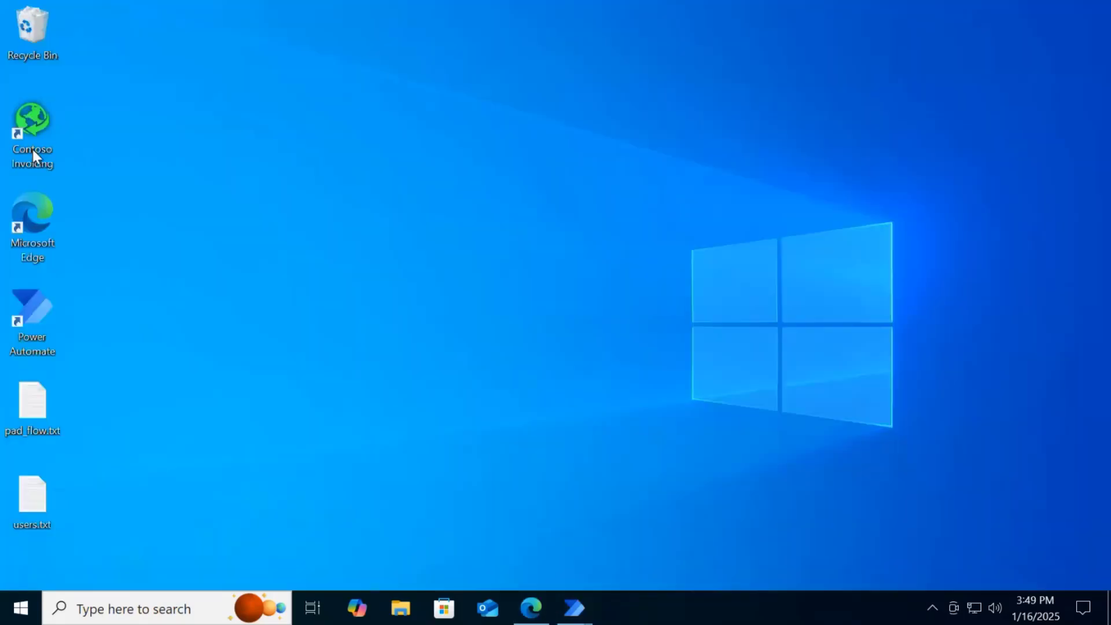
double_click(33, 152)
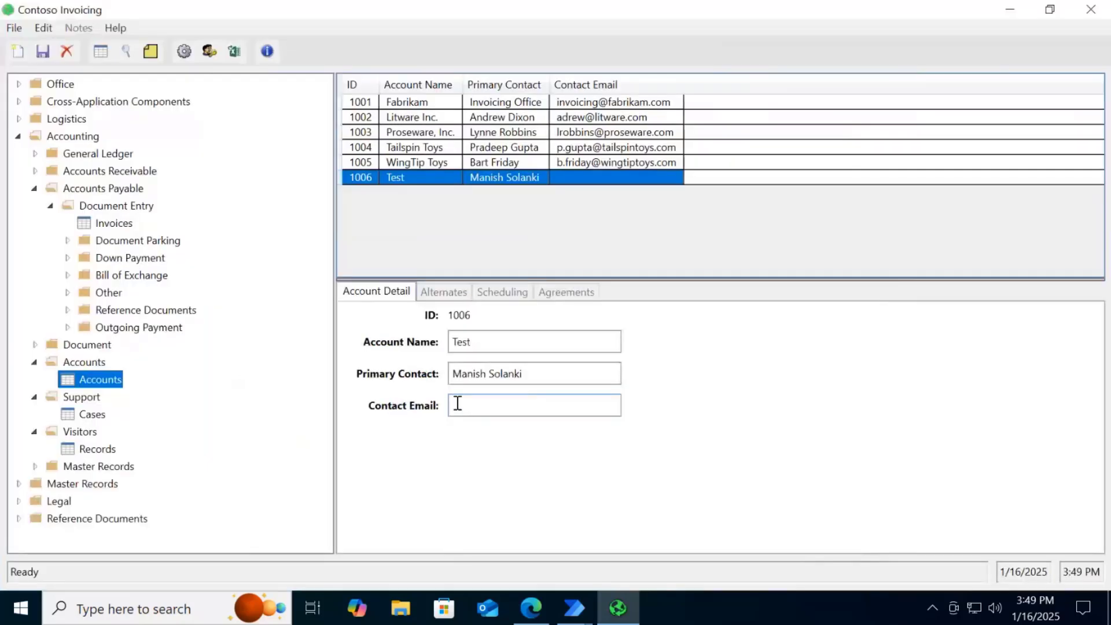
Focus the empty Contact Email field of the Test account, return to the Update account record designer, and inspect the Run application properties without changes
click(478, 404)
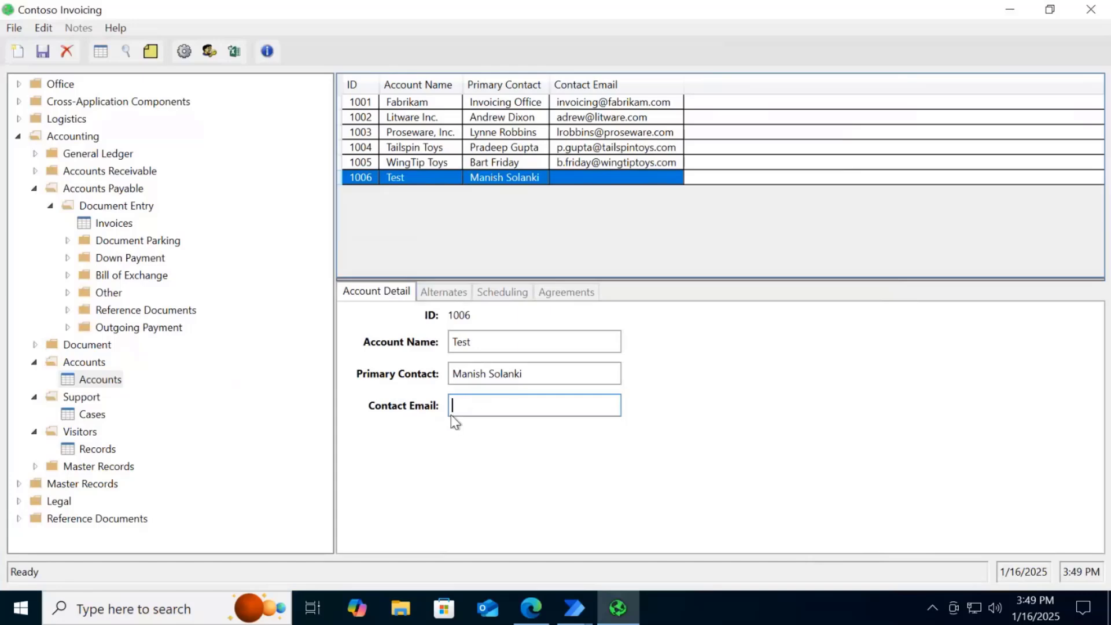
click(575, 604)
click(655, 517)
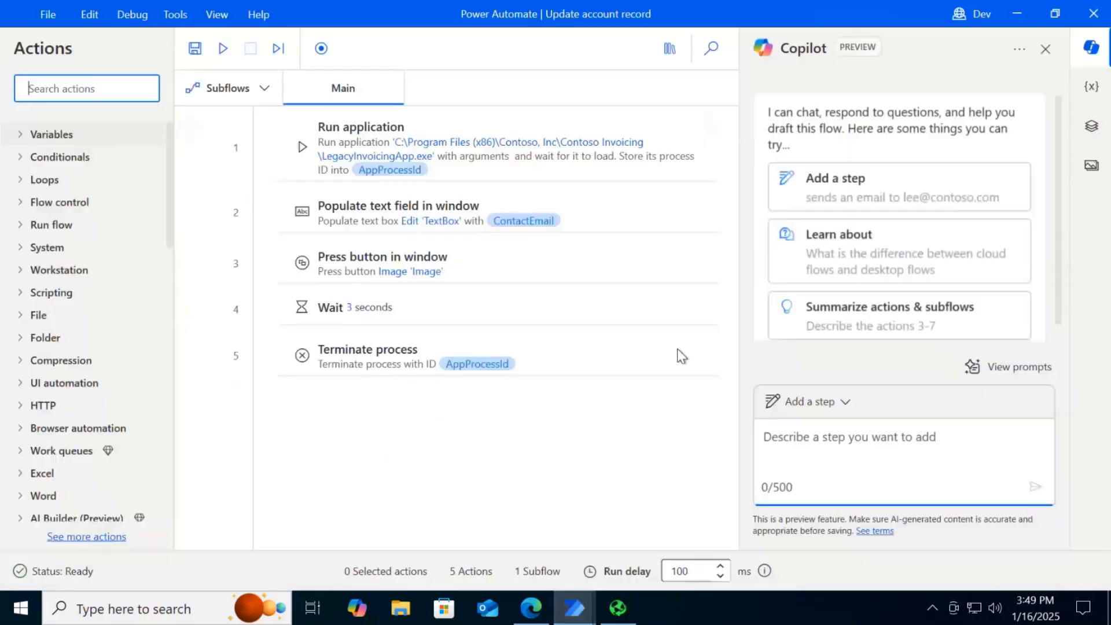
double_click(524, 158)
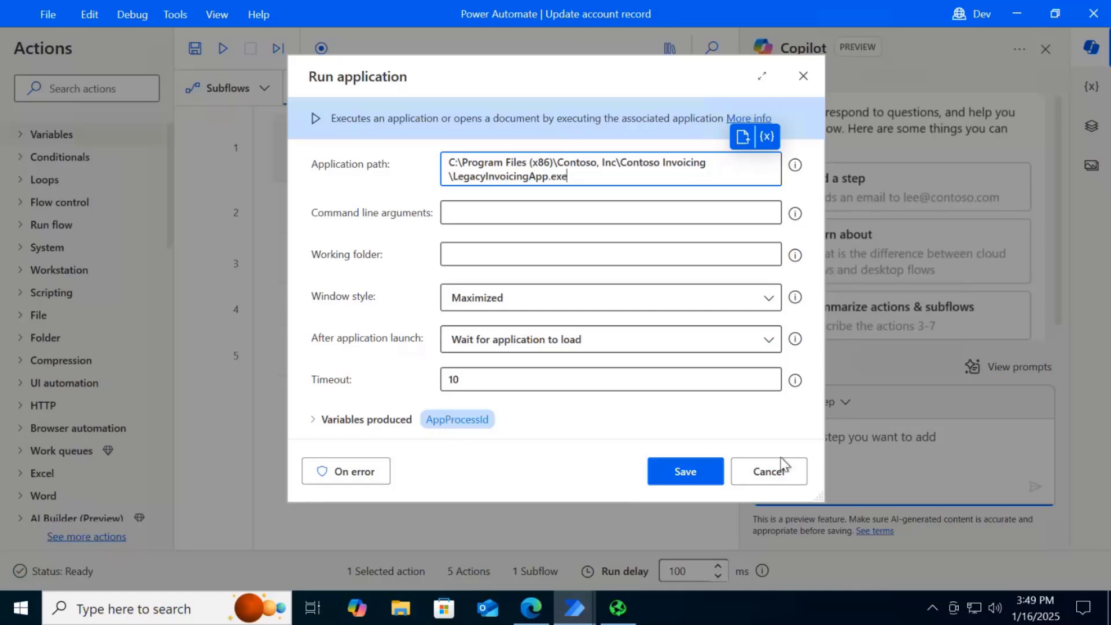
click(770, 473)
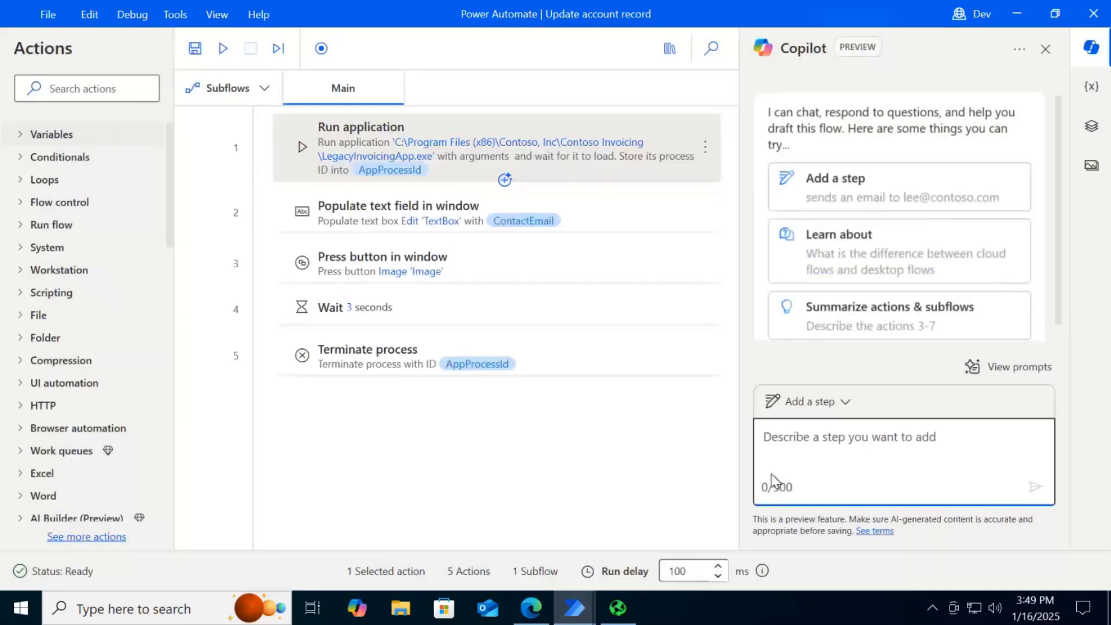
Inspect the selector of the text box targeted by Populate text field in window, highlighting its txtAccountContactEmail Id, and cancel the selector builder
double_click(426, 218)
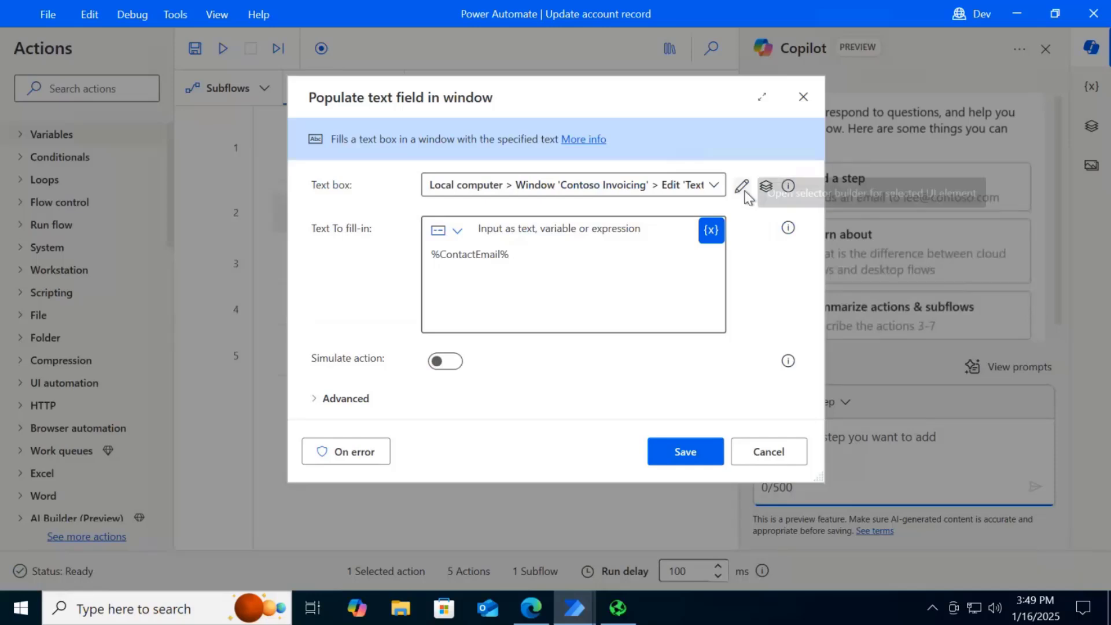
click(742, 186)
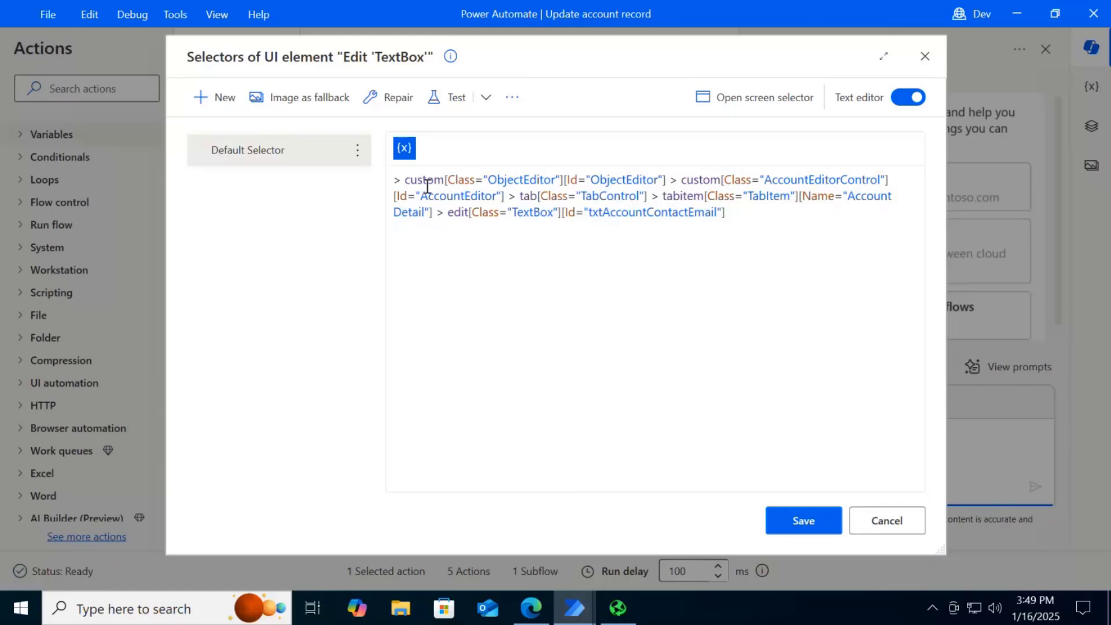
drag(403, 181, 748, 218)
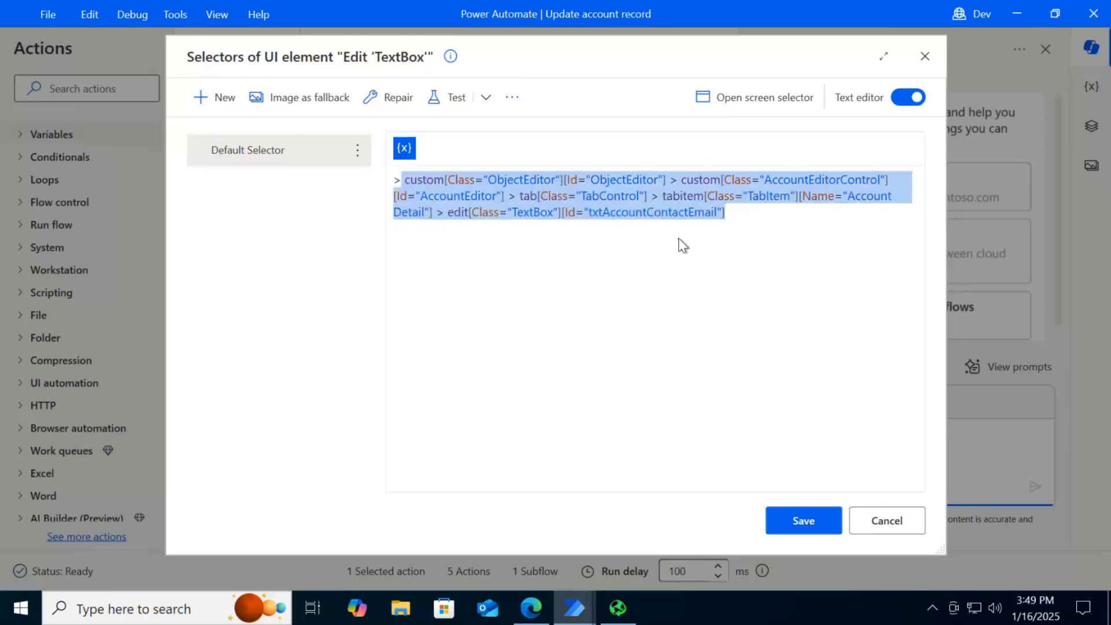
click(623, 250)
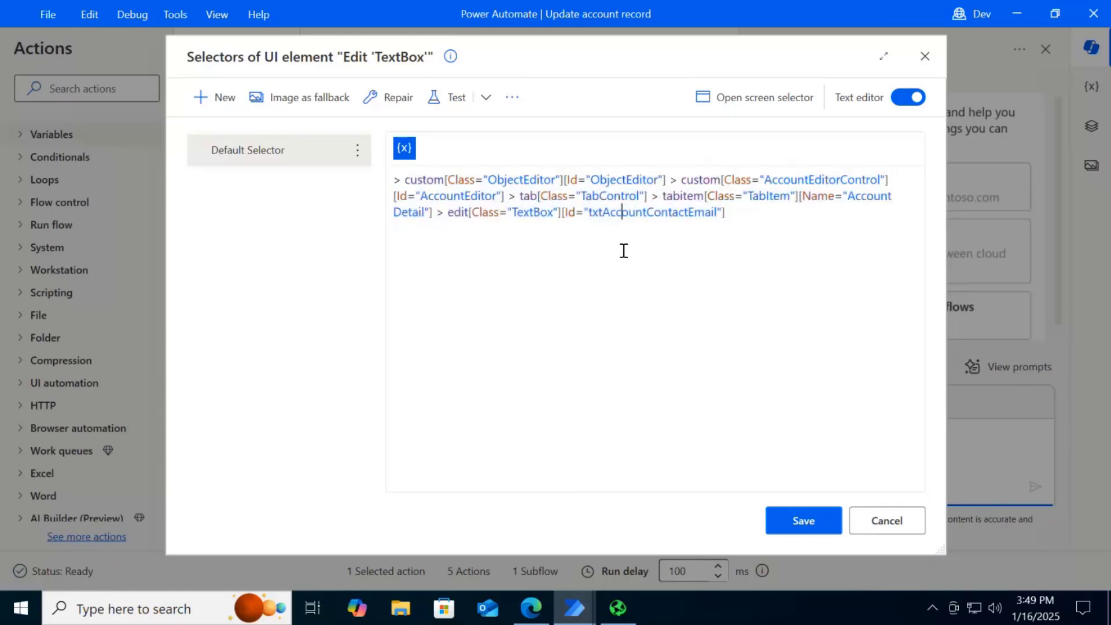
double_click(595, 217)
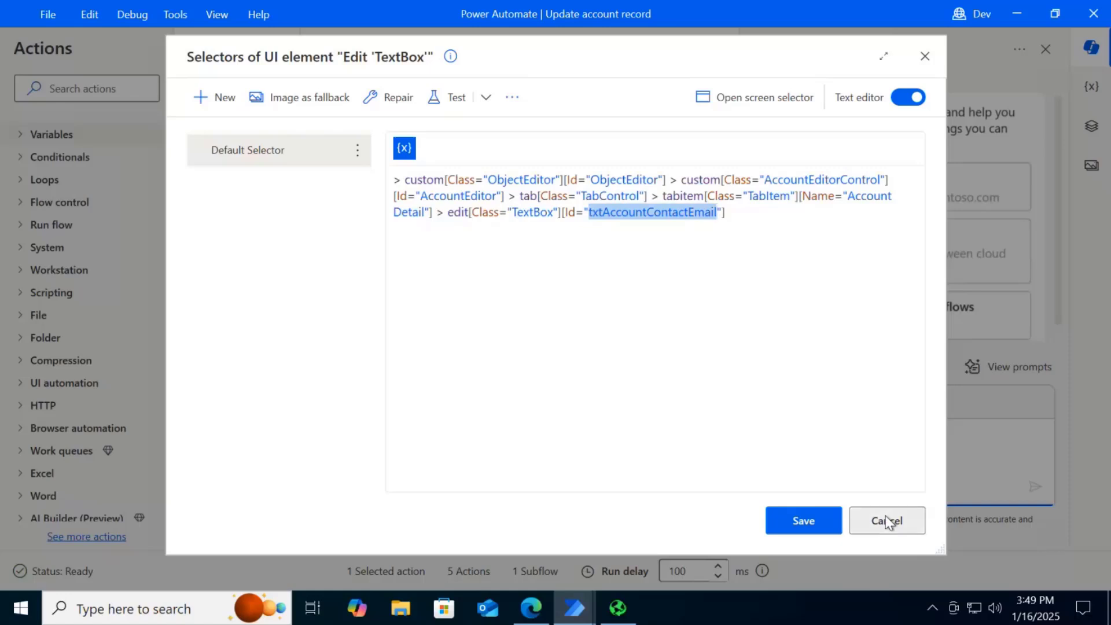
click(887, 521)
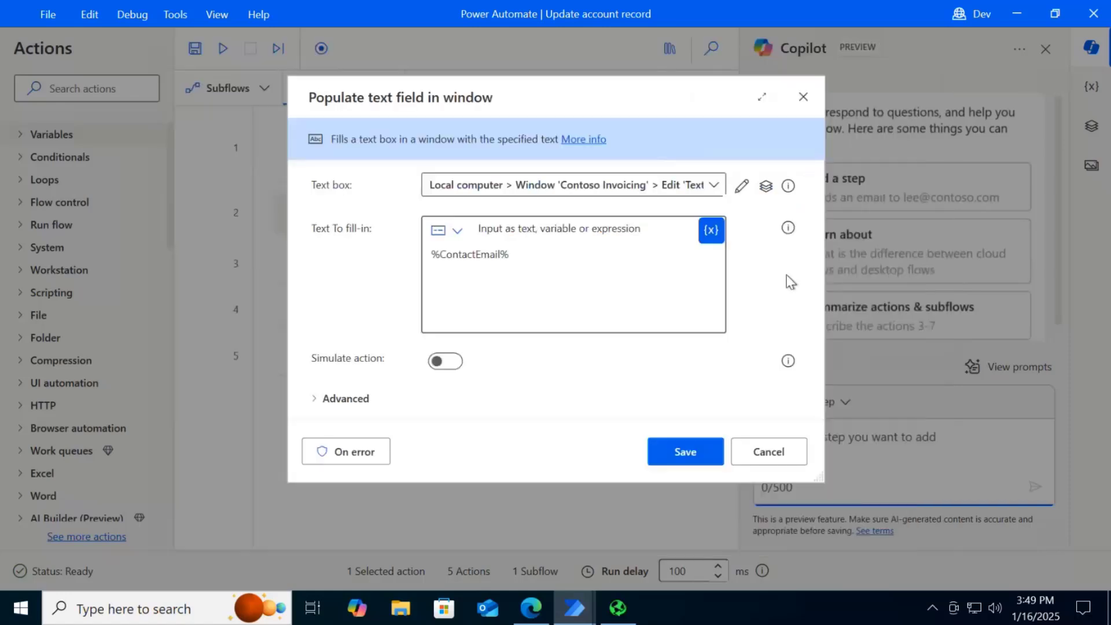
Check the variable used as the text to fill in, and view the properties of the ContactEmail input variable without changing them
click(546, 255)
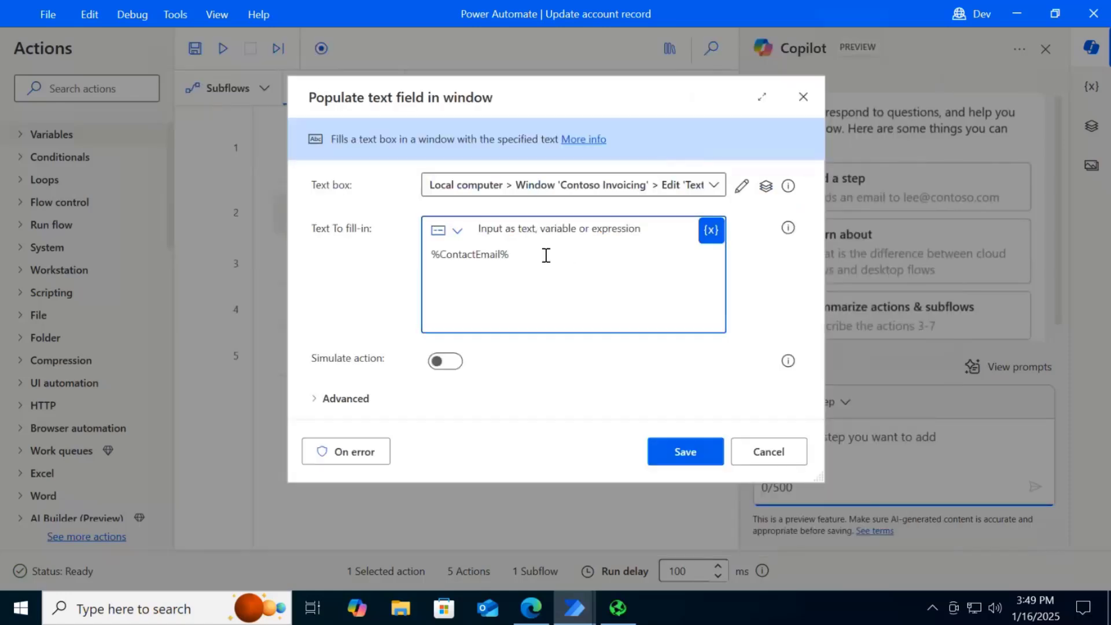
click(712, 231)
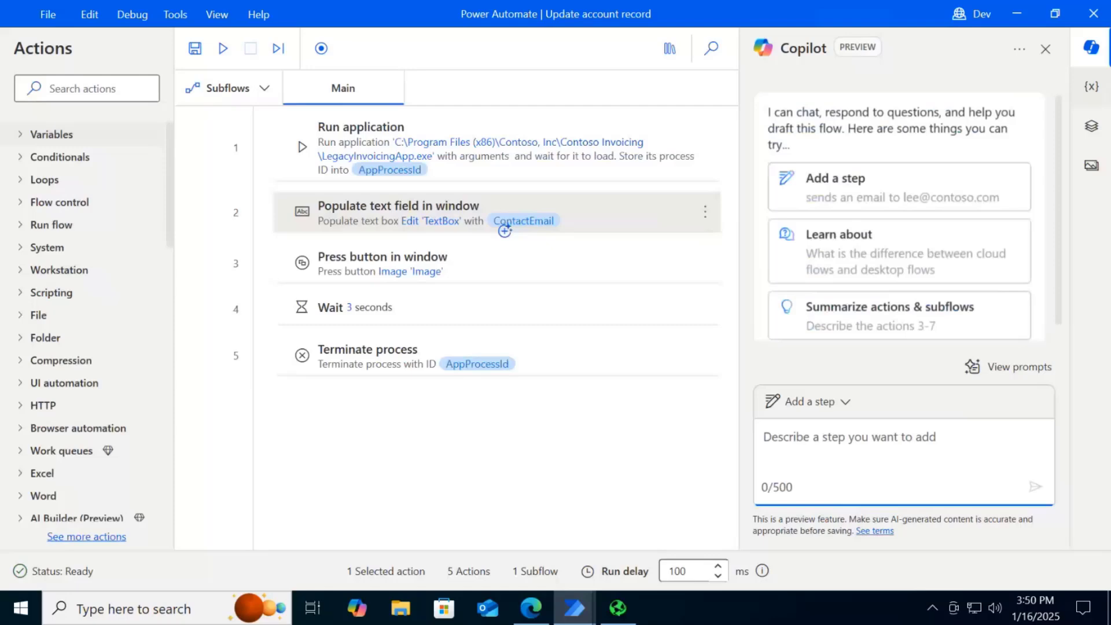
click(1092, 86)
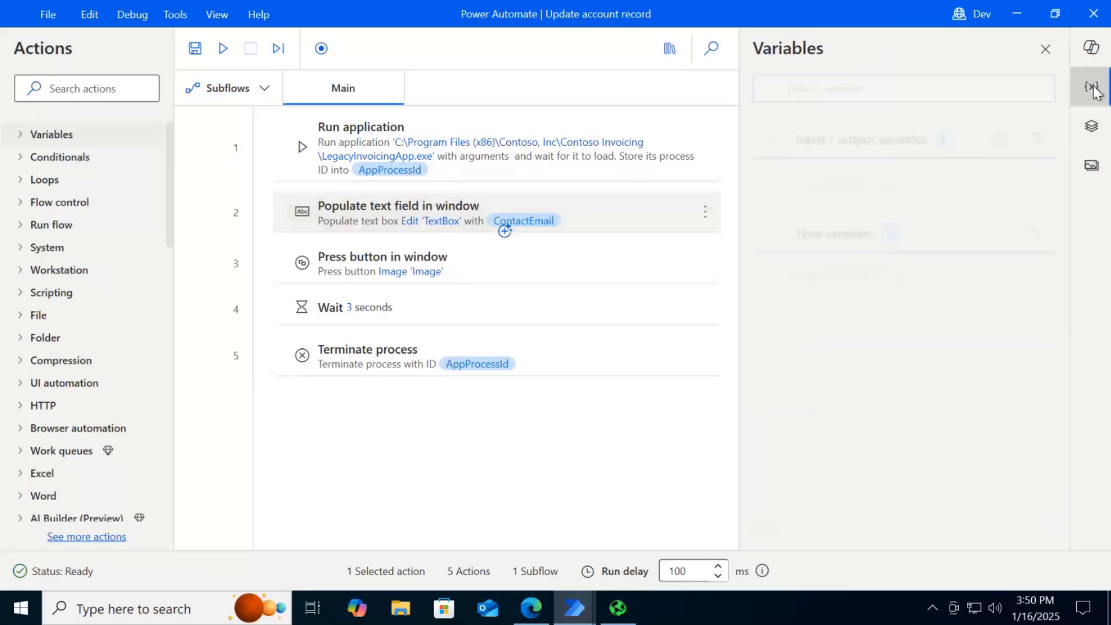
double_click(852, 179)
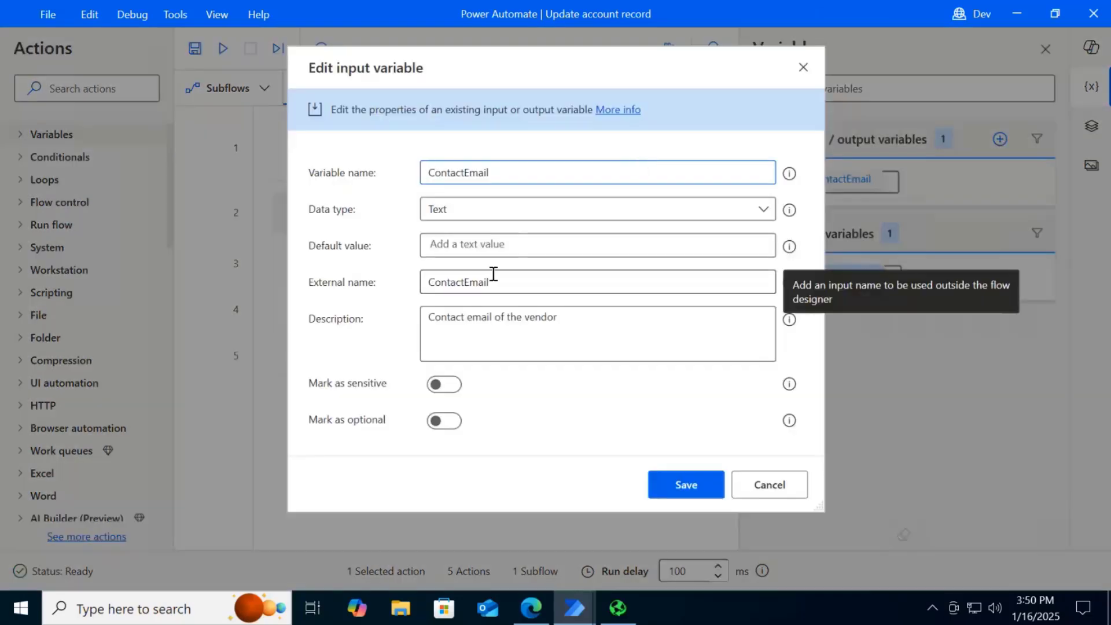
click(771, 488)
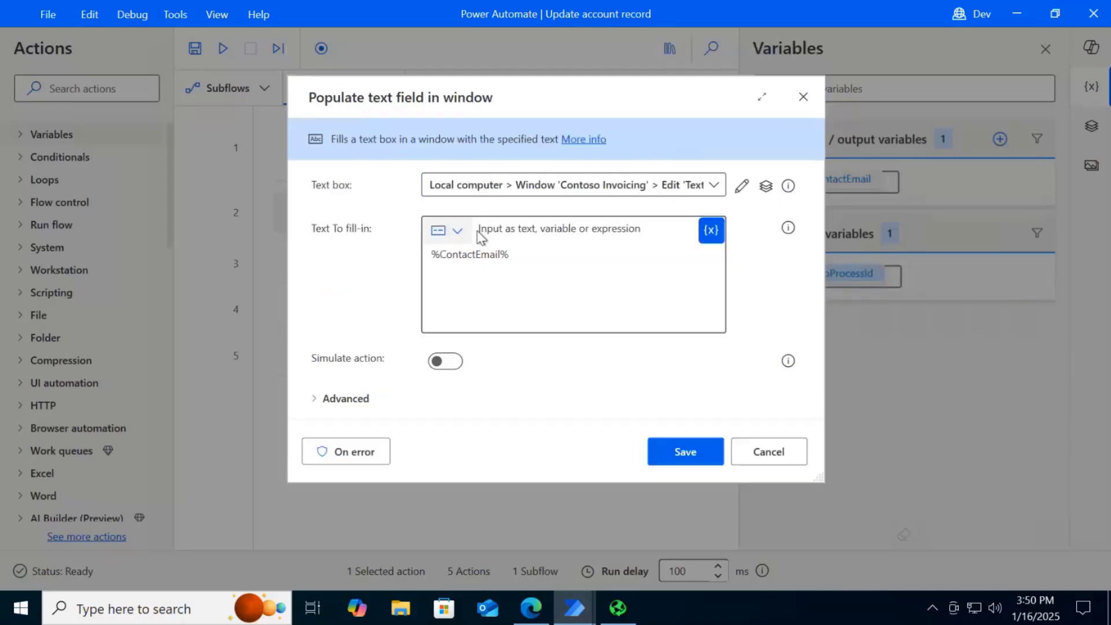
View the variables available for the text to fill in of Populate text field in window, keep %ContactEmail%, and save the action
click(564, 256)
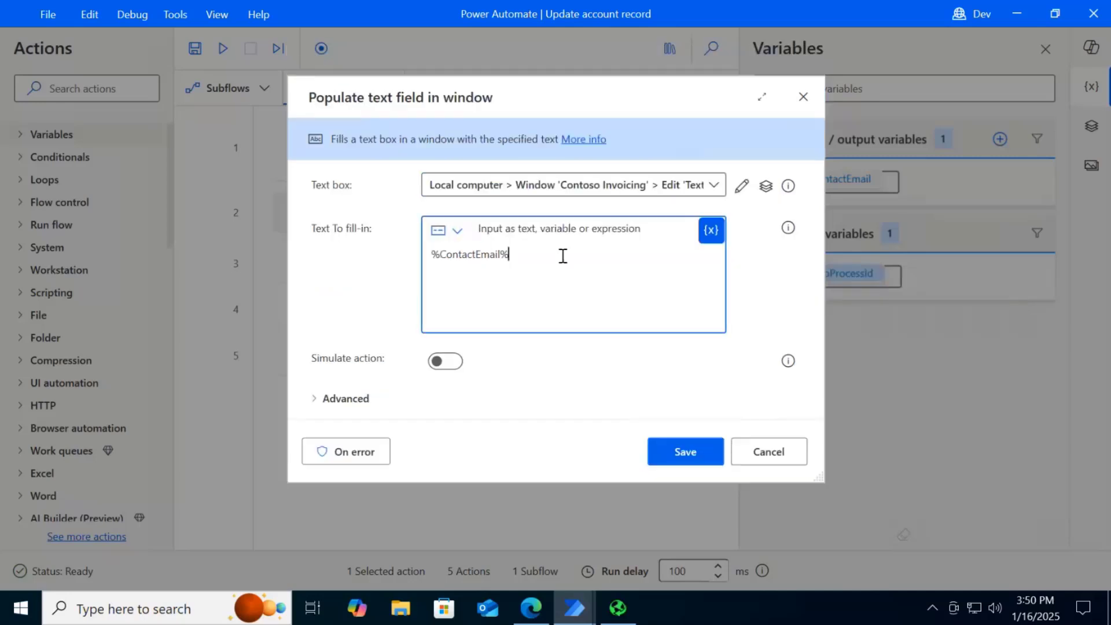
click(711, 234)
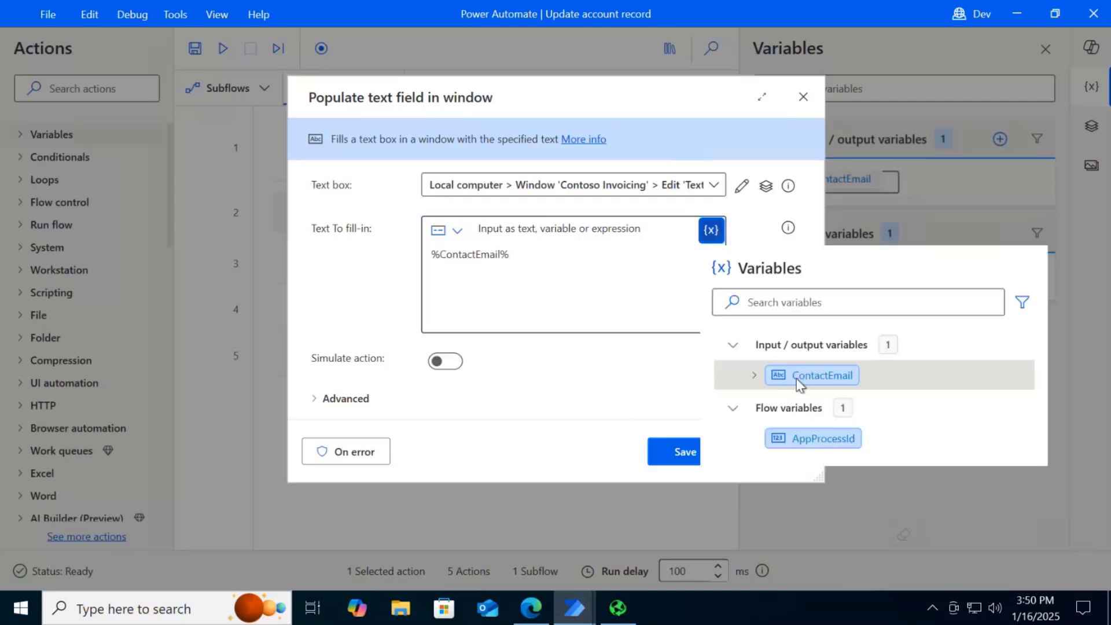
click(579, 449)
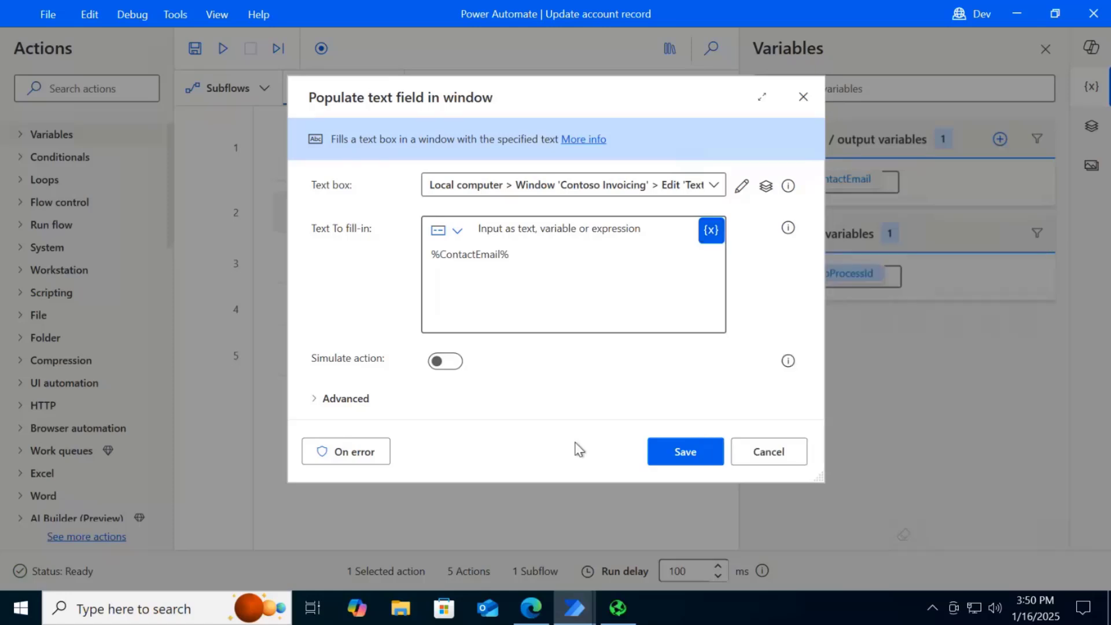
click(685, 451)
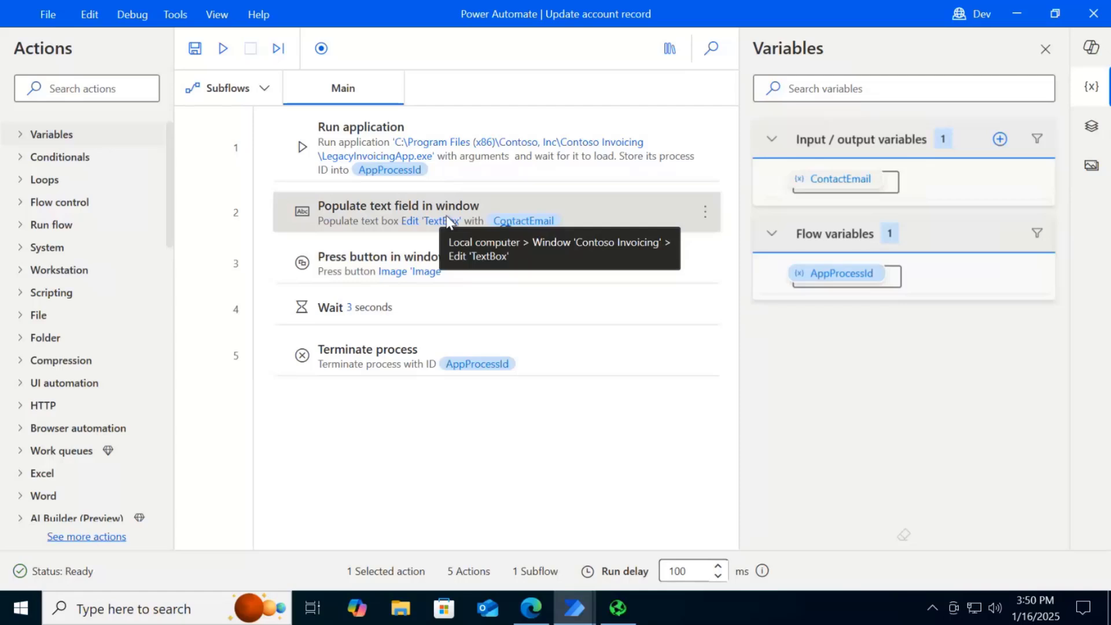
Inspect the UI element of Press button in window, compare it with the save button in Contoso Invoicing, and cancel the properties
double_click(393, 262)
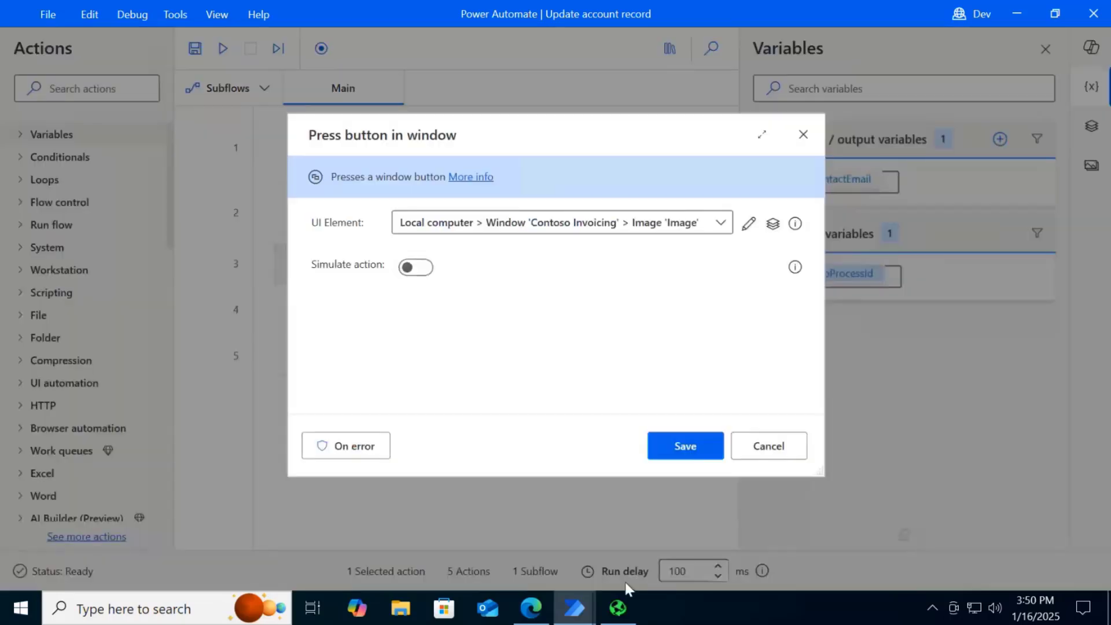
click(620, 609)
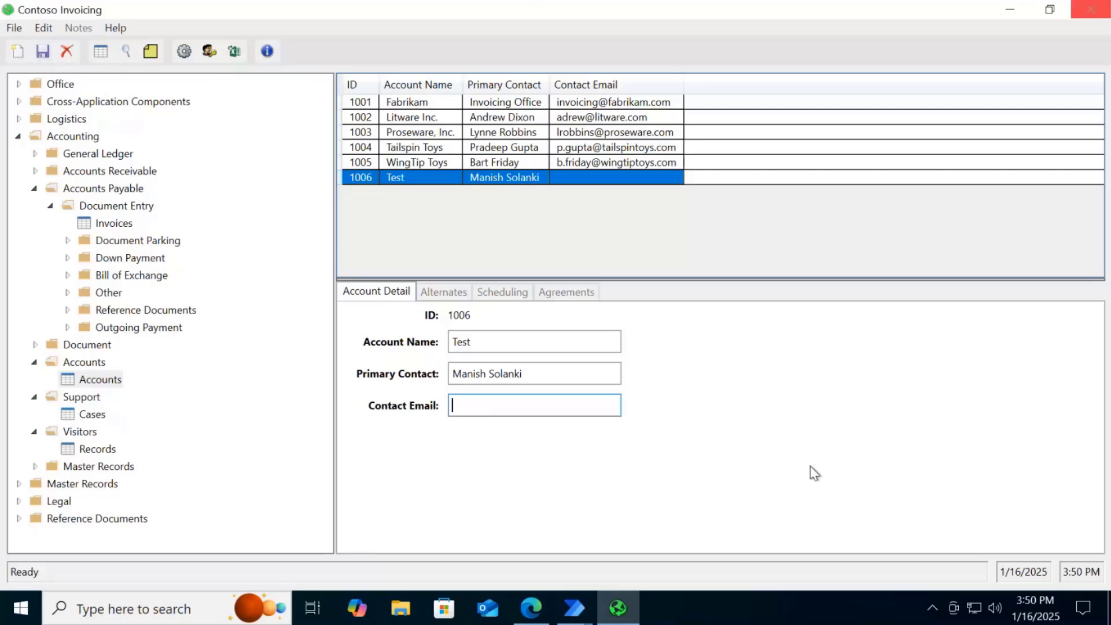
click(575, 611)
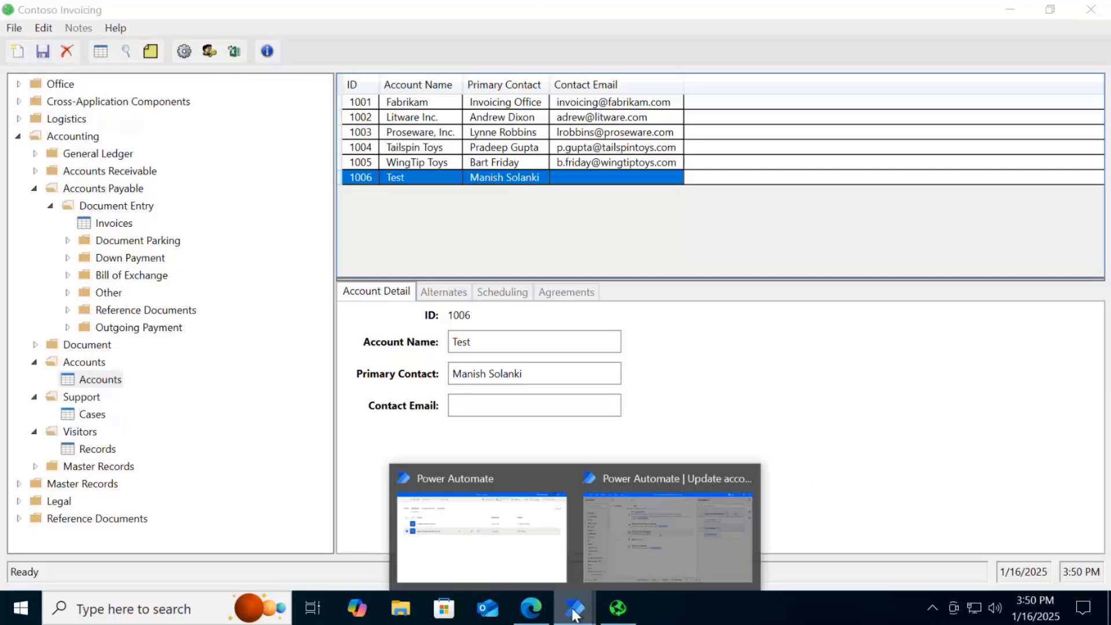
click(634, 550)
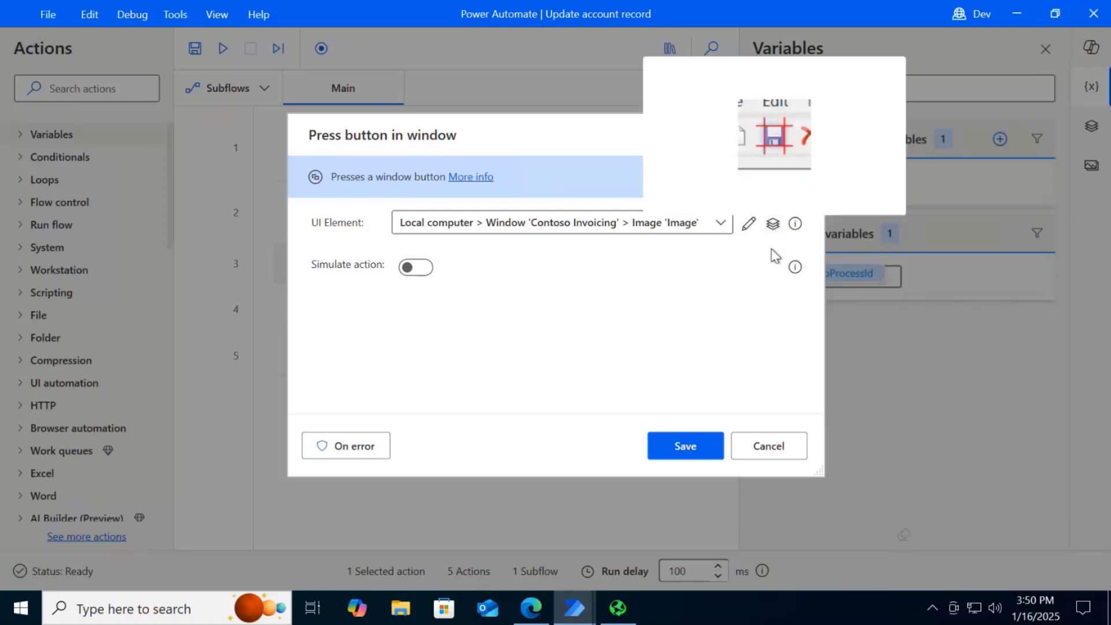
click(757, 447)
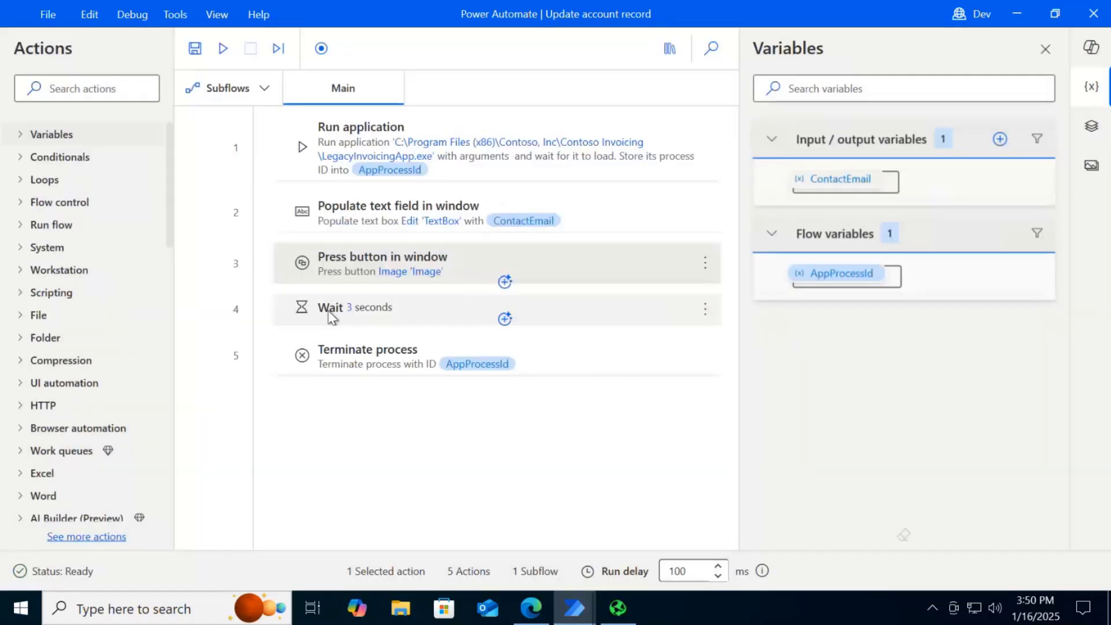
Review the Wait action, inspect the process ID variable of the Terminate process action, and cancel without changes
click(330, 311)
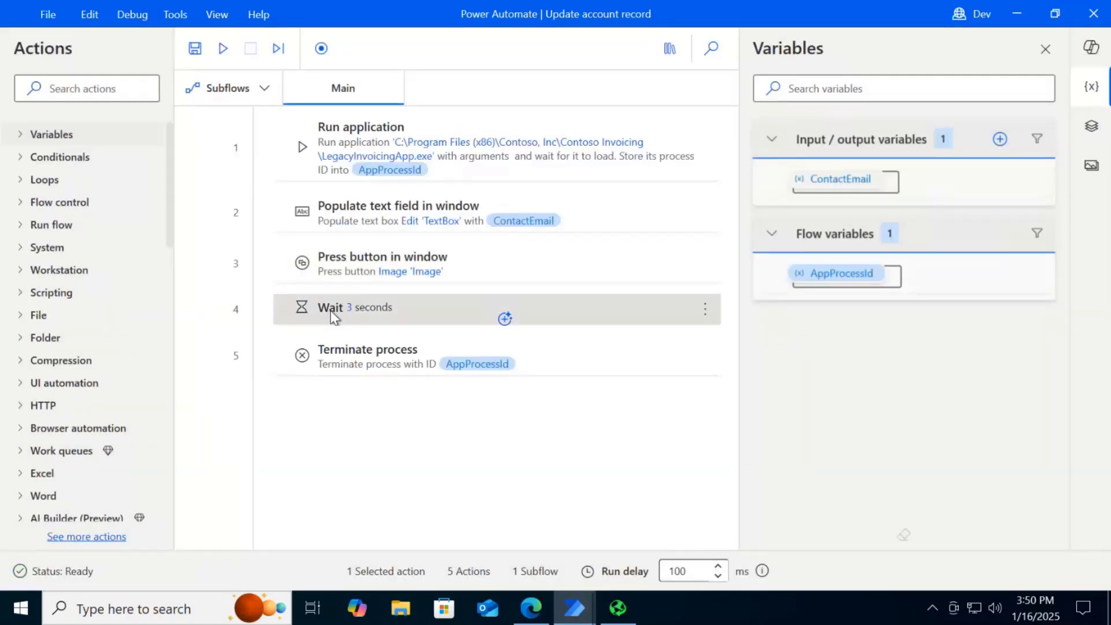
double_click(367, 361)
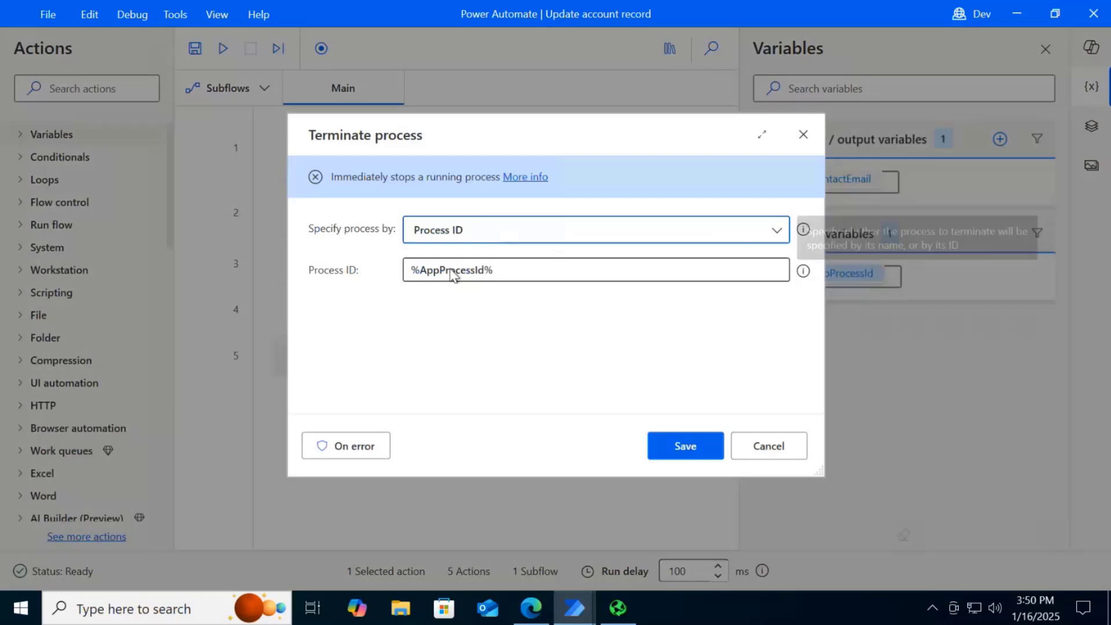
click(512, 272)
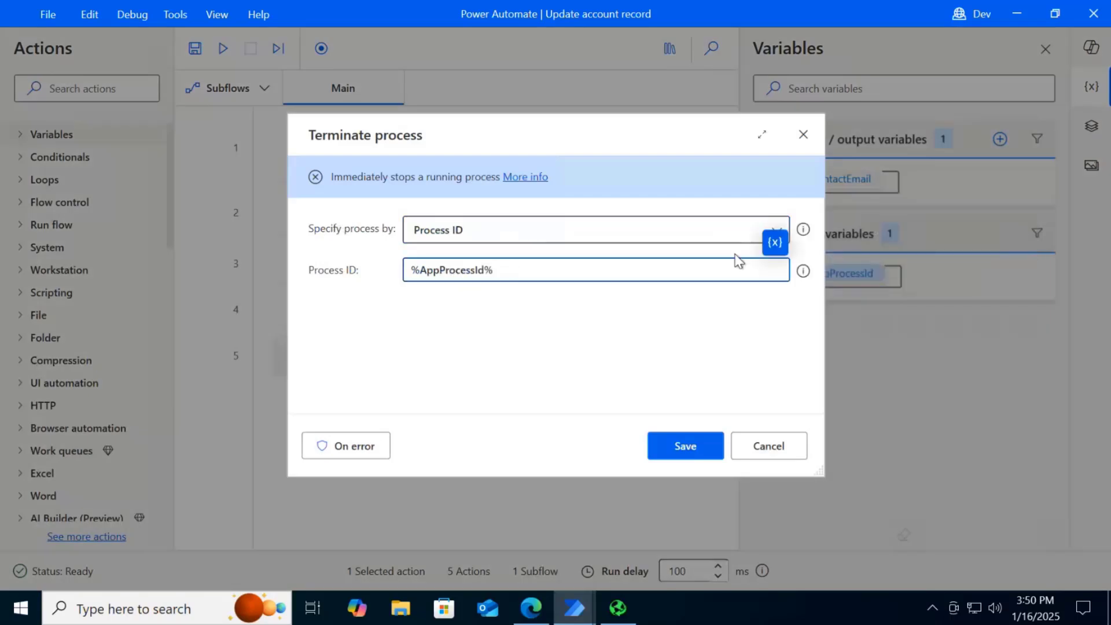
click(775, 242)
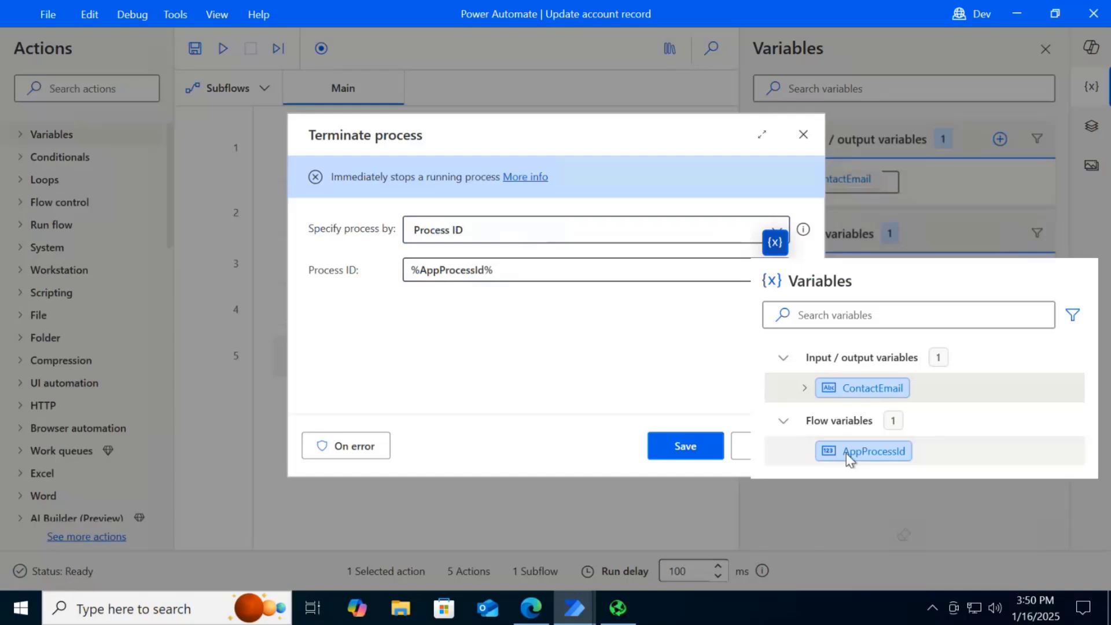
click(599, 446)
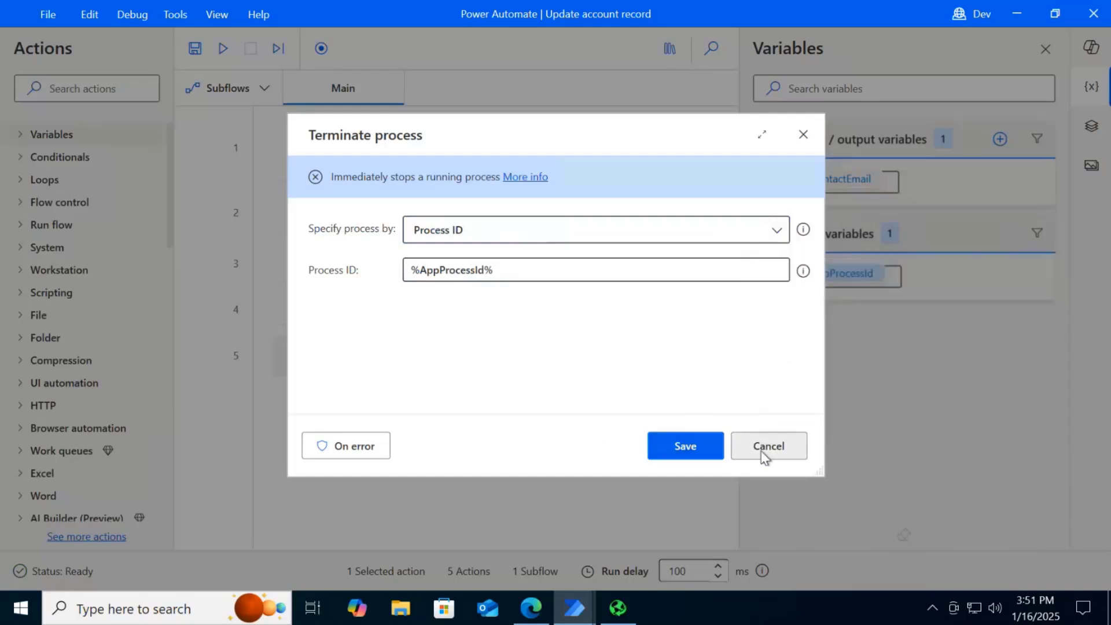
click(762, 451)
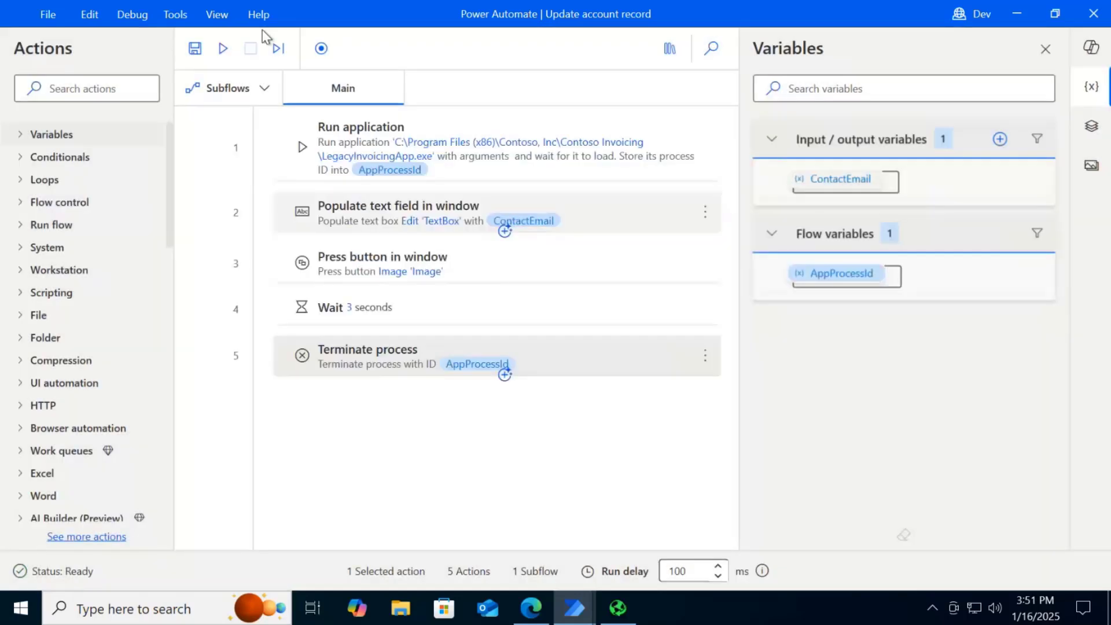
Run the Update account record flow, return to the designer, and read the error details down to the remediation link
click(224, 50)
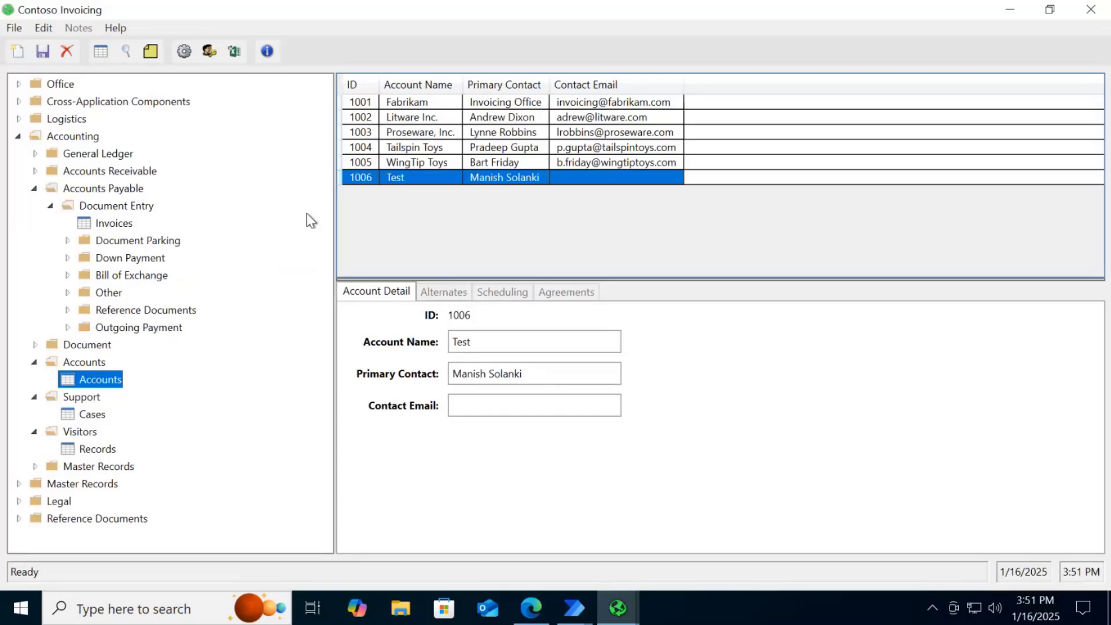
click(573, 617)
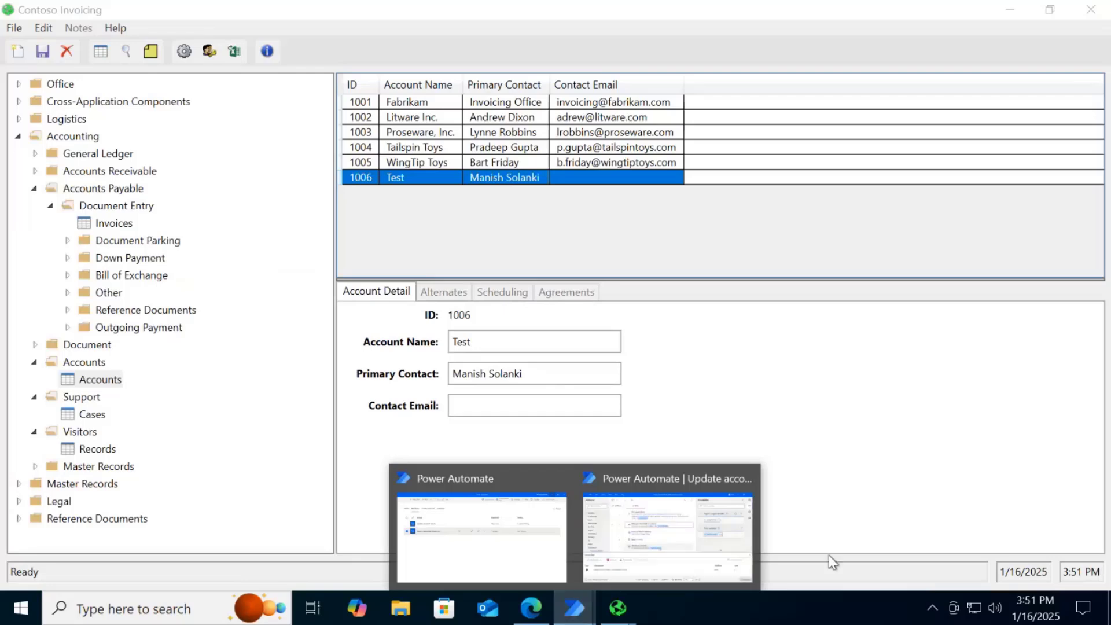
click(666, 568)
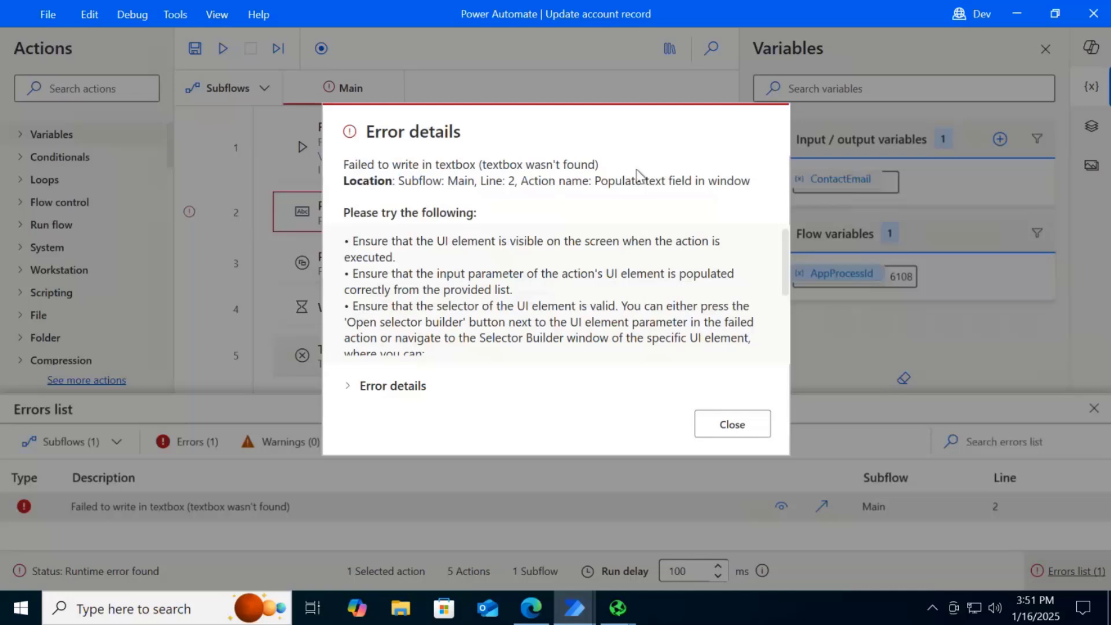
scroll(784, 290, down, 2)
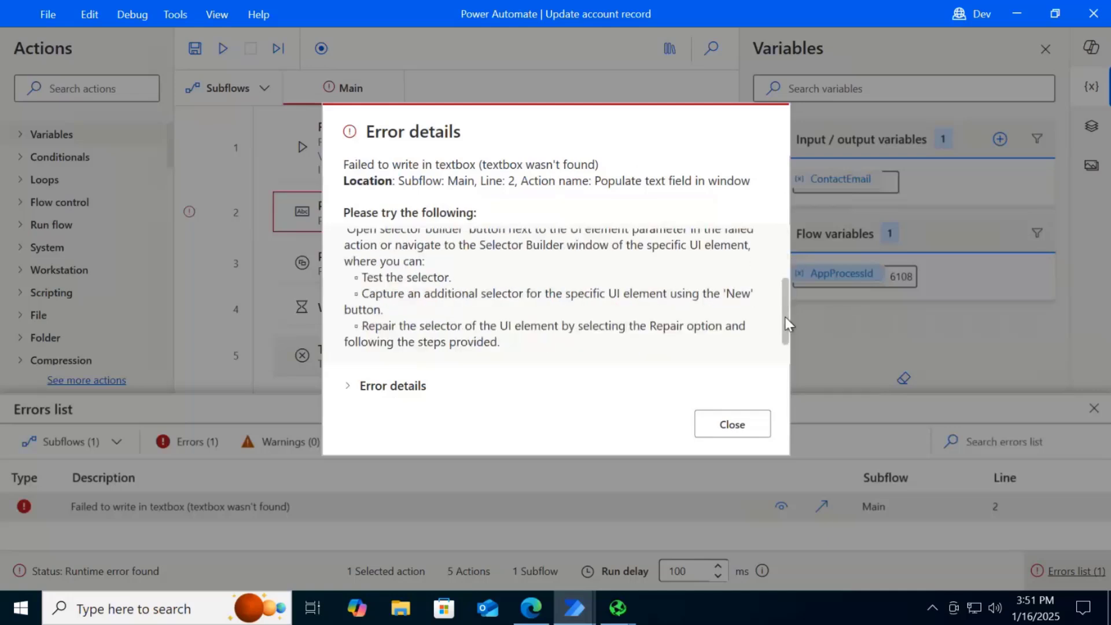
drag(785, 317, 785, 359)
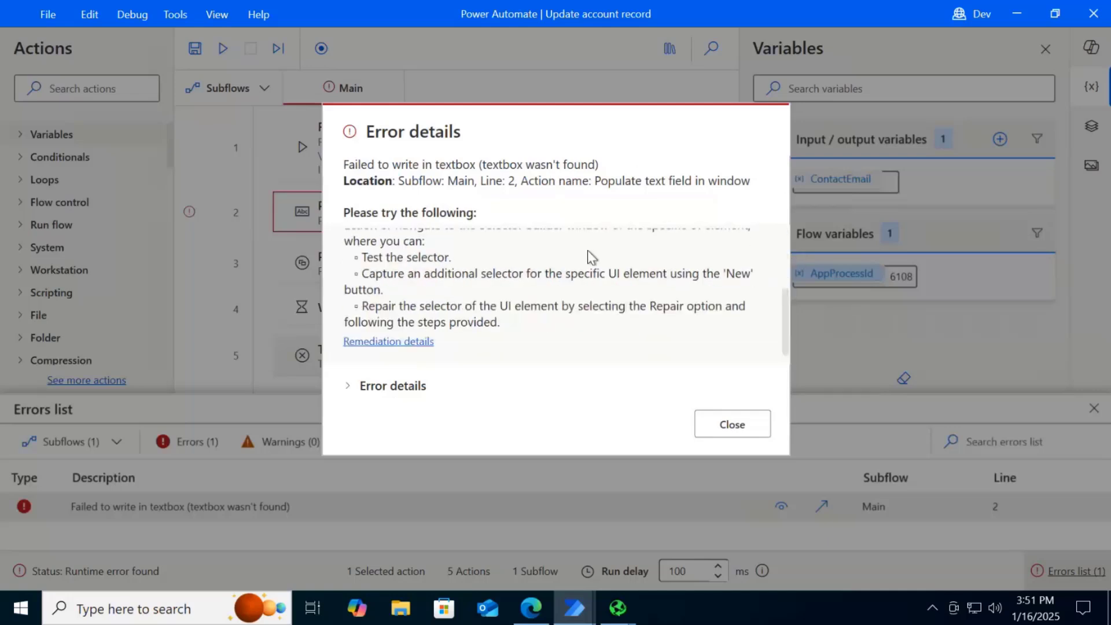
Close the error details, minimise the flow designer, and close Contoso Invoicing
mouse_move(787, 342)
mouse_down()
mouse_move(784, 305)
mouse_move(793, 345)
mouse_up()
click(731, 426)
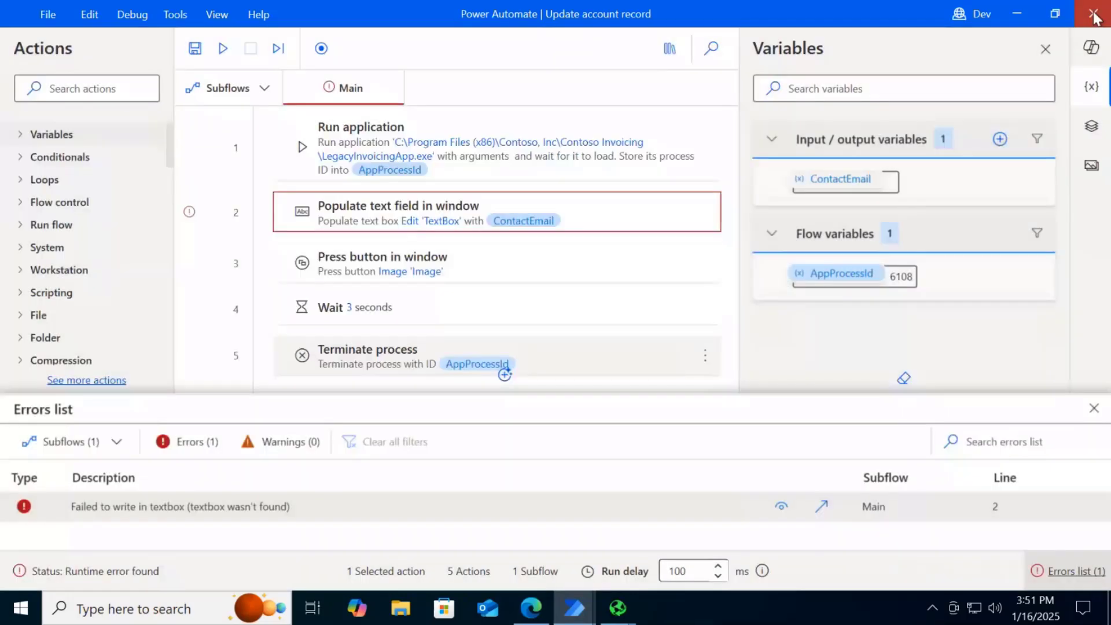
click(1020, 13)
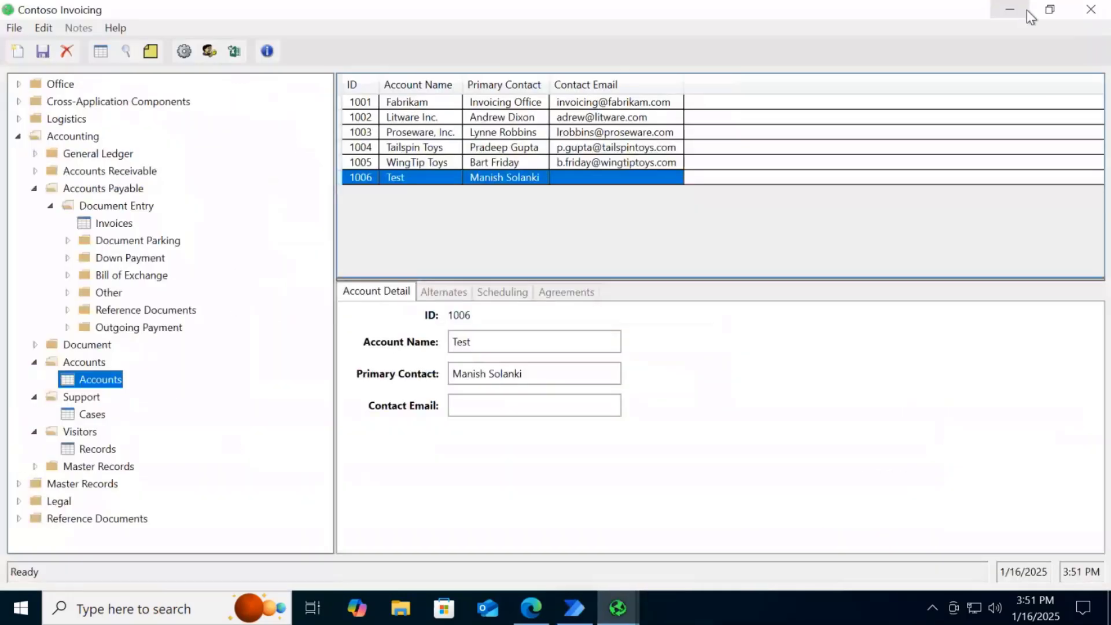
click(1092, 11)
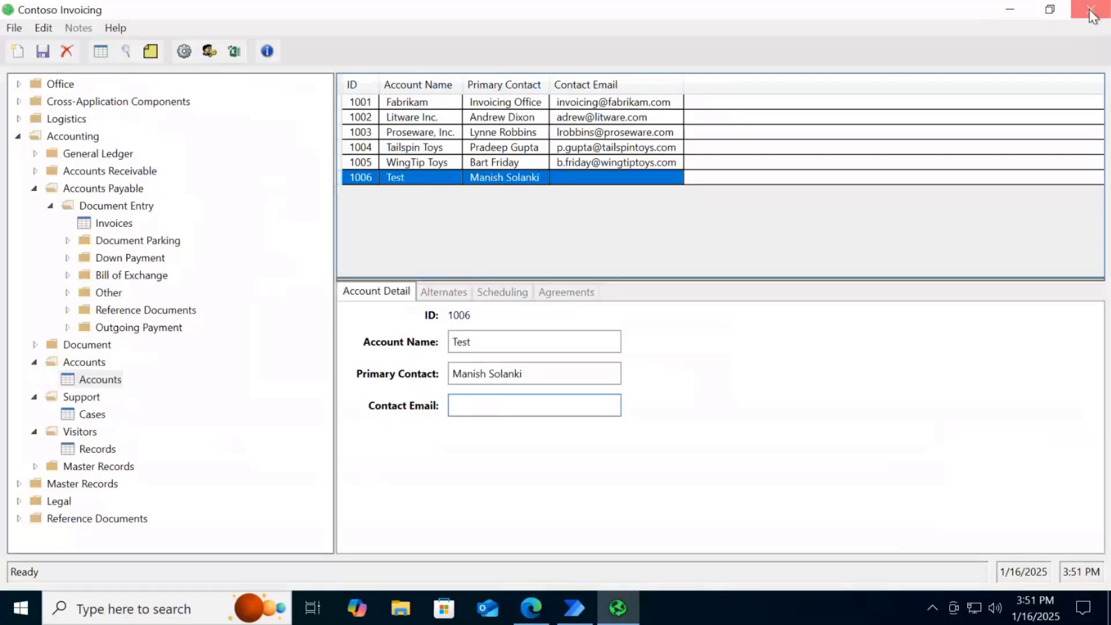
Switch to the Attended mode demo cloud flow in Microsoft Edge and review the desktop flow action's parameters, including its ContactEmail input
click(530, 608)
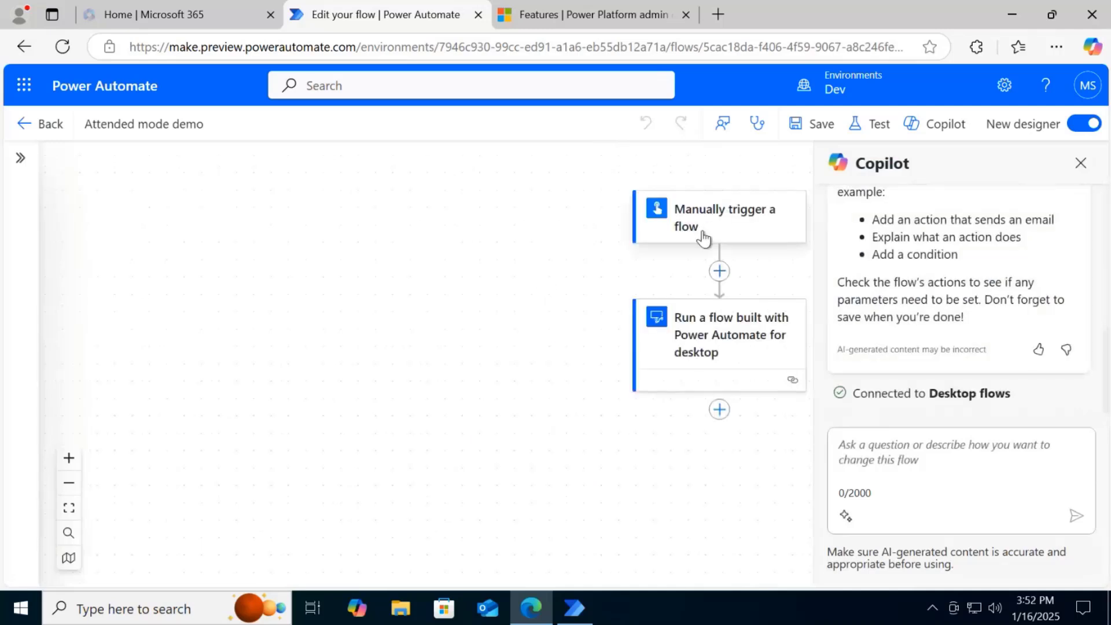
click(704, 339)
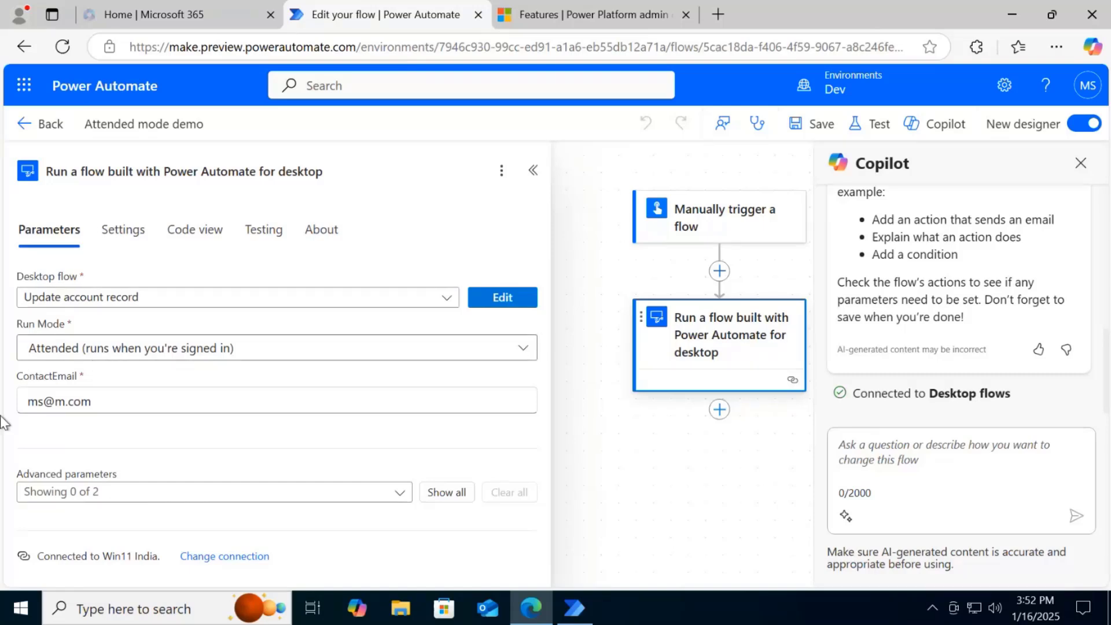
click(99, 404)
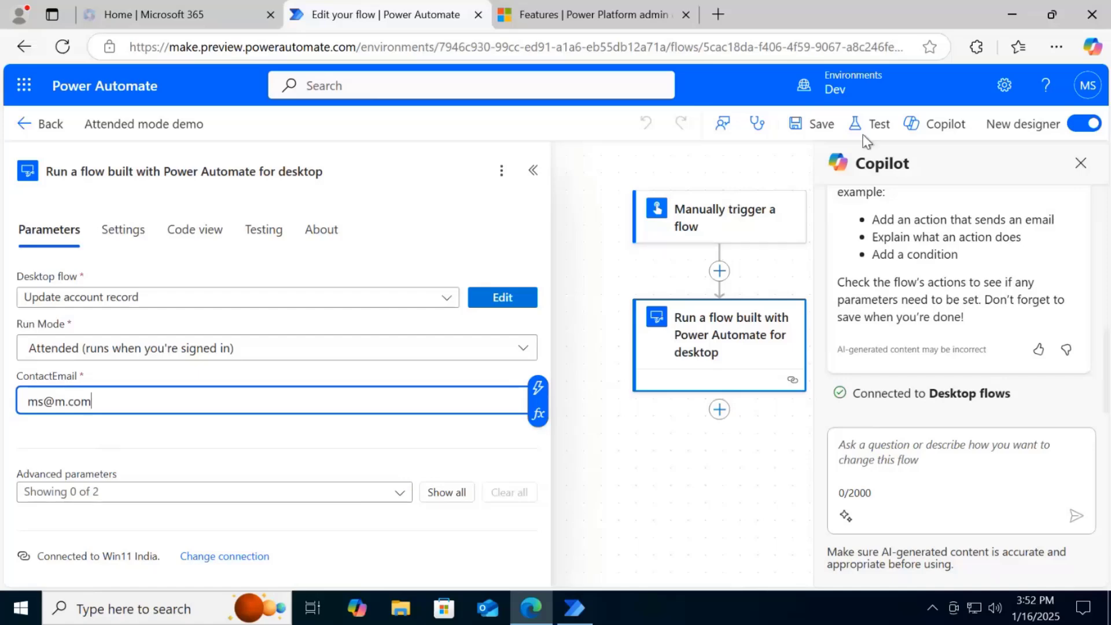
Test the Attended mode demo flow manually, start the run, and dismiss the run confirmation
click(878, 124)
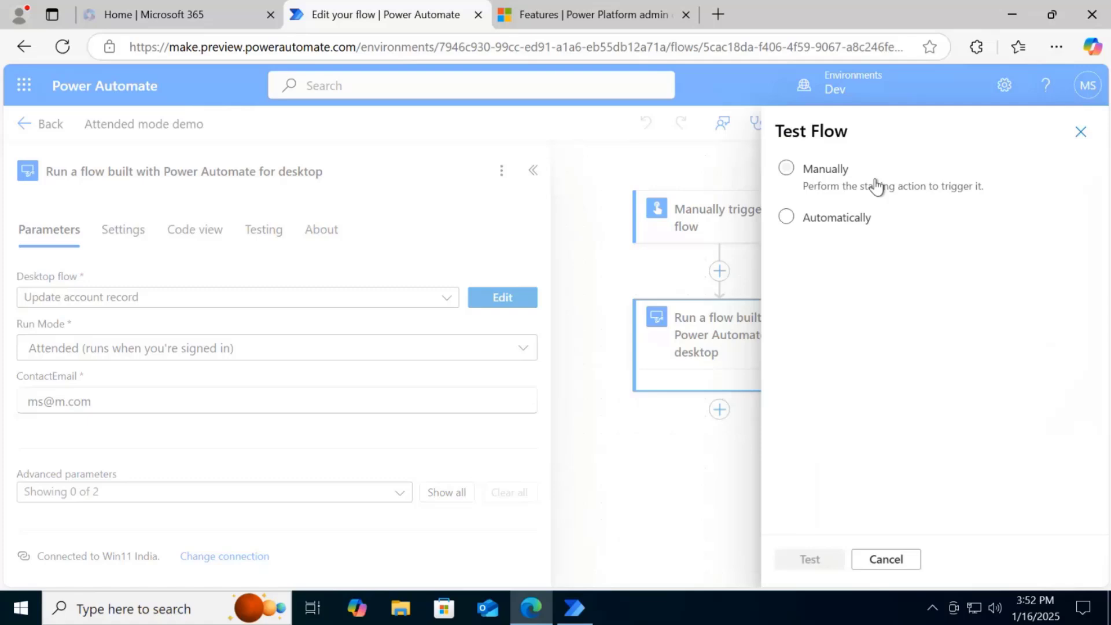
click(877, 187)
click(811, 559)
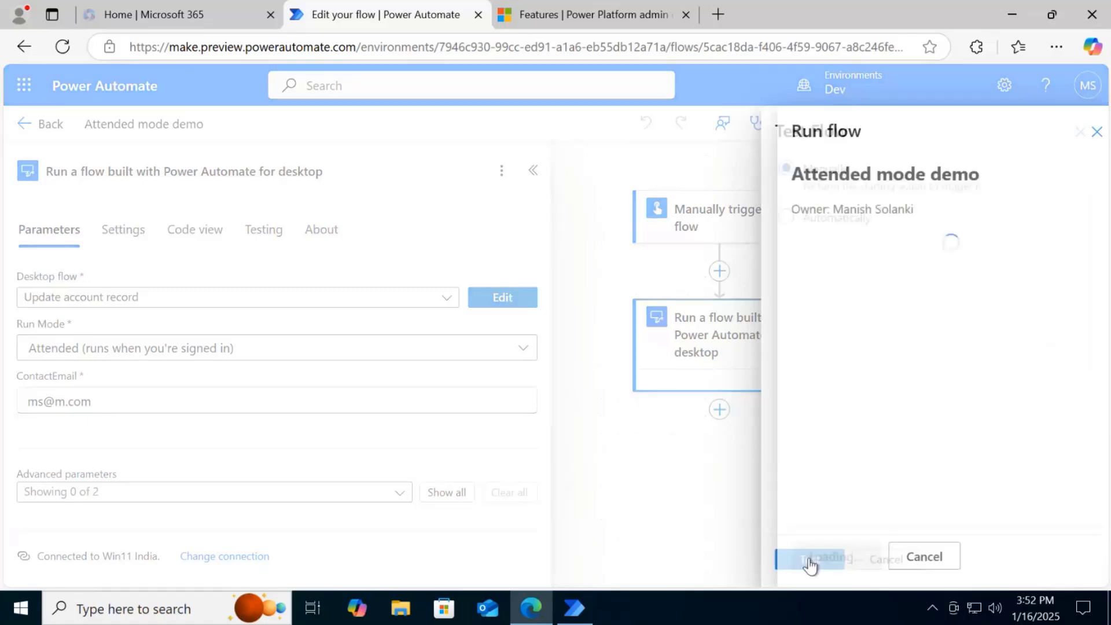
click(811, 561)
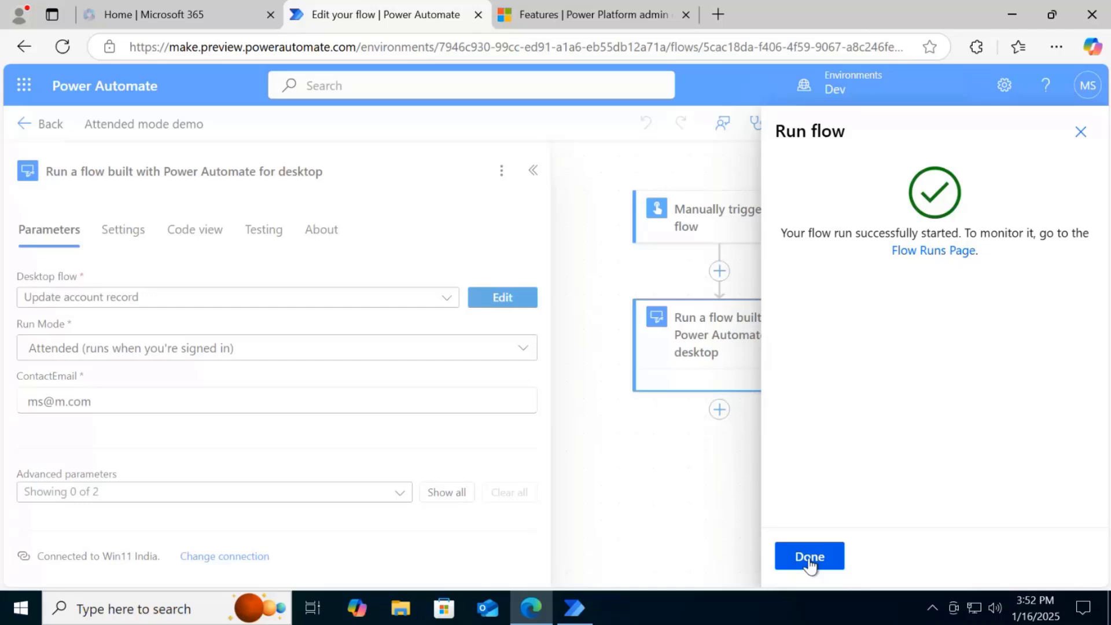
click(810, 558)
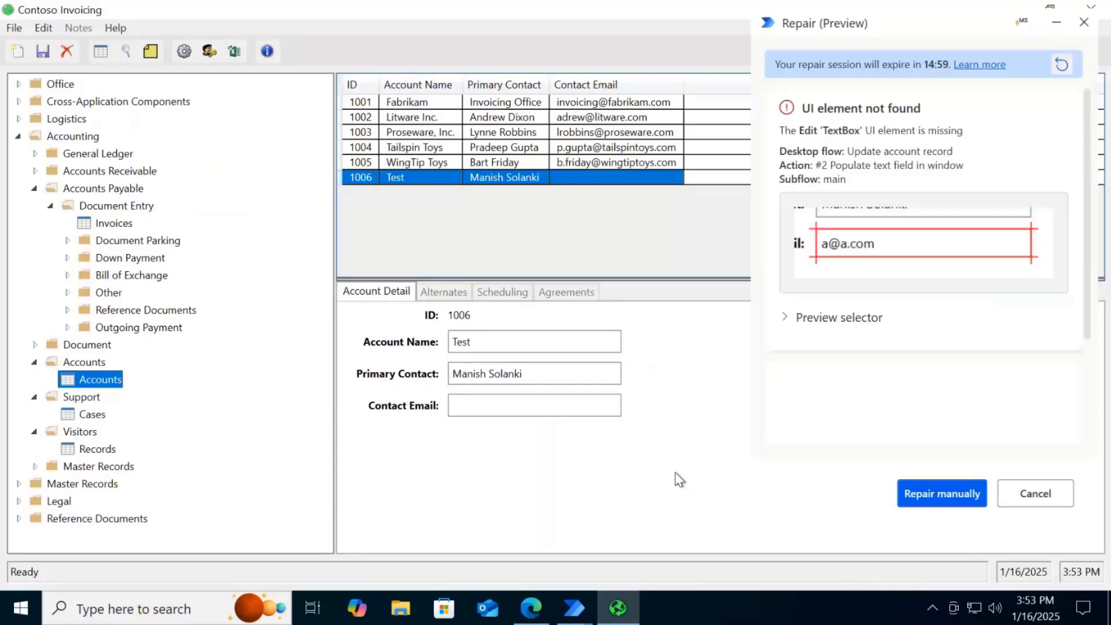
Review the missing UI element and suggested fix in the Repair window, and preview the original text box selector
drag(1084, 212, 1084, 324)
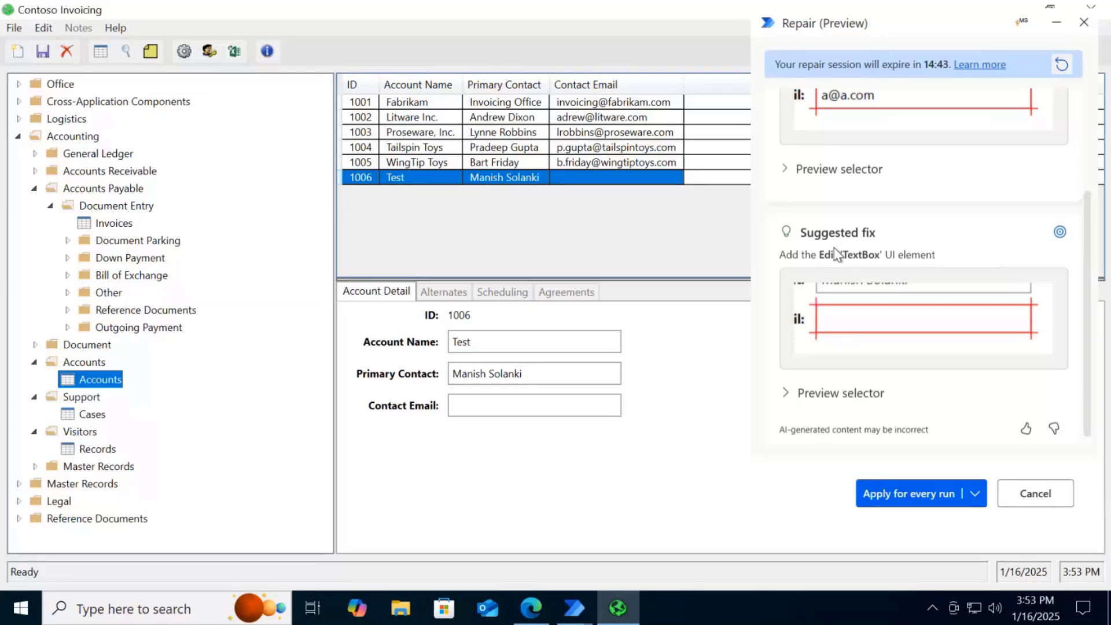
drag(1088, 262, 1082, 134)
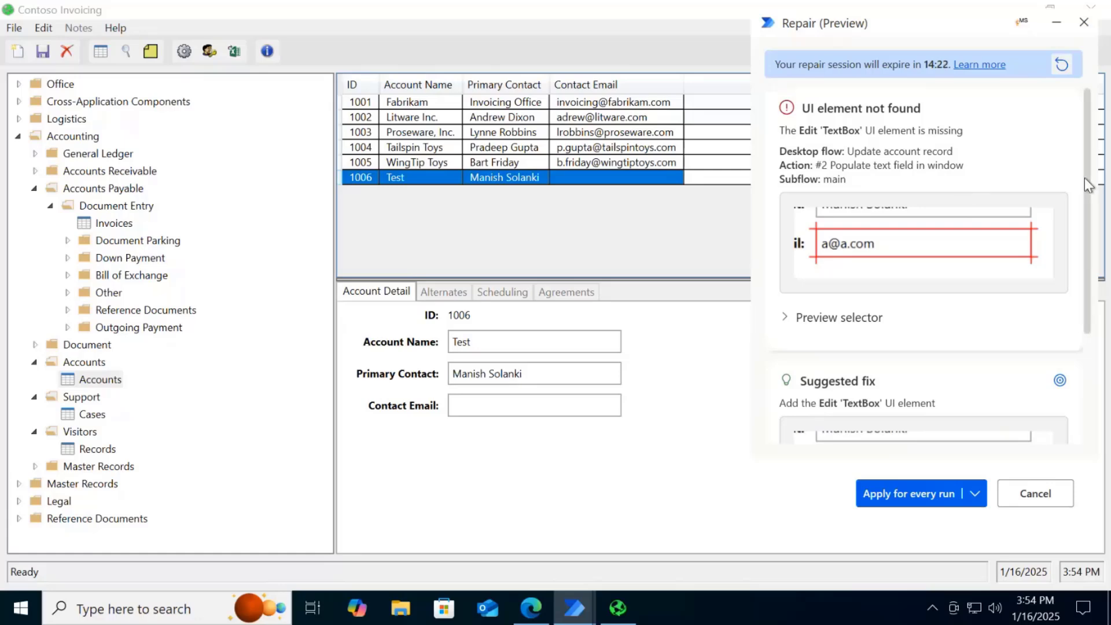
drag(1085, 179, 1085, 182)
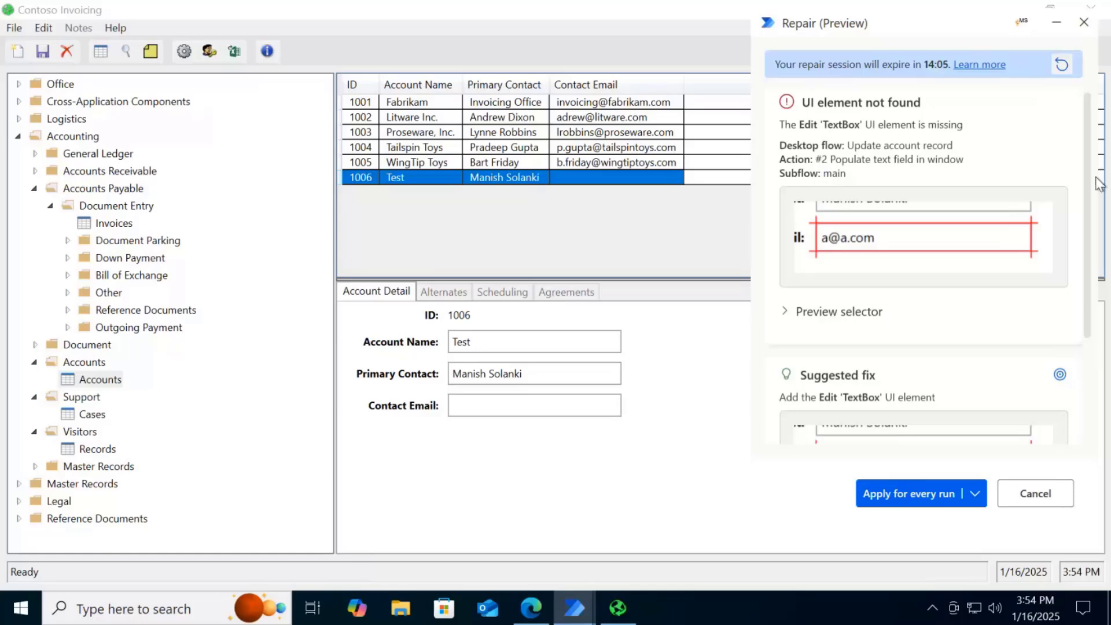
scroll(1088, 195, down, 2)
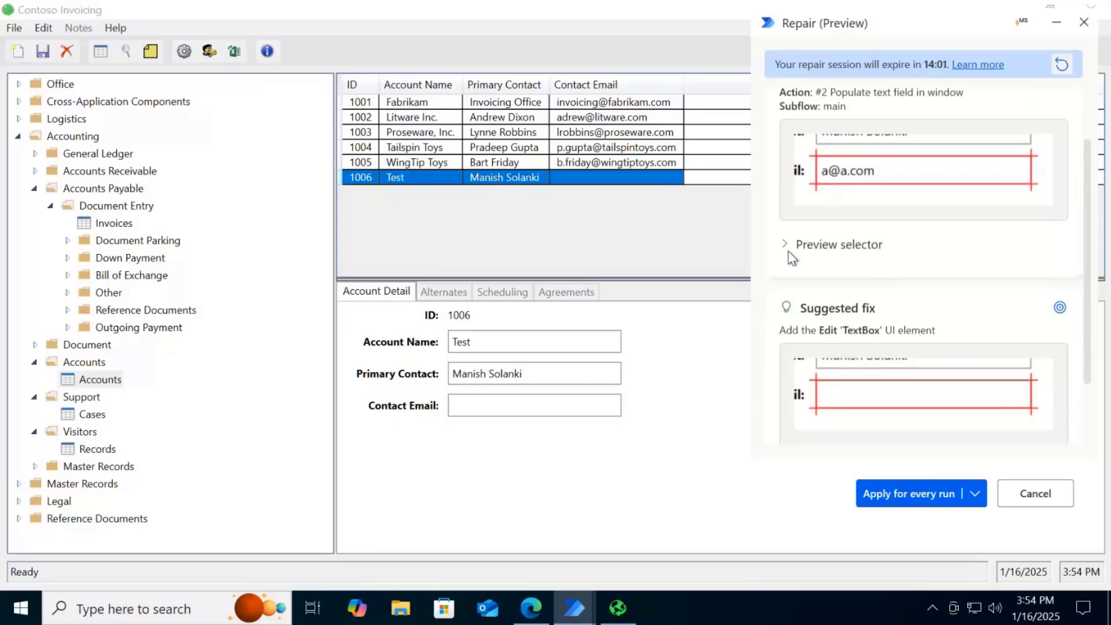
click(786, 246)
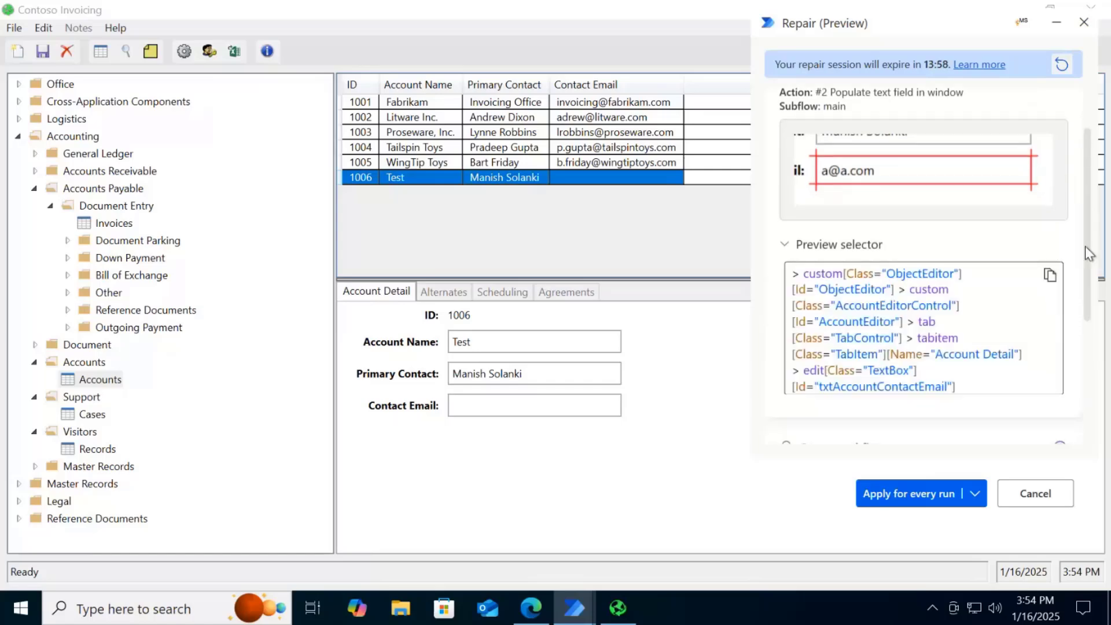
scroll(1085, 246, down, 2)
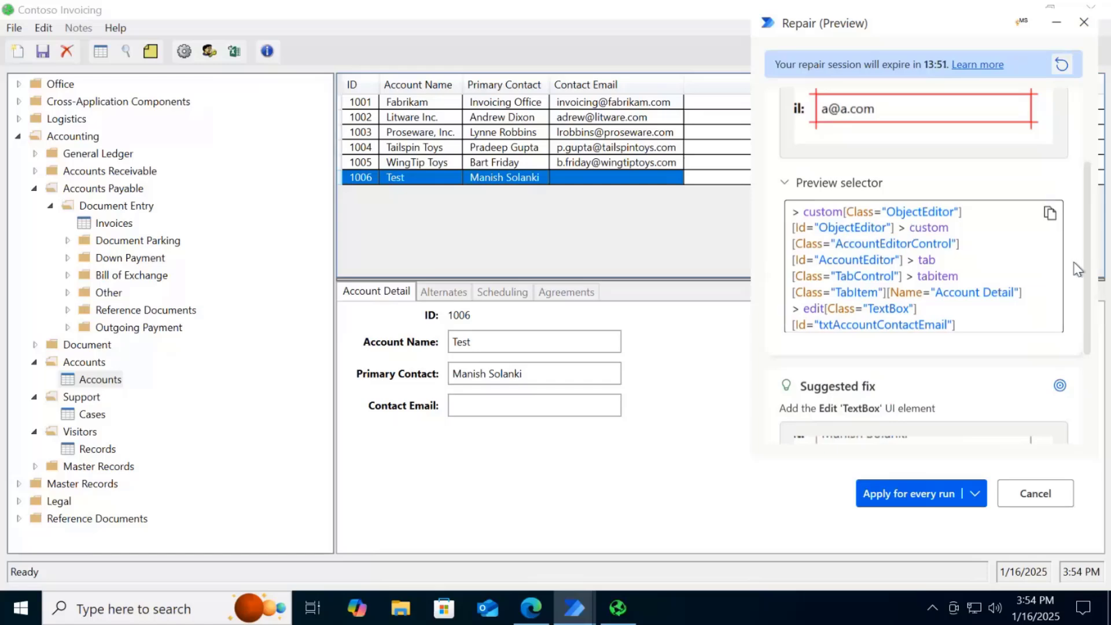
scroll(1086, 262, down, 3)
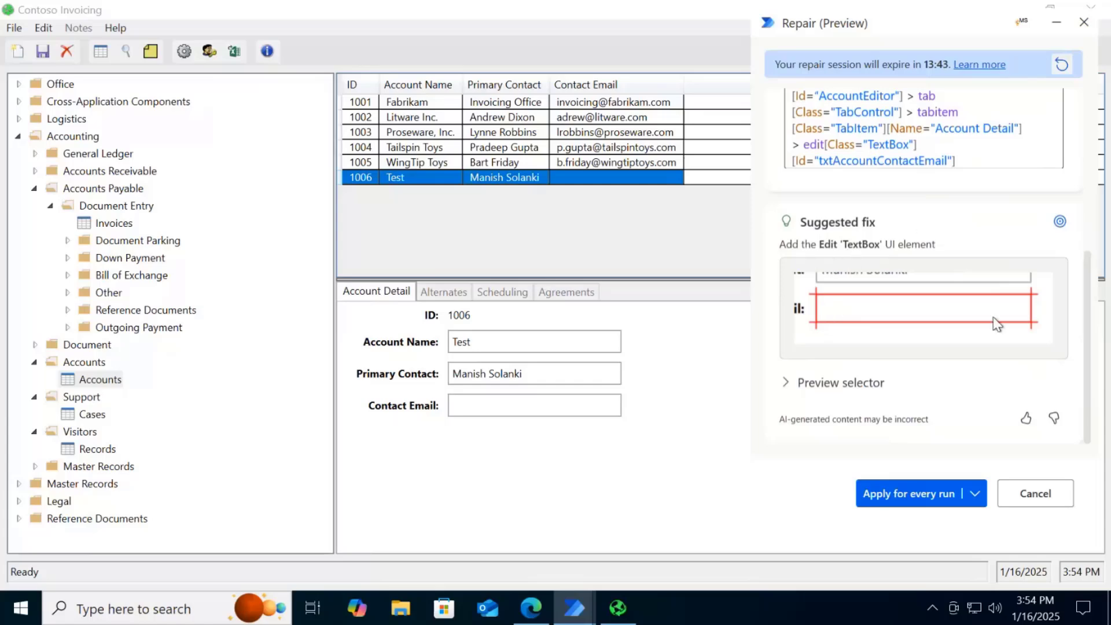
Highlight the suggested text box in Contoso Invoicing and compare the element ID in its selector with the original selector
click(1061, 223)
click(1059, 224)
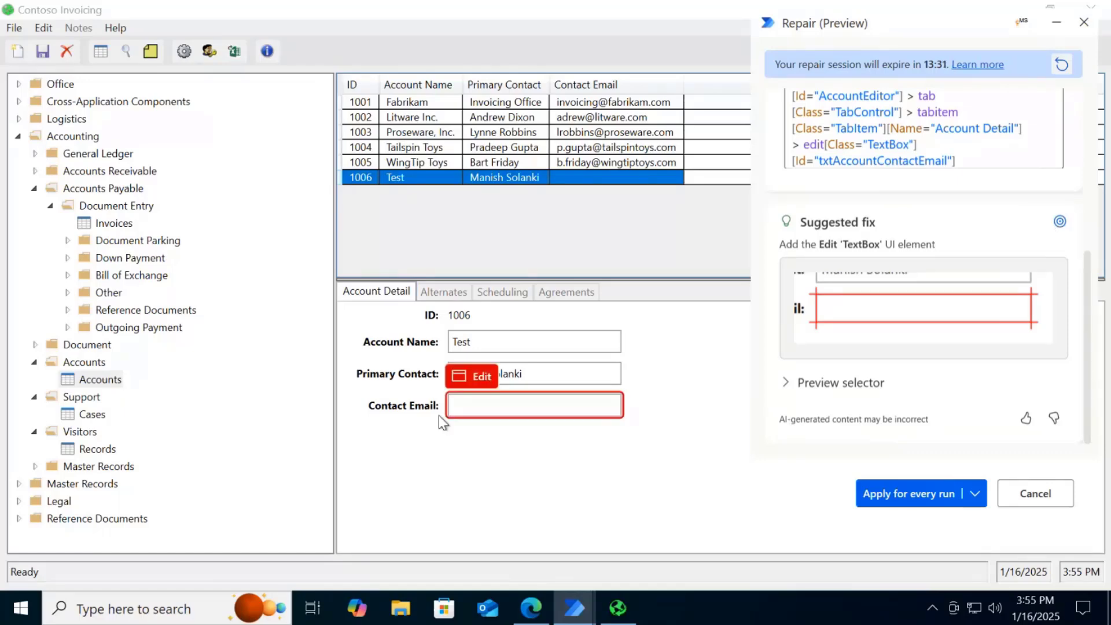
click(787, 384)
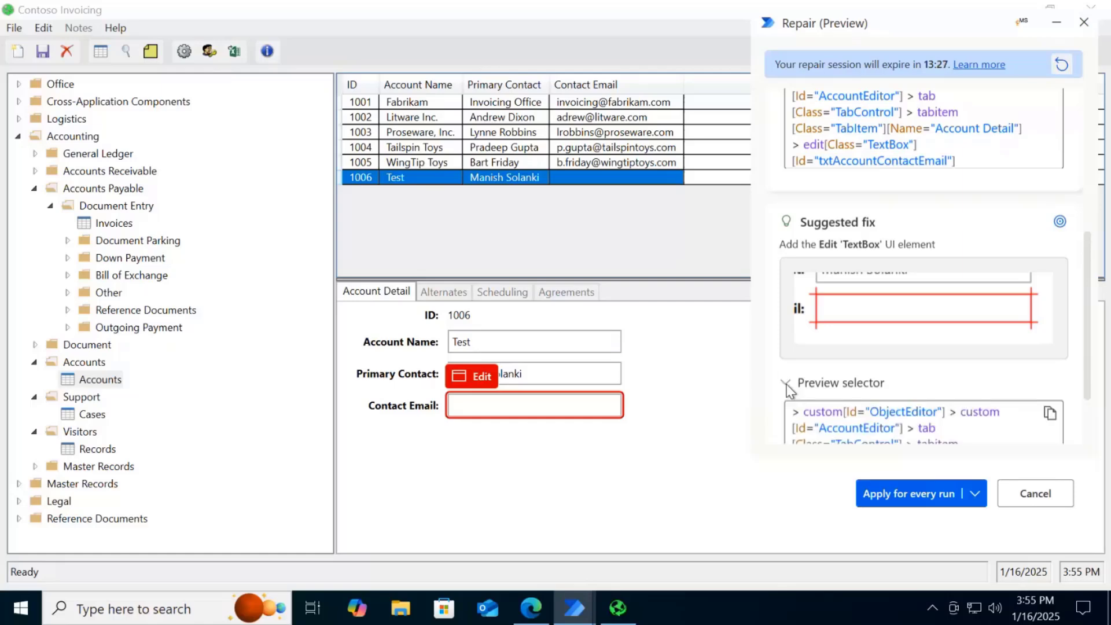
scroll(1013, 380, down, 2)
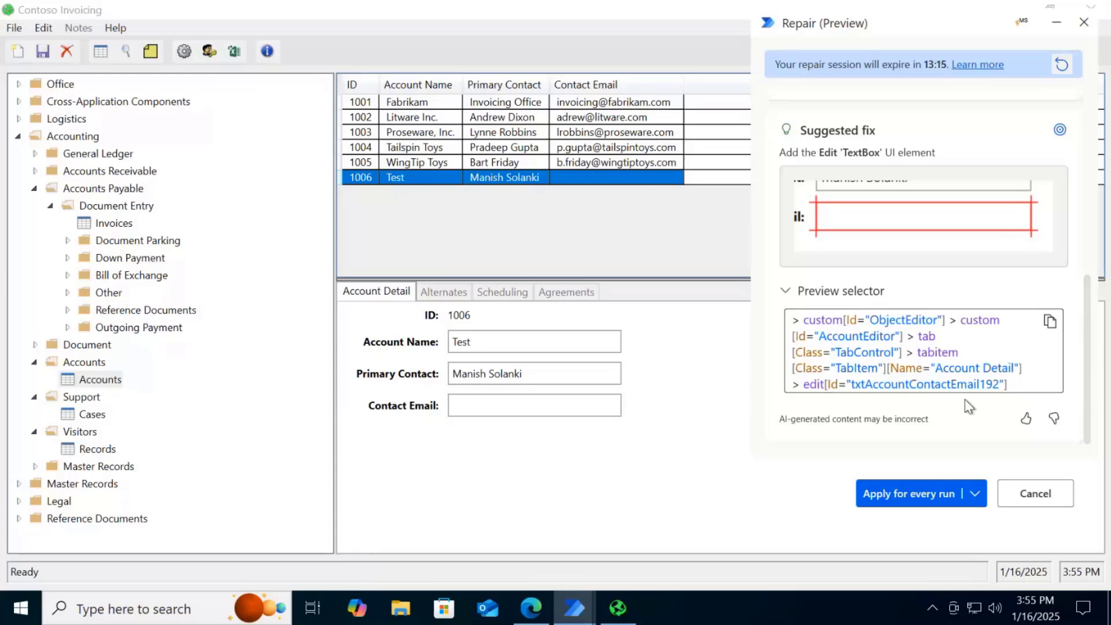
double_click(985, 384)
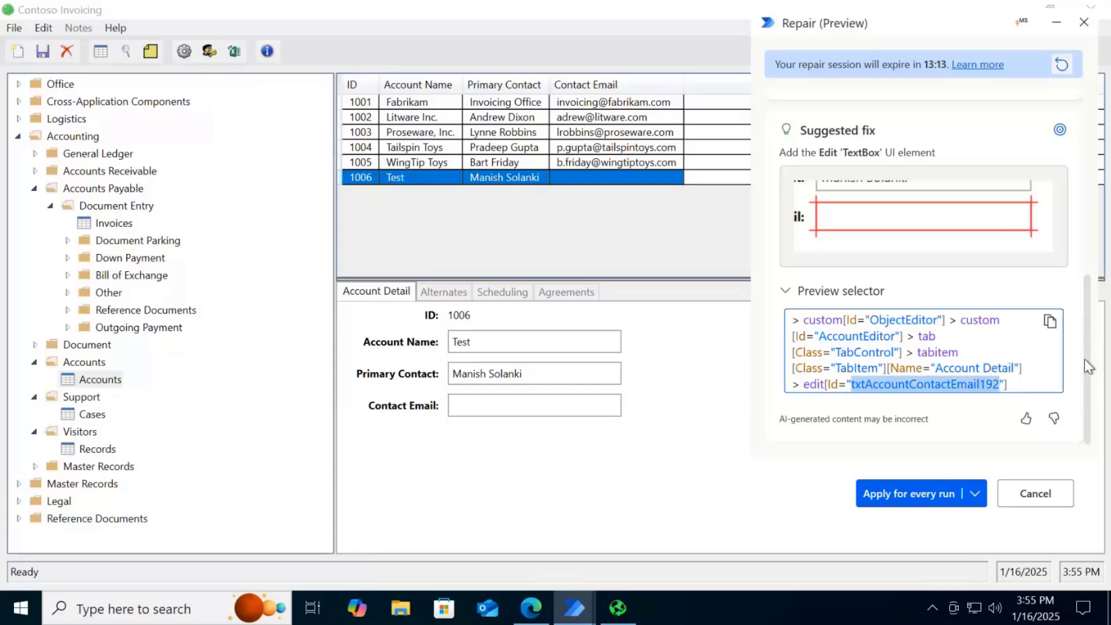
scroll(1082, 321, up, 3)
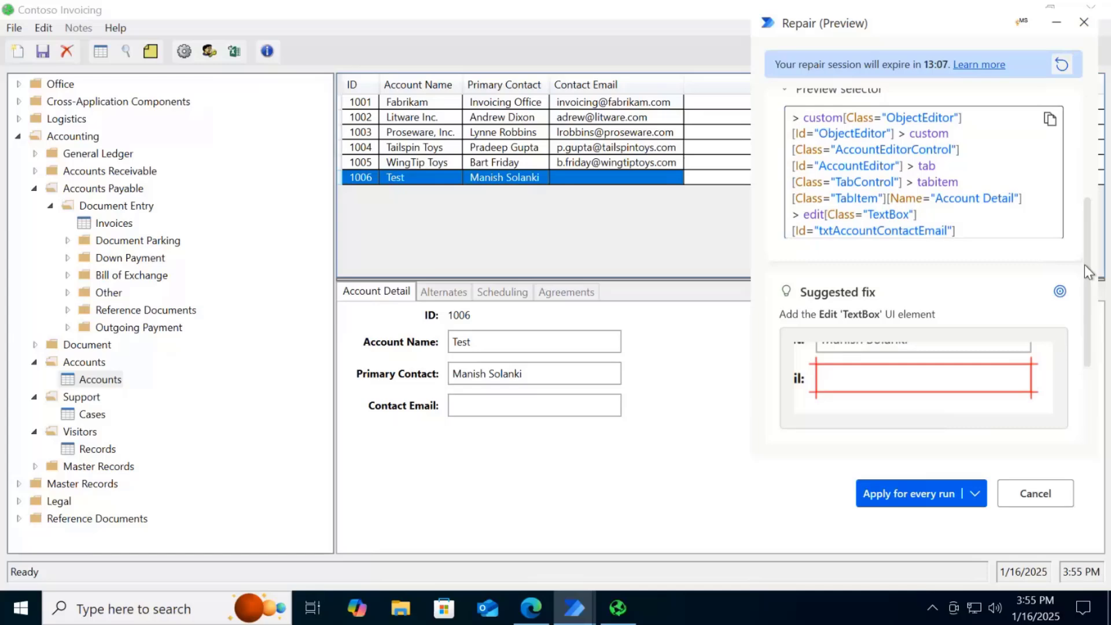
scroll(1091, 300, down, 3)
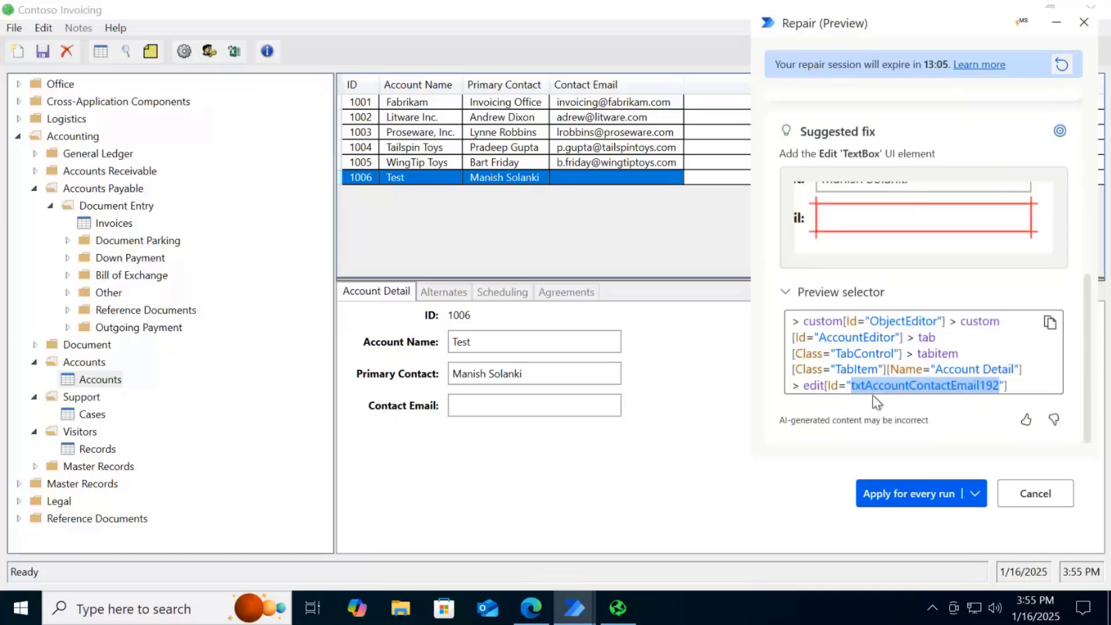
click(986, 389)
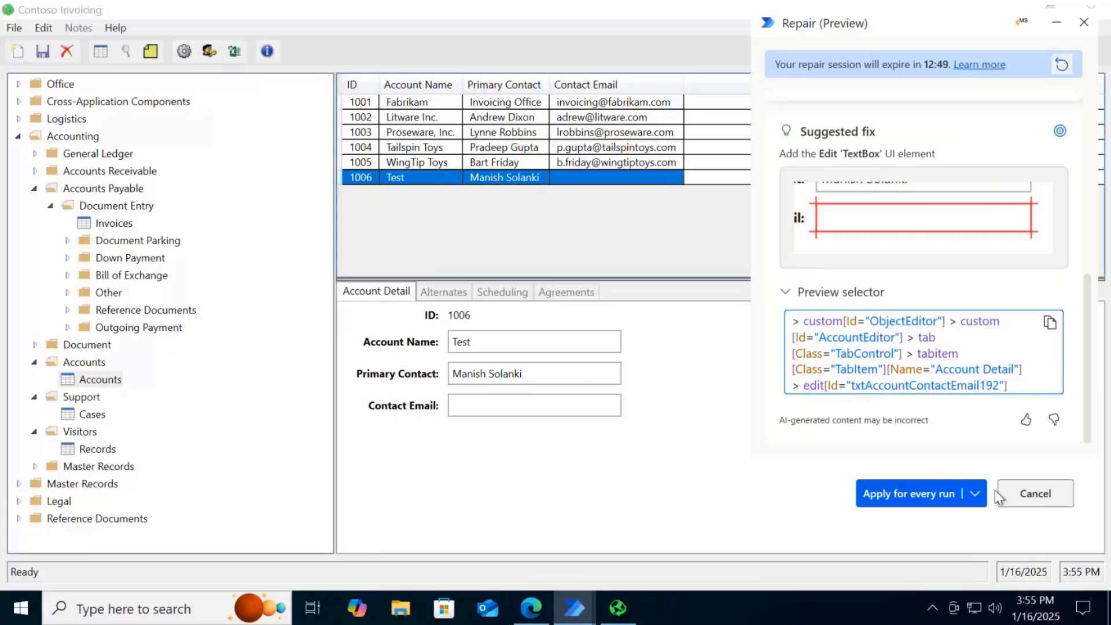
Apply the suggested UI element fix for every run and close the repair confirmation
click(976, 495)
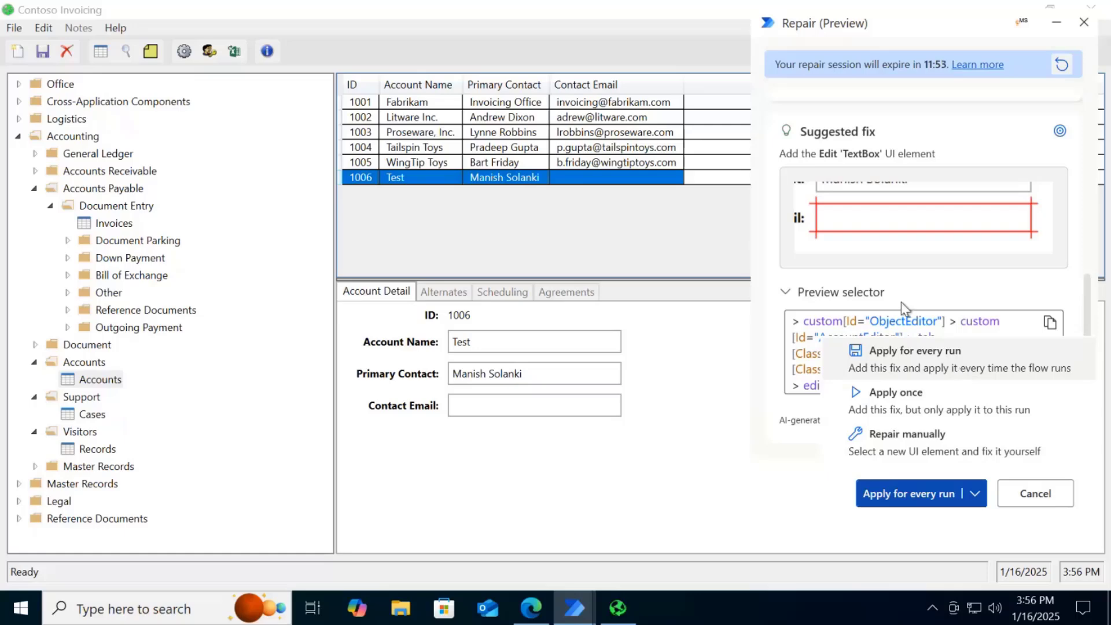
click(910, 356)
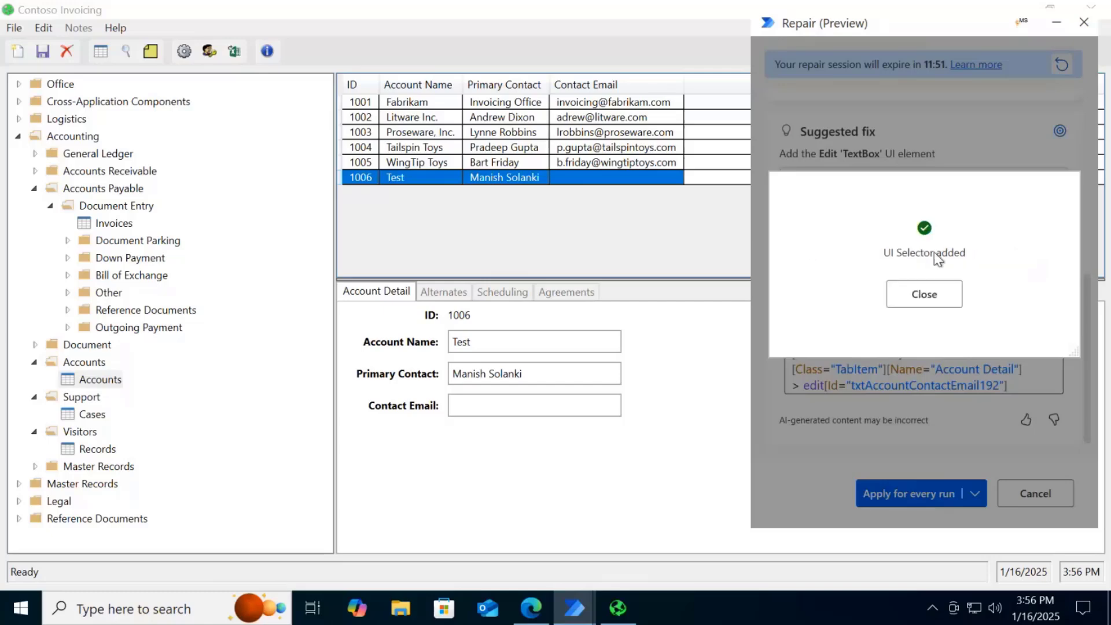
click(948, 292)
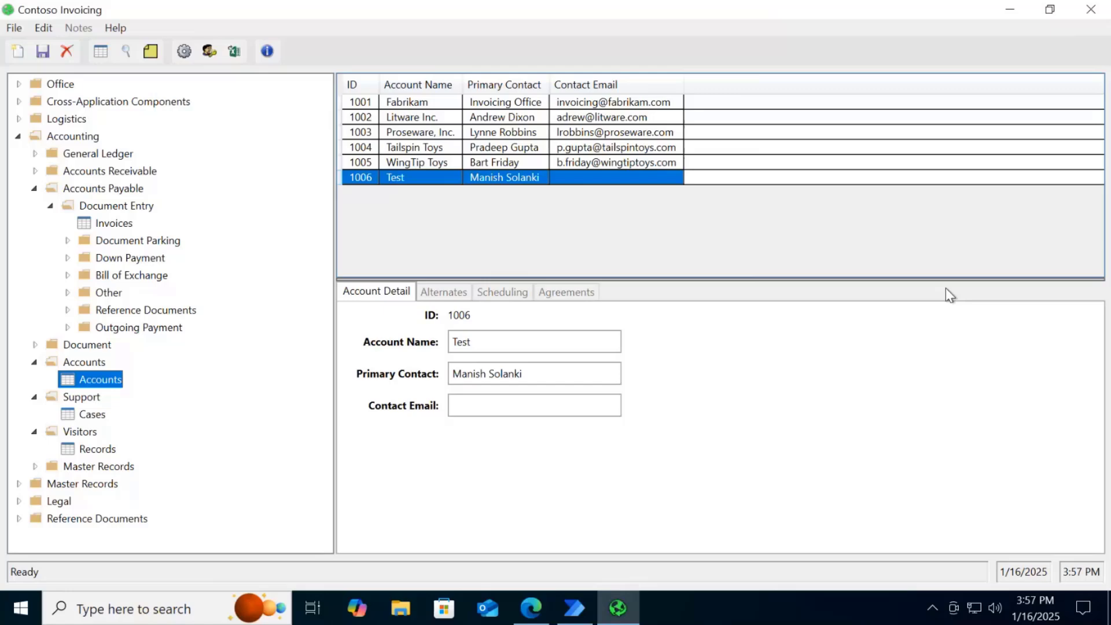
Fill in the contact email of account 1006 in Contoso Invoicing and save the record
click(536, 405)
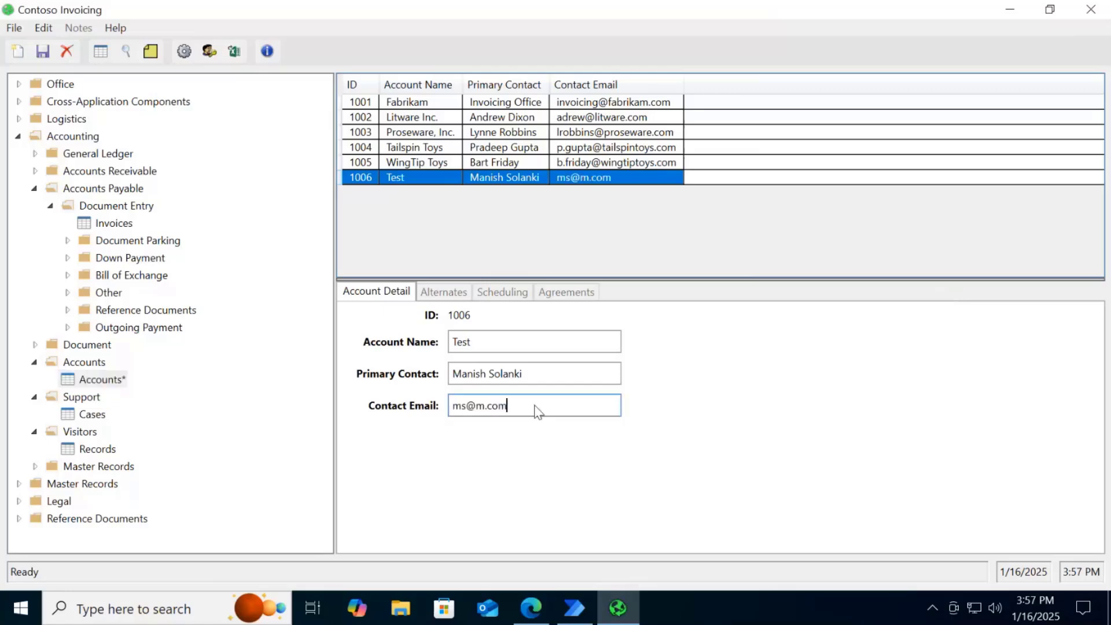
key(ctrl+s)
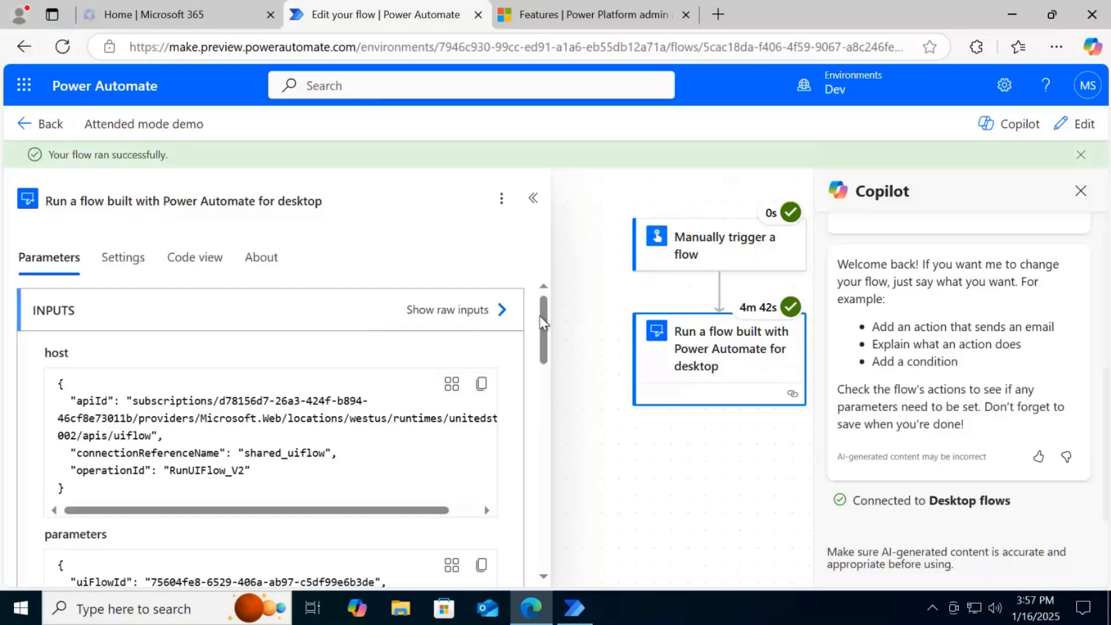
Check the cloud flow's run diagram, switch to Power Automate for desktop, and open the Update account record flow for editing
drag(589, 311, 587, 277)
scroll(587, 277, down, 1)
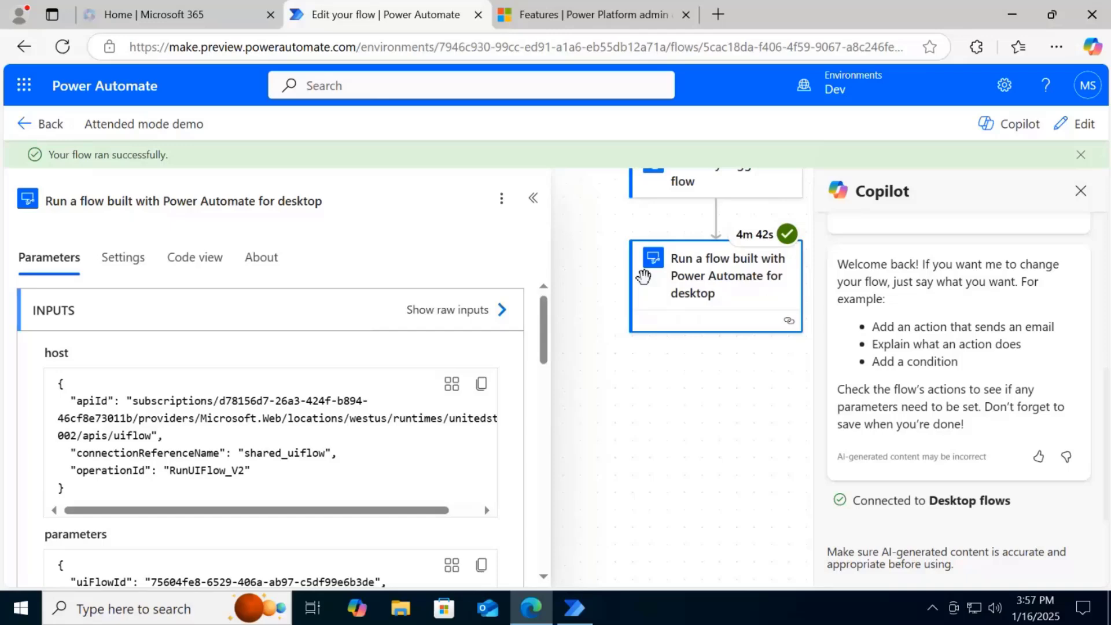
click(572, 618)
click(1019, 16)
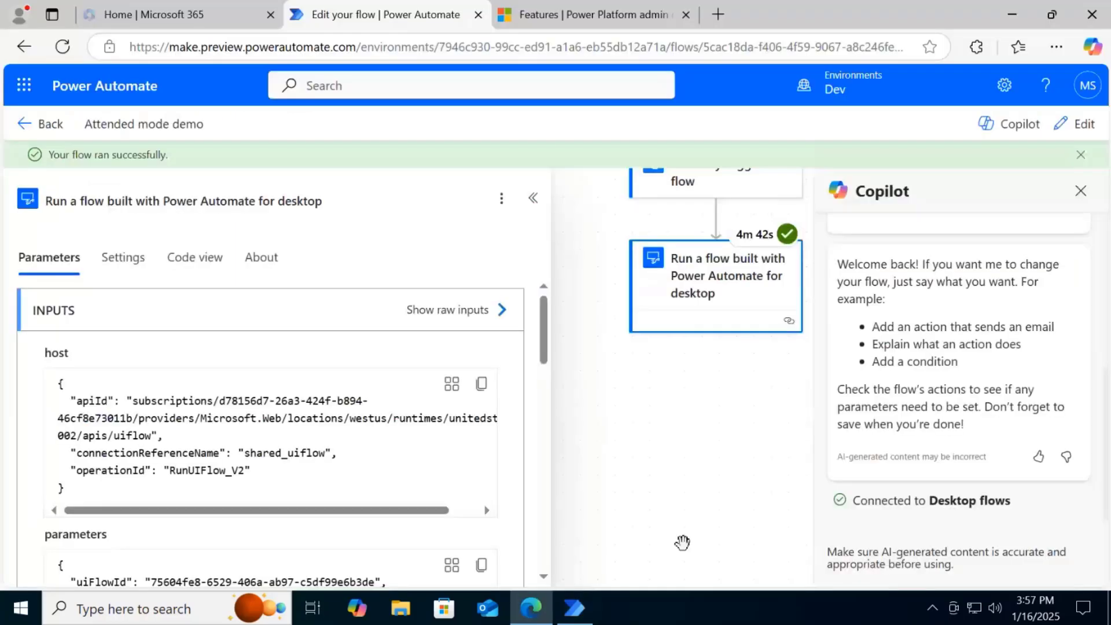
click(575, 608)
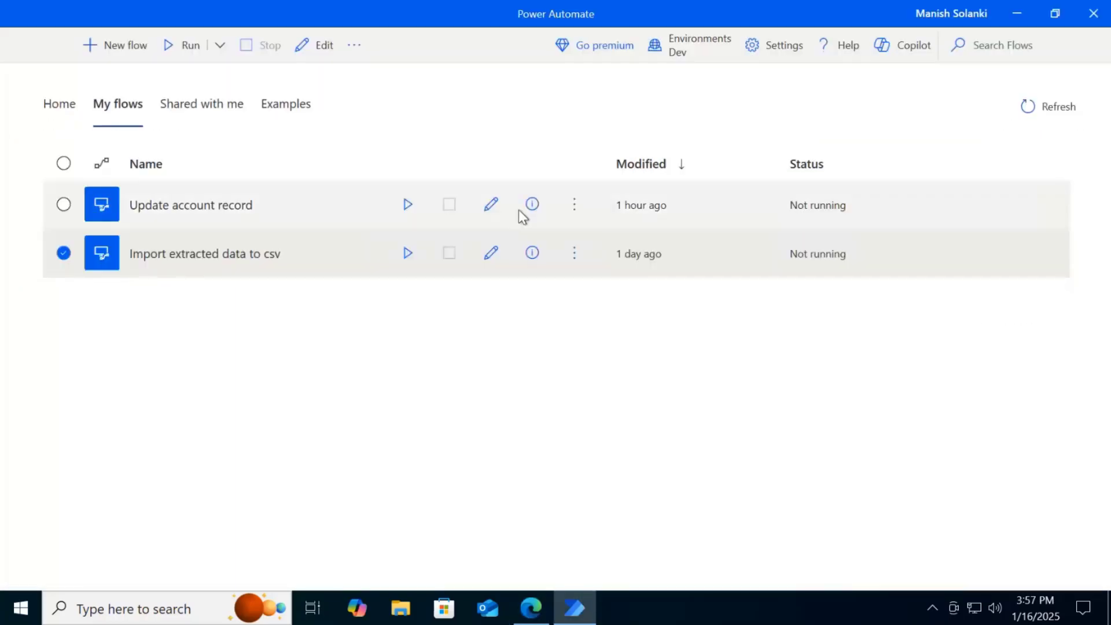
click(518, 209)
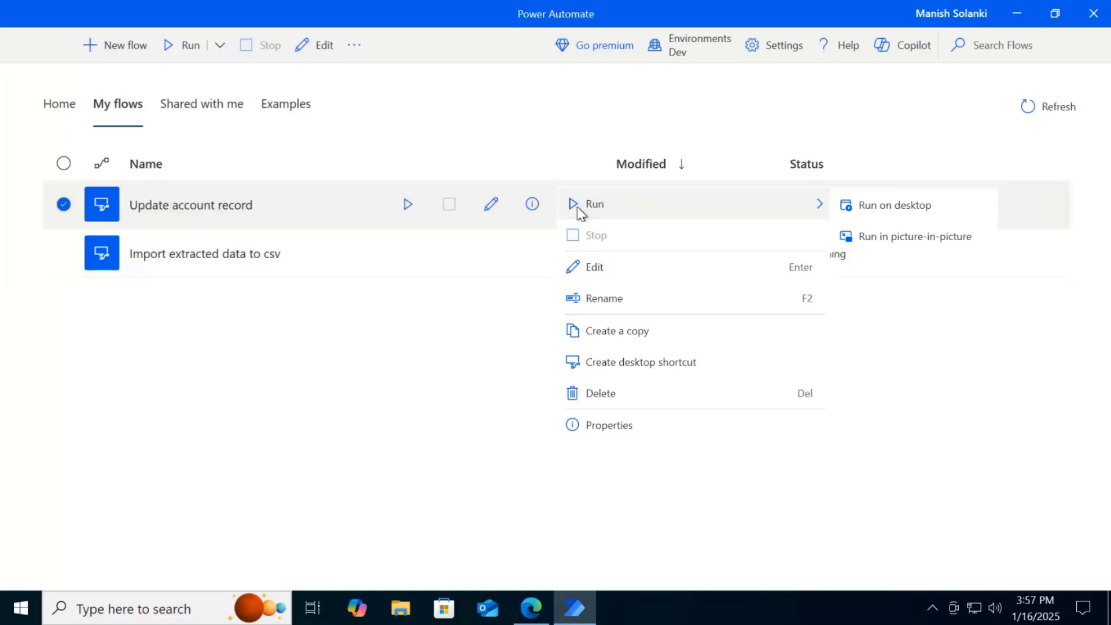
click(584, 268)
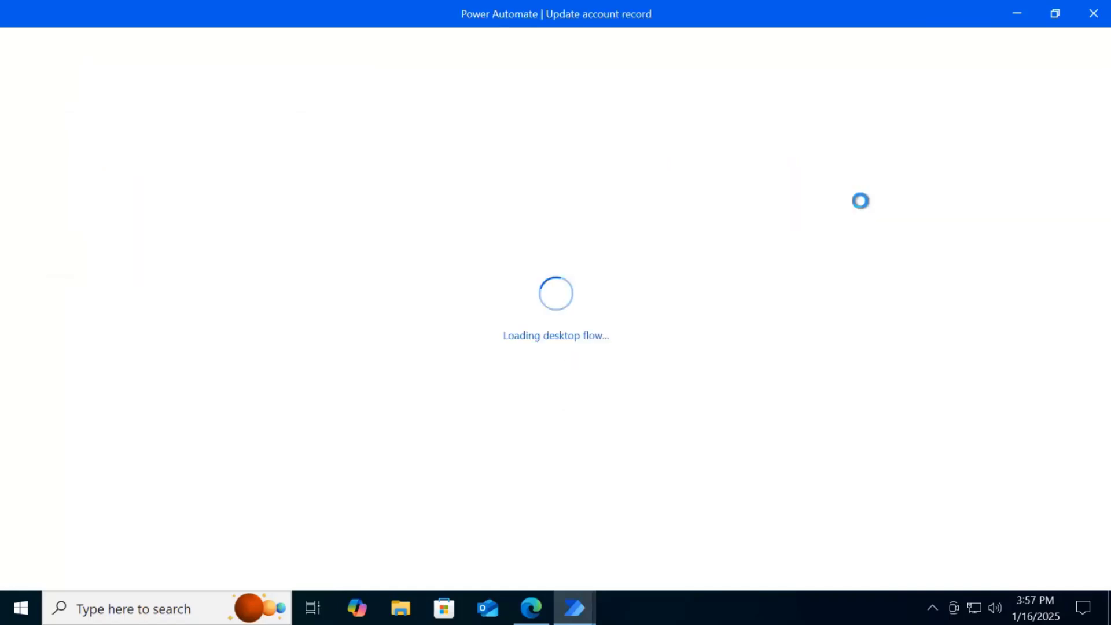
Minimize the Power Automate windows, launch Contoso Invoicing from the desktop, and check the contact email of account 1006
click(1022, 18)
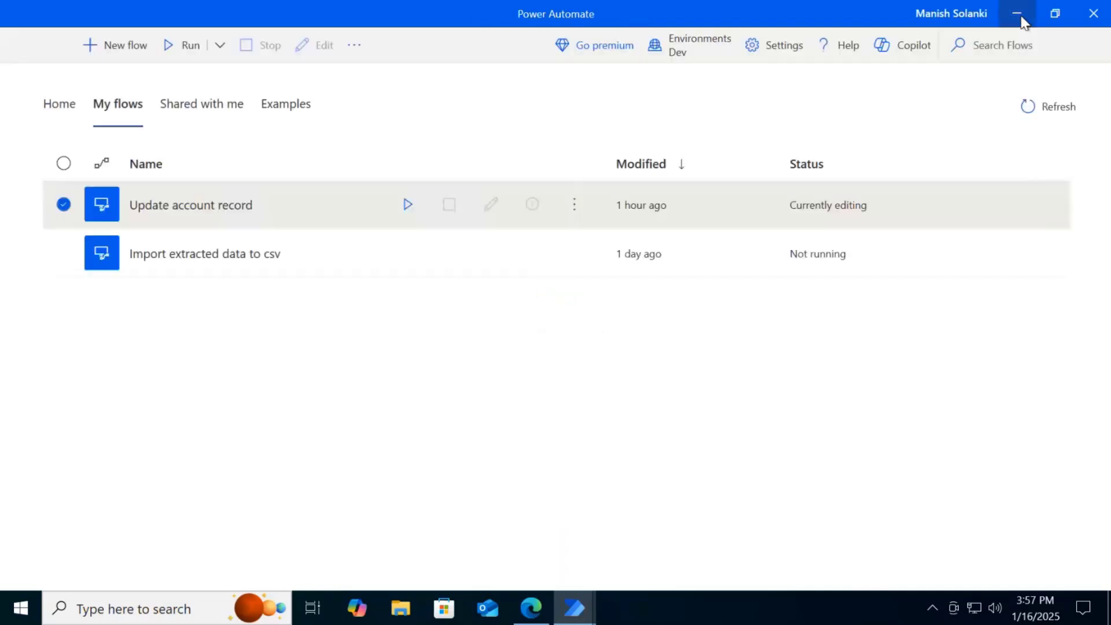
click(1023, 18)
click(1021, 16)
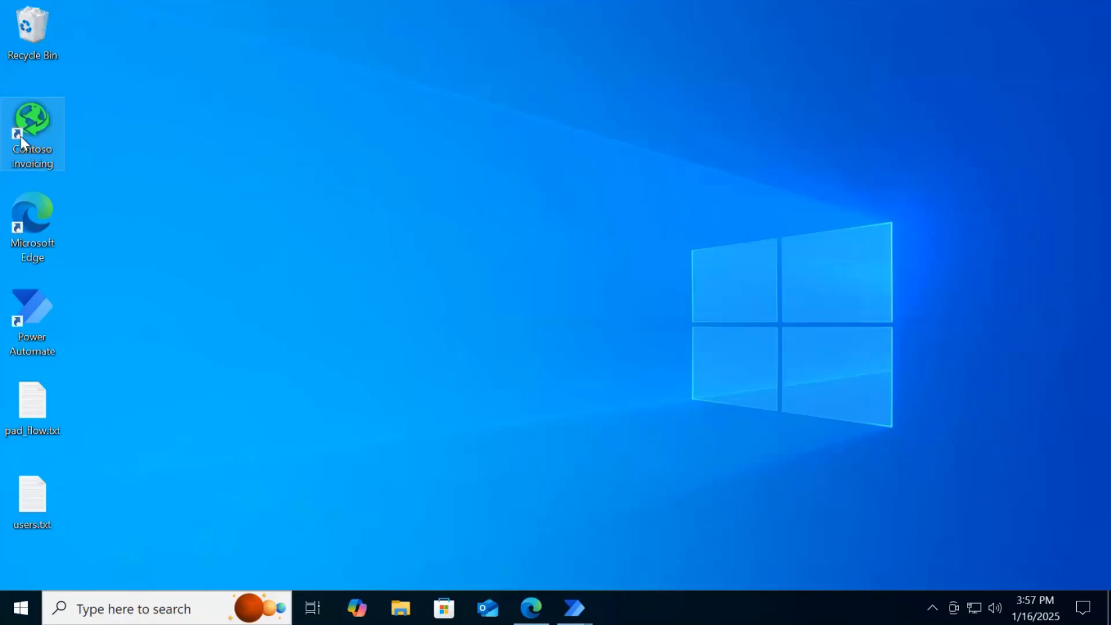
double_click(22, 142)
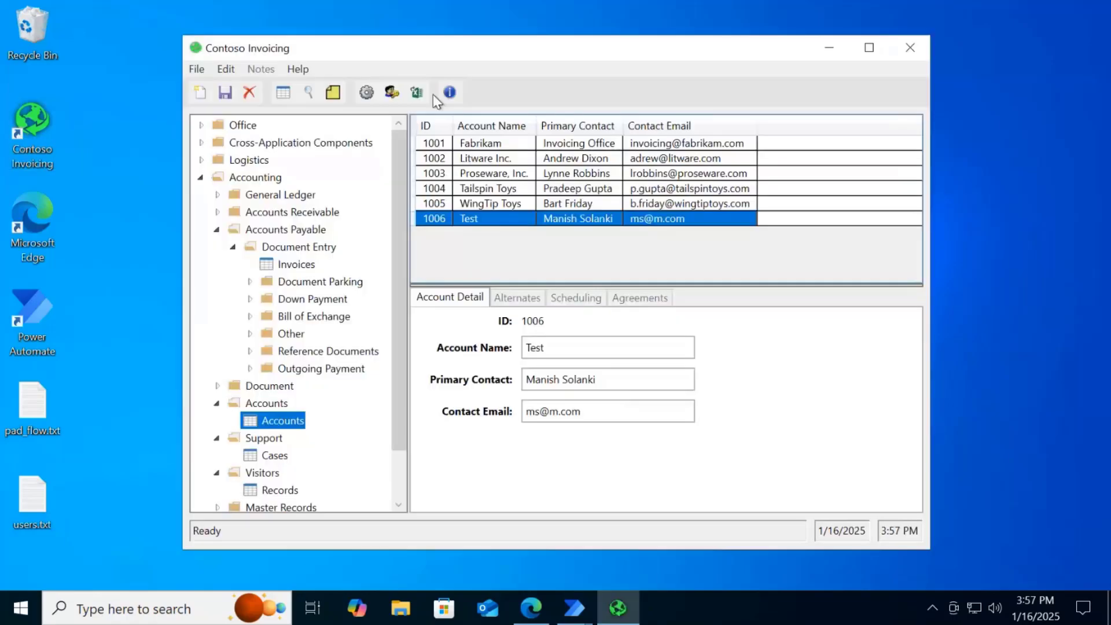
drag(512, 406, 417, 404)
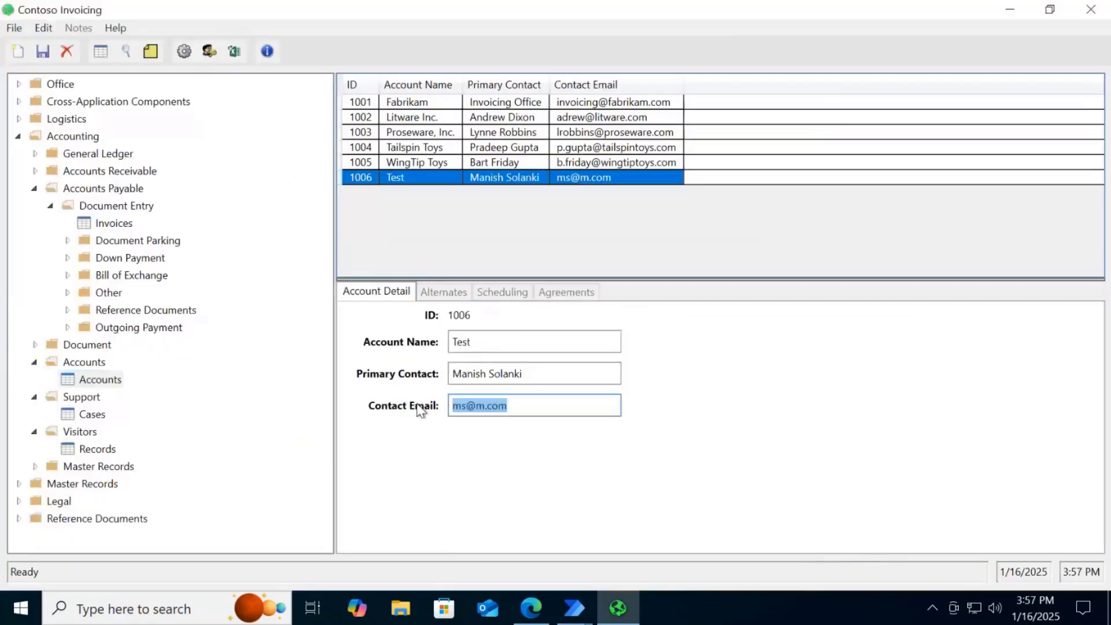
click(538, 408)
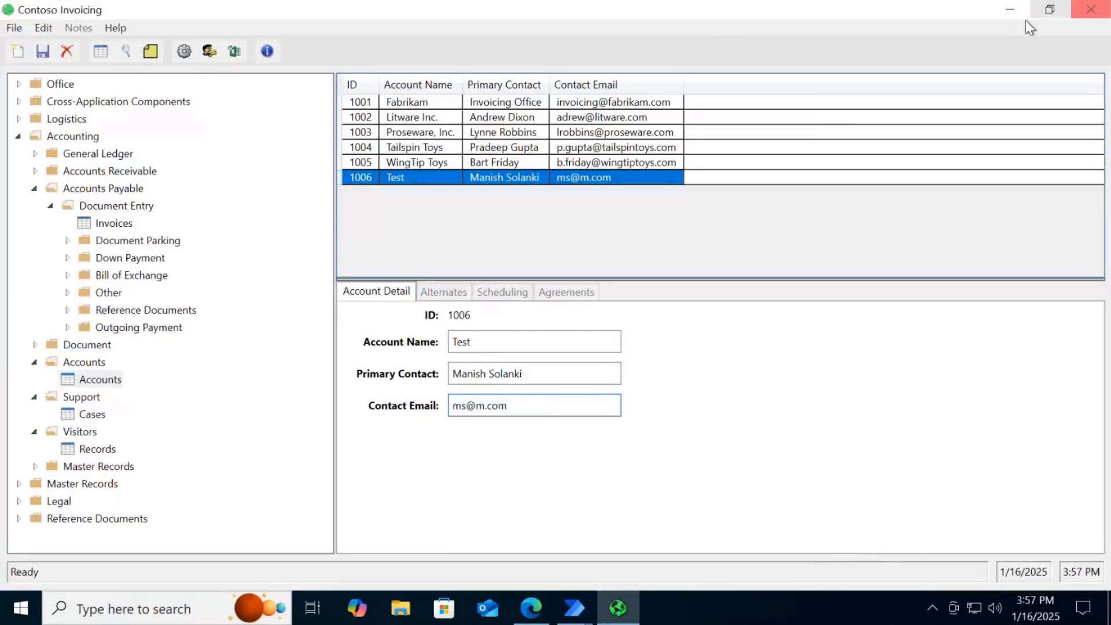
Return to the Update account record flow designer and open the text box selectors of the Populate text field in window action
click(575, 608)
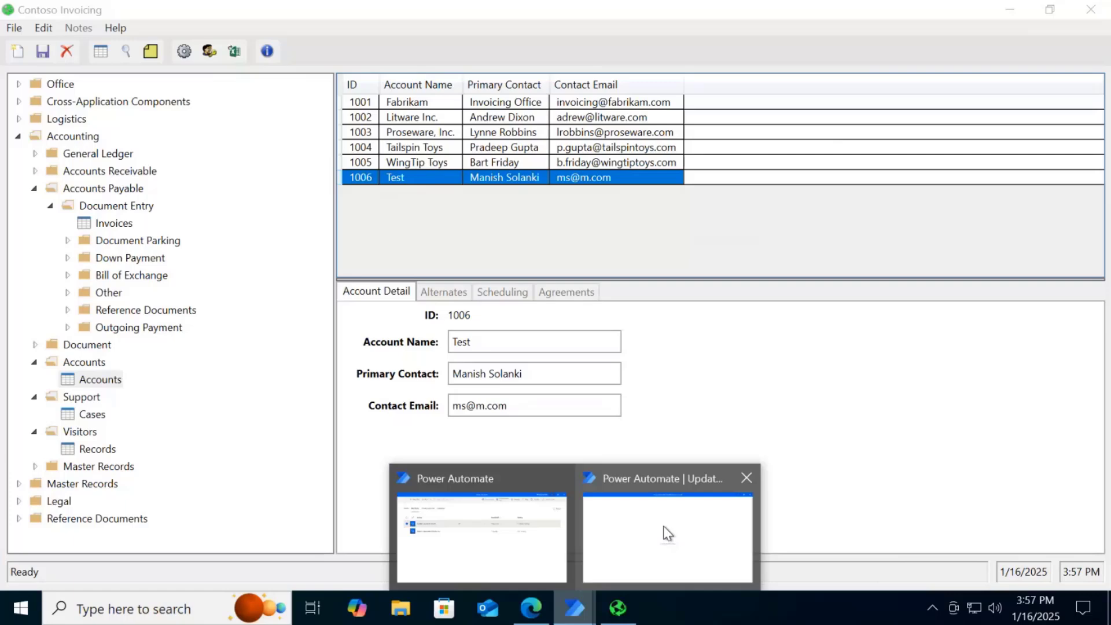
click(663, 526)
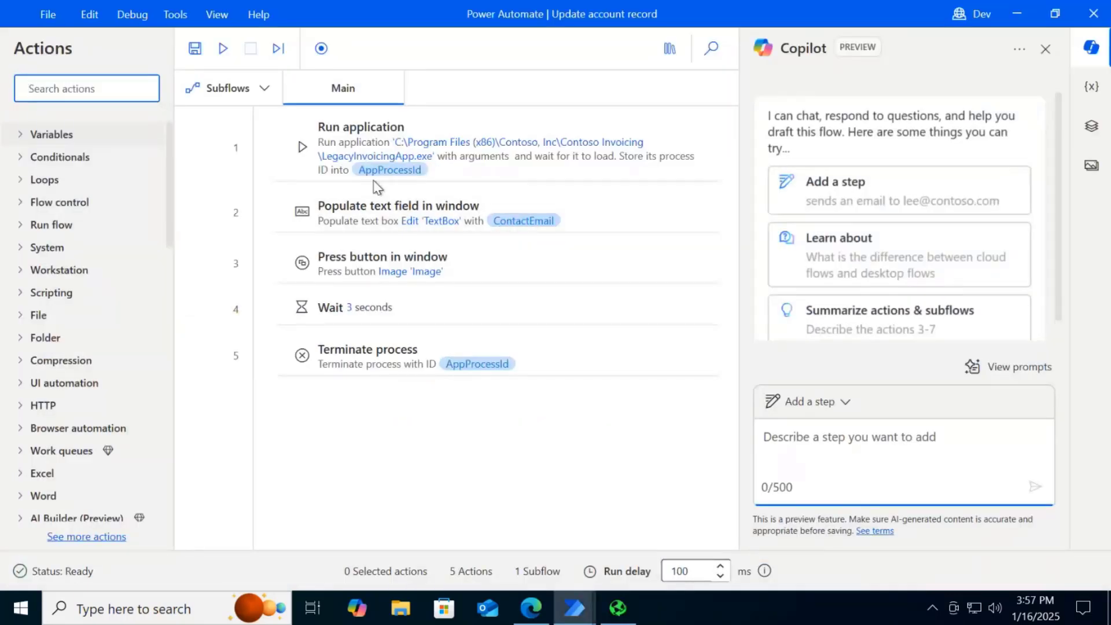
double_click(411, 210)
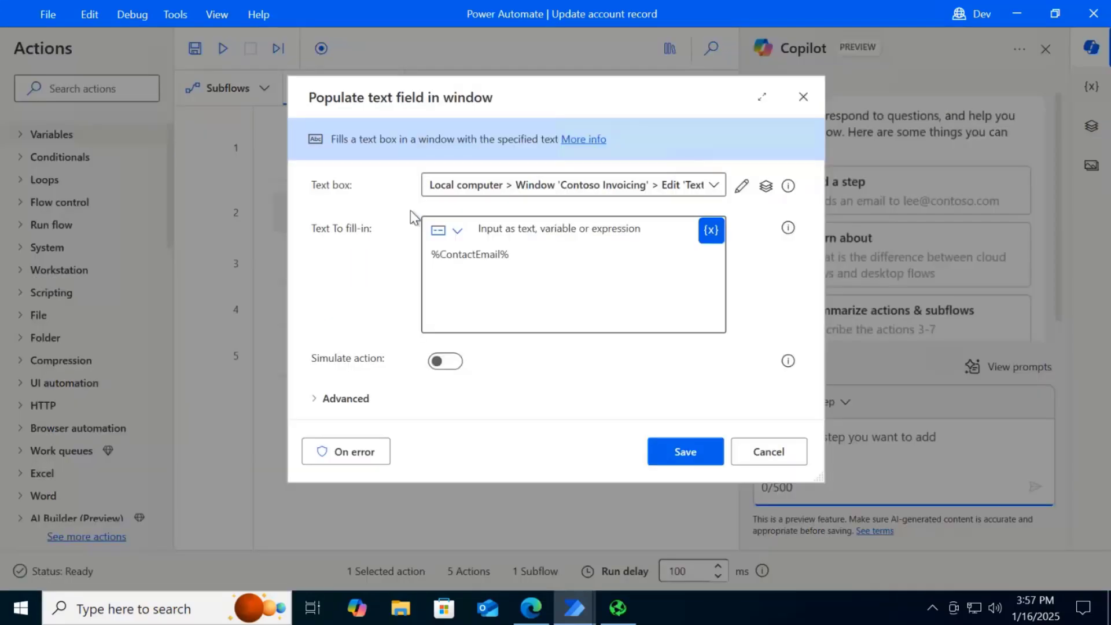
click(742, 187)
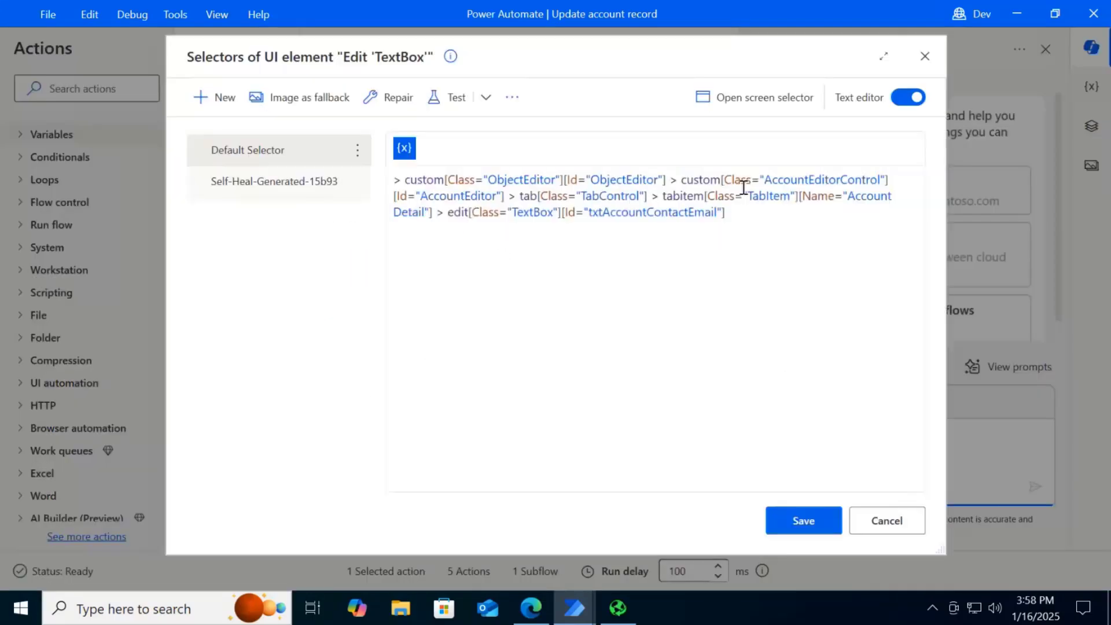
Show the self-heal-generated selector as text and compare its text box ID with the one in the default selector
click(308, 186)
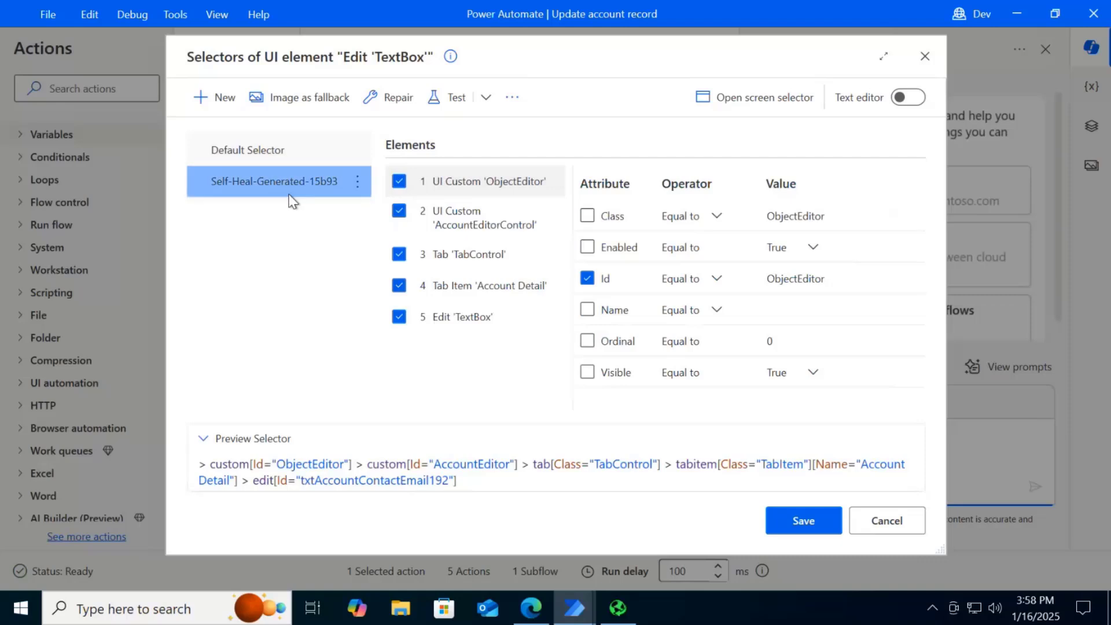
click(917, 102)
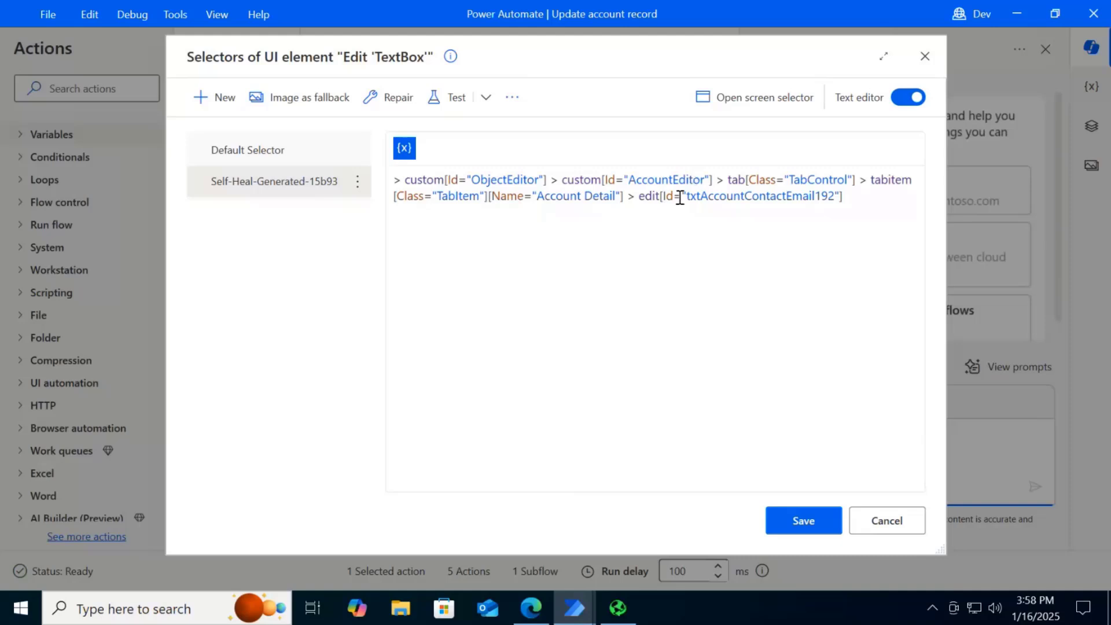
click(252, 152)
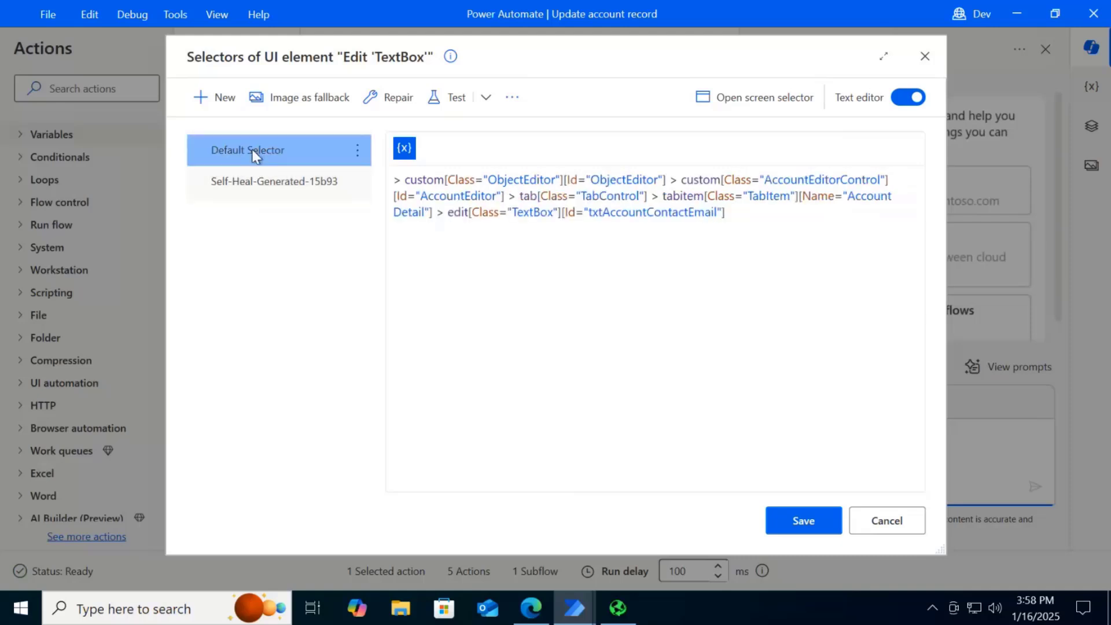
click(257, 185)
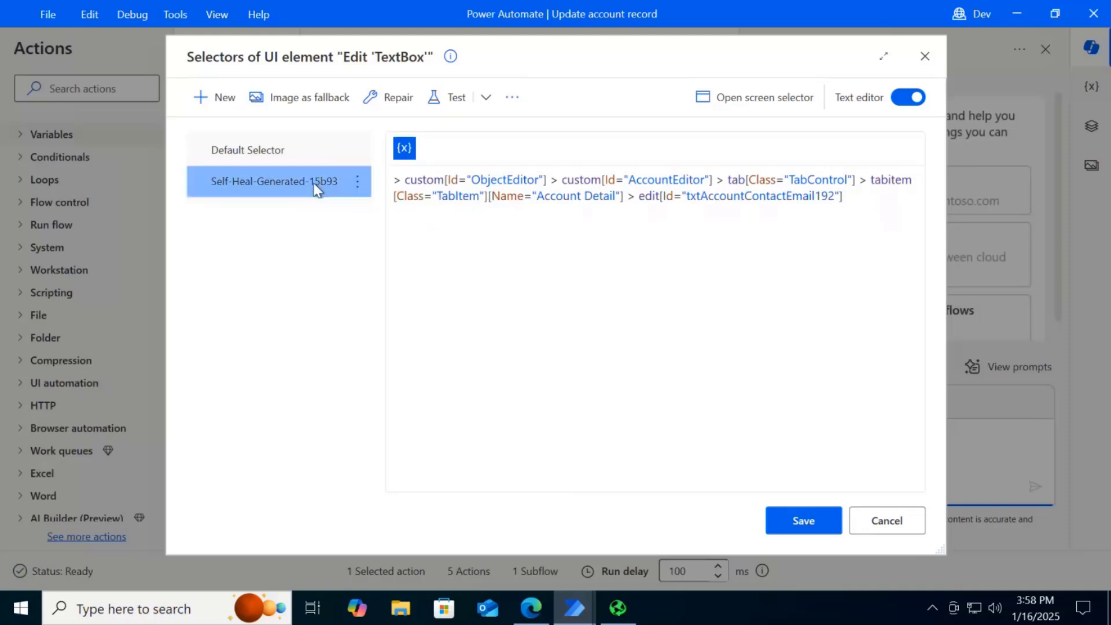
Close the selector and action dialogs without saving, and minimize the remote desktop session to return to the PowerPoint presentation
click(883, 520)
click(763, 457)
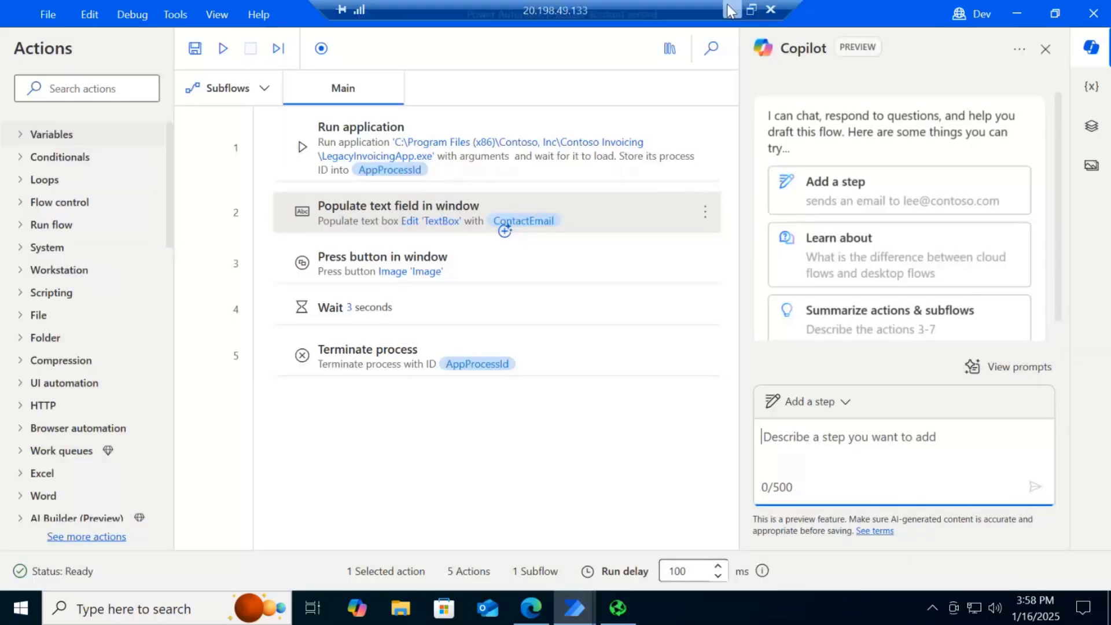
click(729, 10)
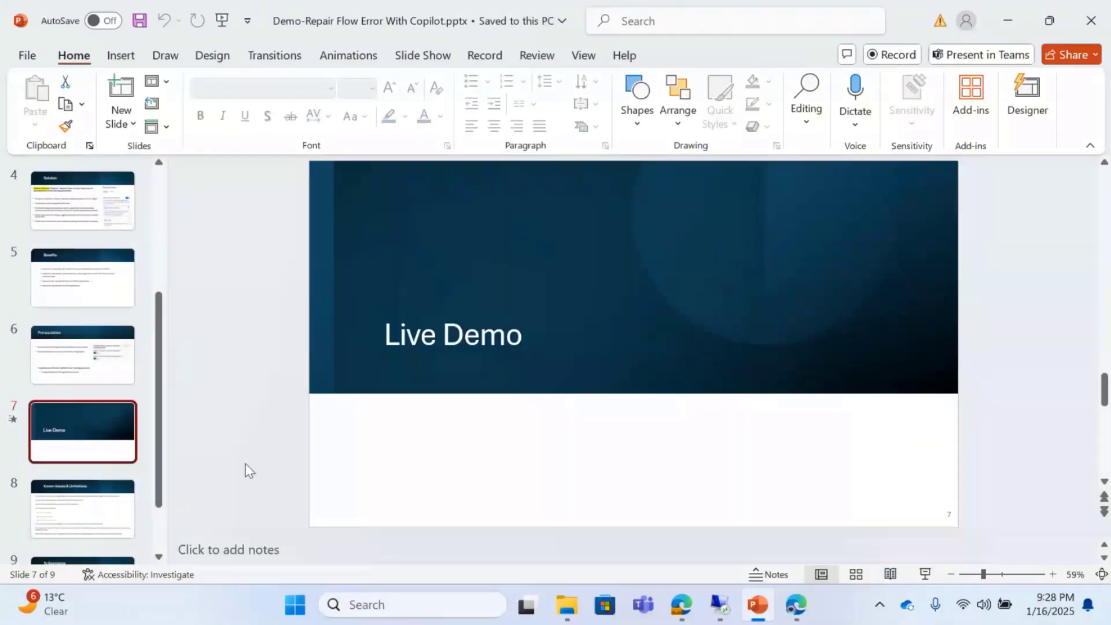